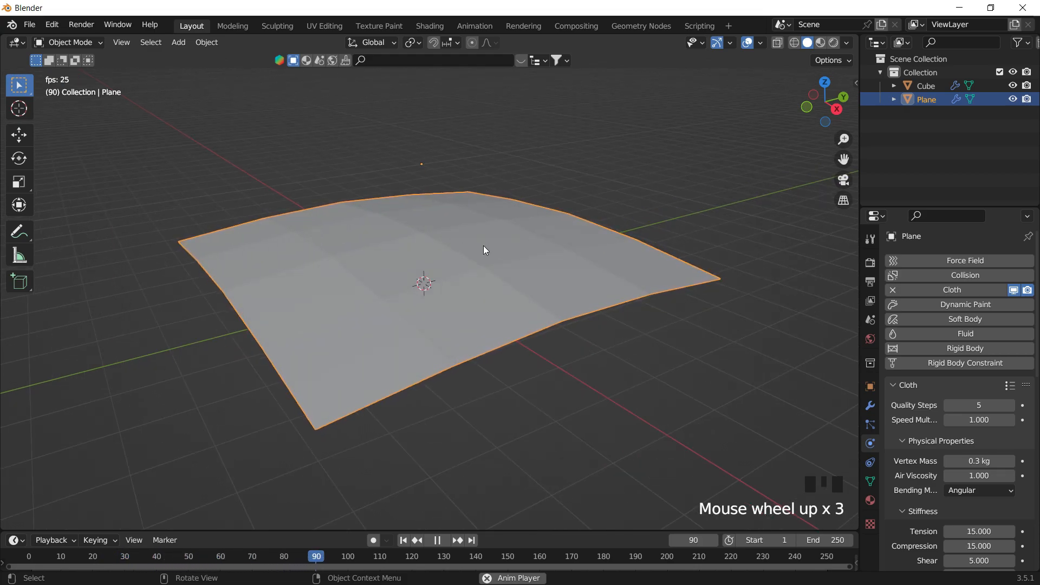
Stop the simulation, return to the first frame and subdivide the cloth plane's mesh.
middle_drag(483, 246, 504, 159)
middle_drag(499, 244, 457, 227)
scroll(515, 285, down, 3)
key(space)
click(414, 543)
key(Tab)
right_click(456, 220)
right_click(457, 217)
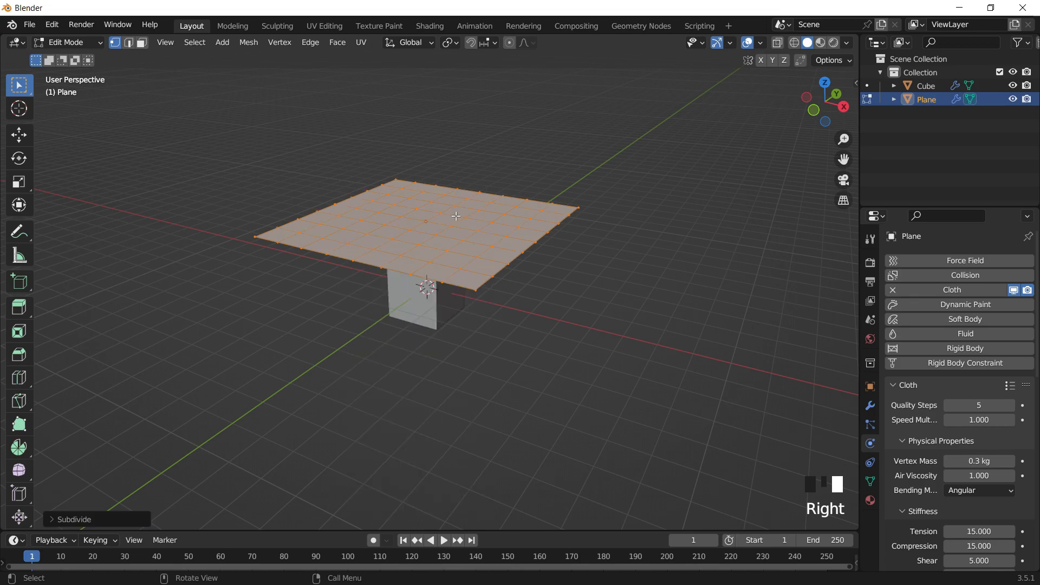
key(Tab)
Play the cloth simulation with the subdivided plane and return to the first frame.
key(space)
middle_drag(611, 261, 412, 328)
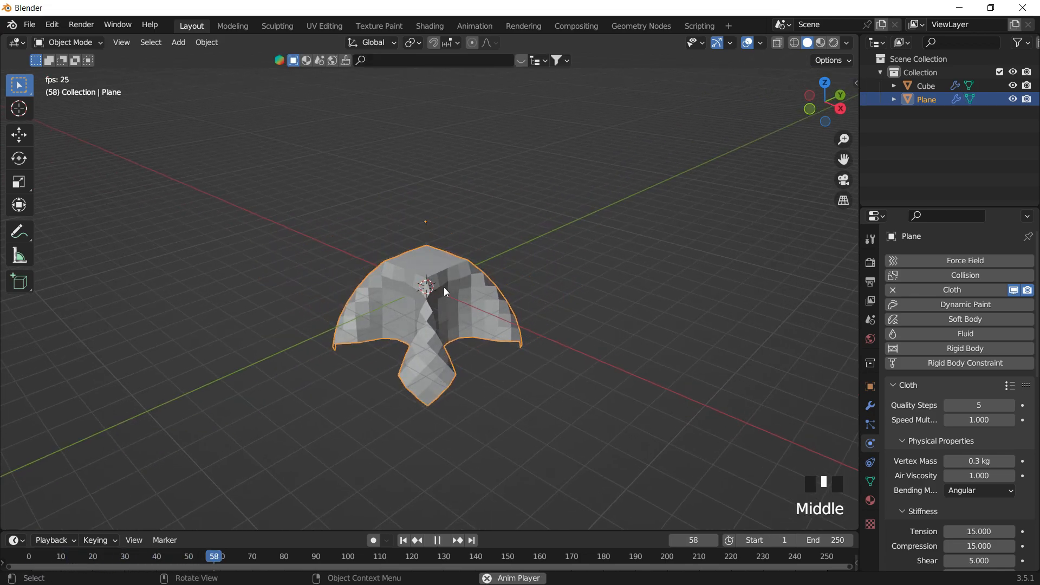
key(space)
click(404, 541)
Subdivide the plane's mesh further to give the cloth a finer grid.
key(Tab)
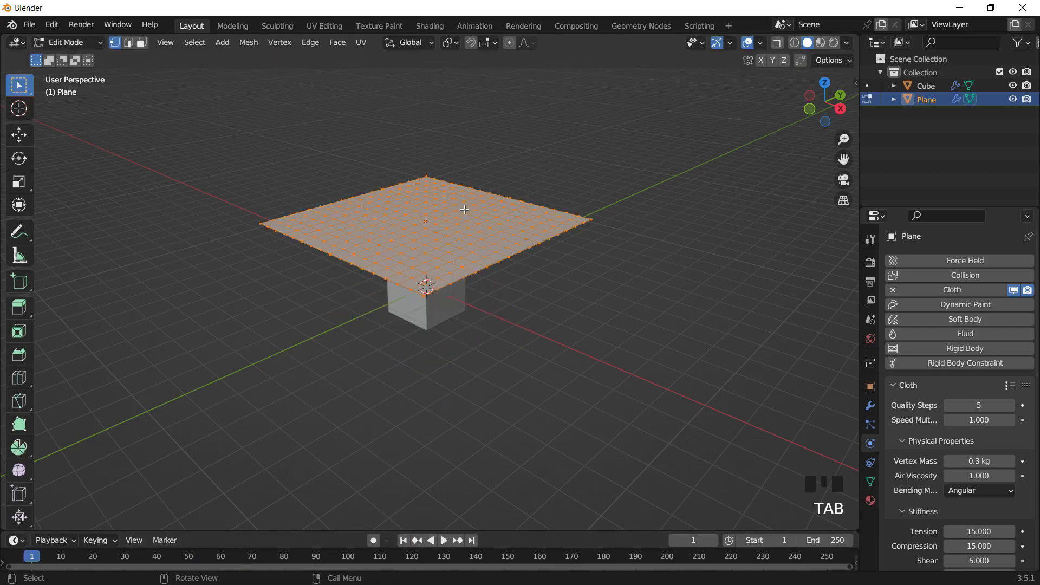
right_click(461, 210)
click(461, 209)
right_click(460, 209)
click(461, 210)
key(Tab)
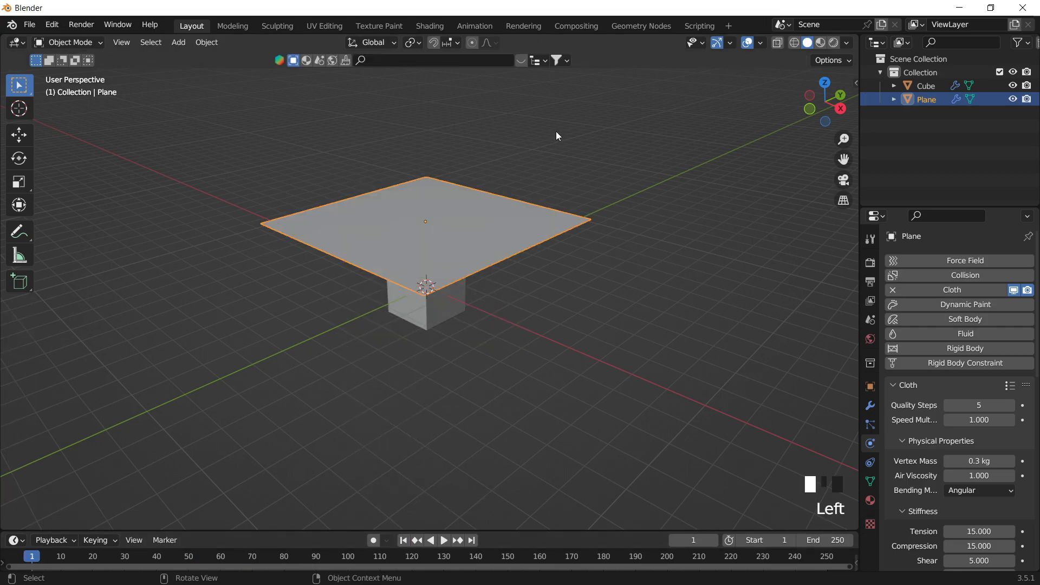
Play the simulation and examine how the finer cloth drapes over the cube.
key(space)
scroll(434, 223, up, 2)
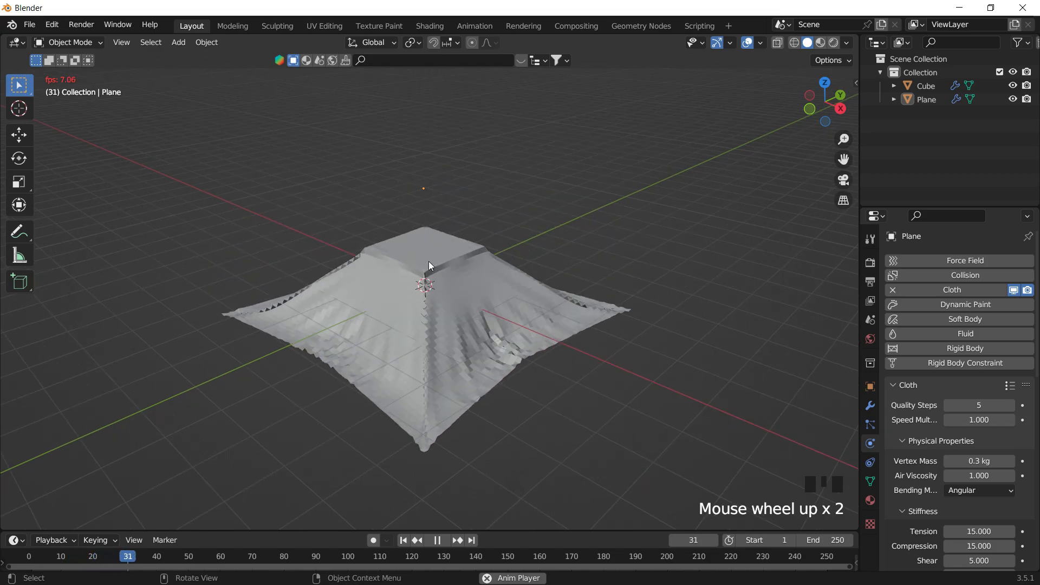
mouse_move(519, 325)
middle_down()
mouse_move(505, 187)
mouse_move(466, 290)
mouse_move(515, 320)
middle_up()
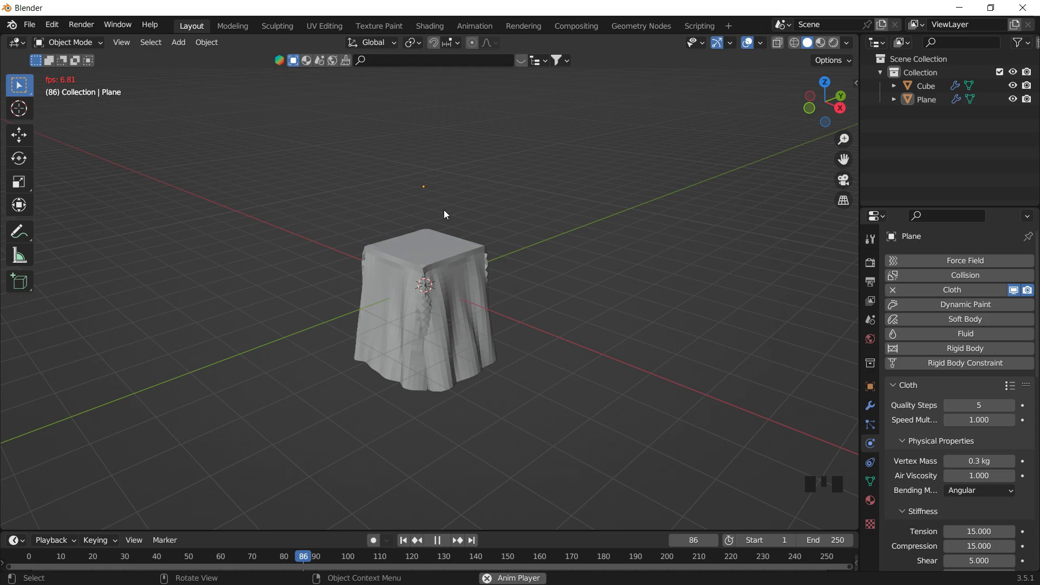
key(space)
Delete the cube and the cloth plane to empty the scene.
click(470, 278)
key(x)
click(535, 144)
drag(554, 141, 352, 326)
key(x)
click(352, 326)
Add a UV sphere at the world origin.
shift+middle_drag(528, 220, 489, 197)
key(shift+a)
mouse_move(489, 197)
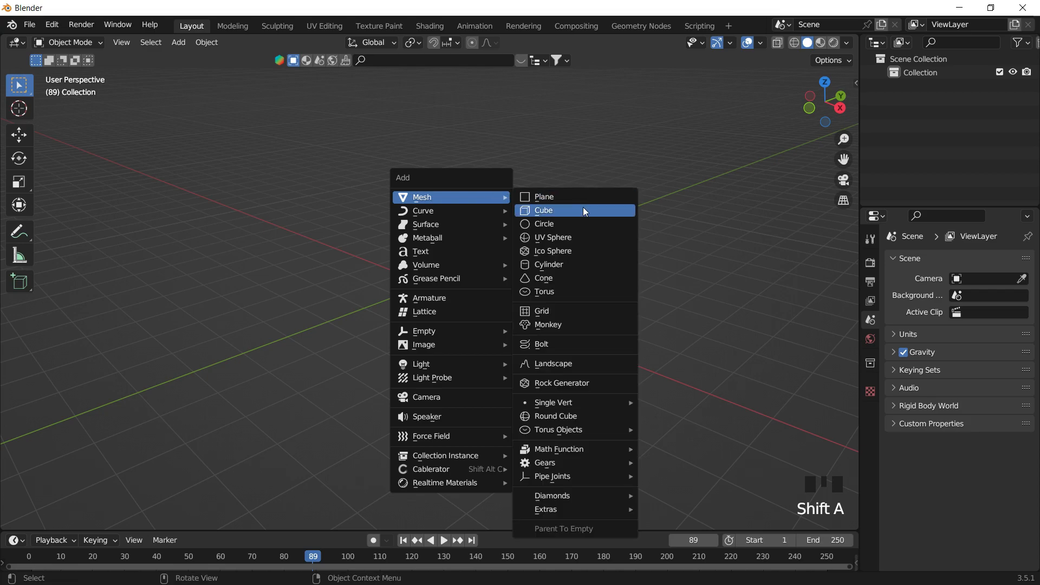
click(574, 235)
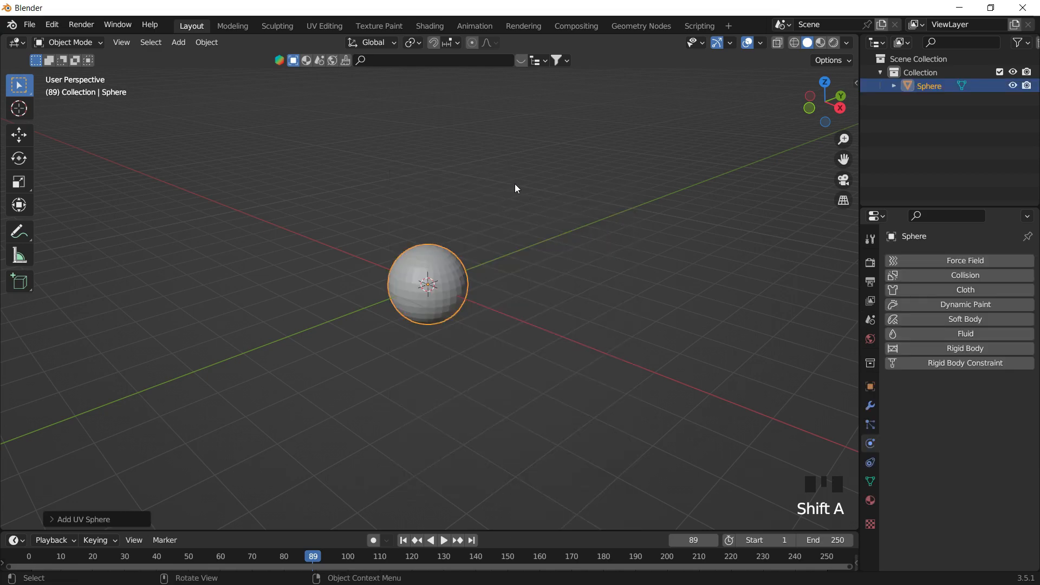
click(433, 259)
Add a plane at the origin and scale it up into a floor much wider than the sphere.
key(shift+a)
mouse_move(524, 248)
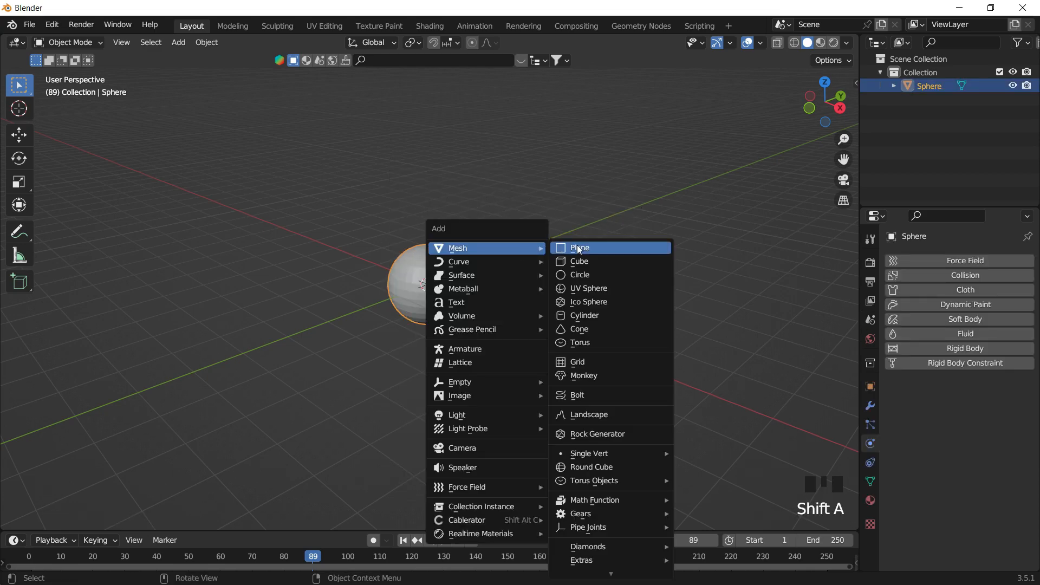
click(598, 247)
key(s)
click(583, 233)
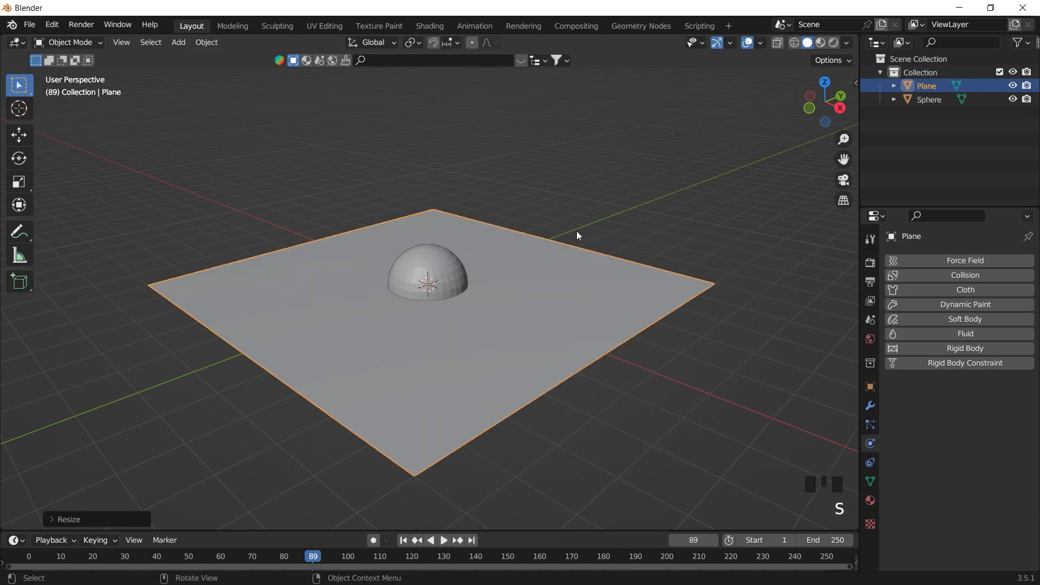
Move the sphere up so that it floats above the plane.
click(419, 276)
key(g)
click(501, 194)
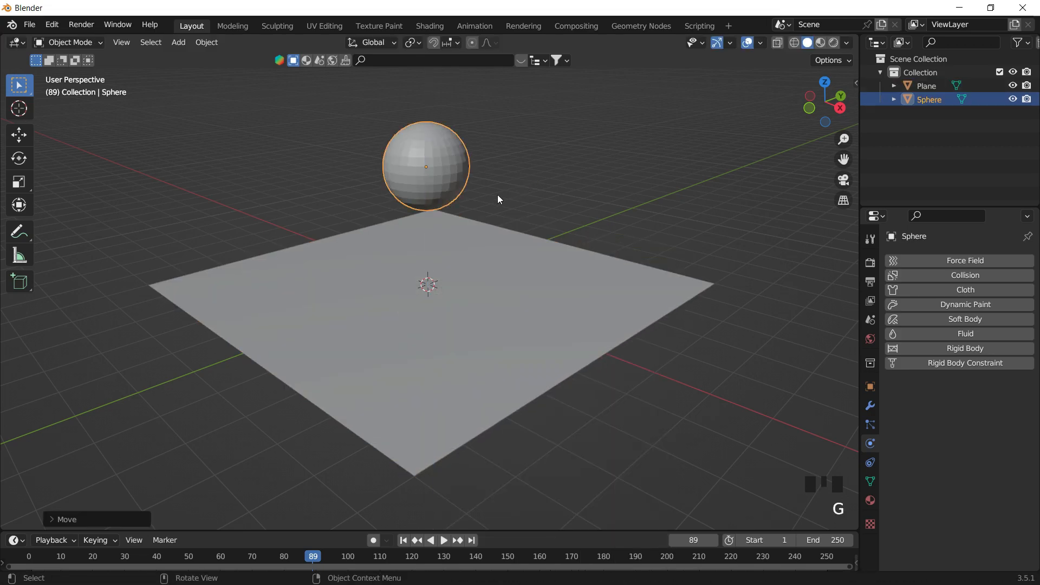
shift+middle_drag(521, 198, 544, 199)
Assign Collision physics to the plane and Cloth physics to the sphere.
click(682, 276)
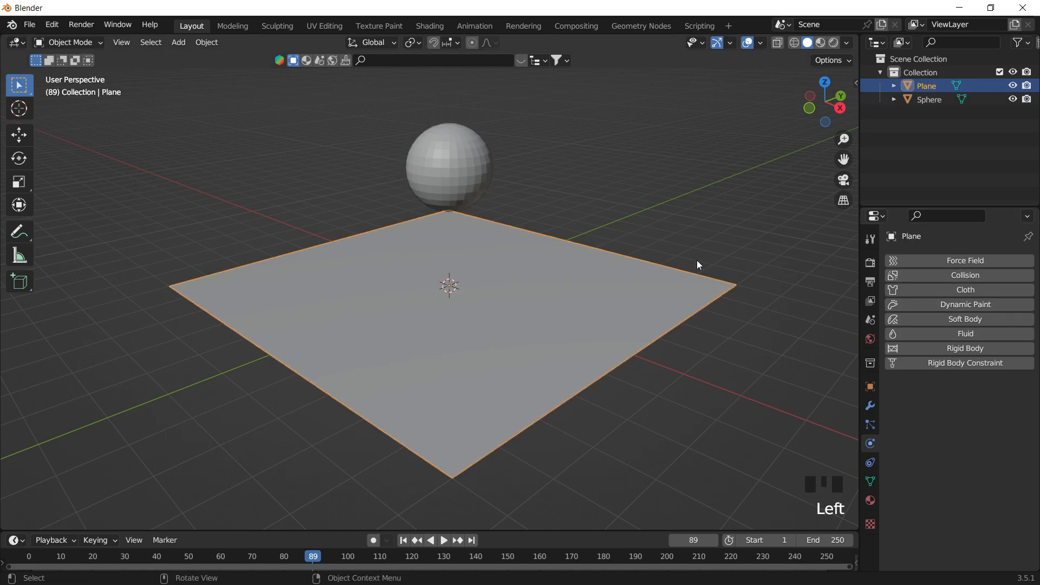
click(968, 276)
click(481, 168)
click(958, 290)
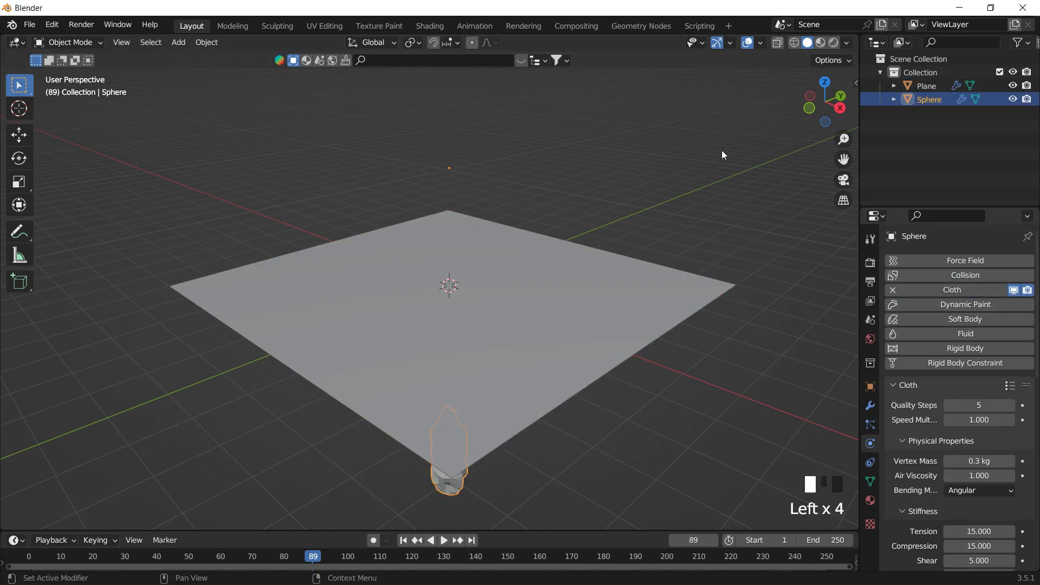
Play the simulation from the first frame, examine the cloth sphere landing on the plane, and rewind.
click(402, 540)
key(space)
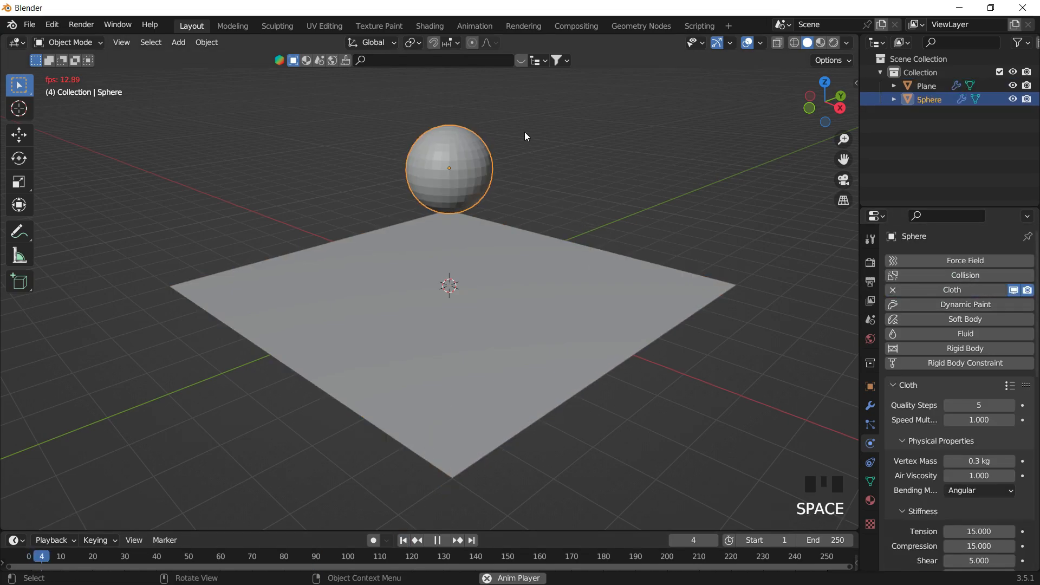
middle_drag(454, 265, 450, 217)
scroll(460, 254, up, 6)
scroll(474, 216, down, 3)
middle_drag(453, 284, 488, 432)
key(space)
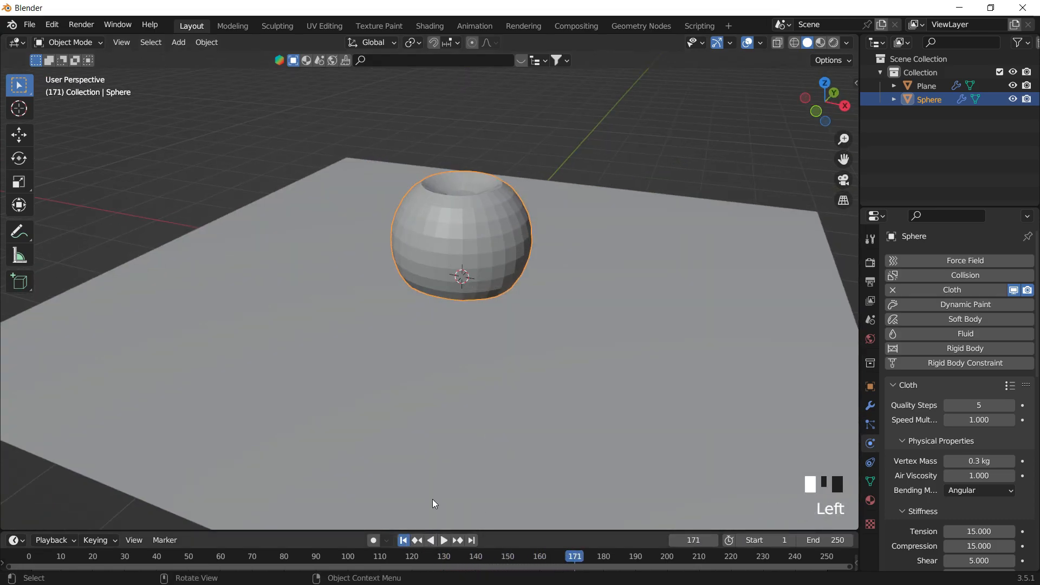
click(403, 540)
Rotate the sphere in the right orthographic view and replay the simulation from a perspective view.
scroll(540, 244, down, 3)
middle_drag(540, 244, 471, 146)
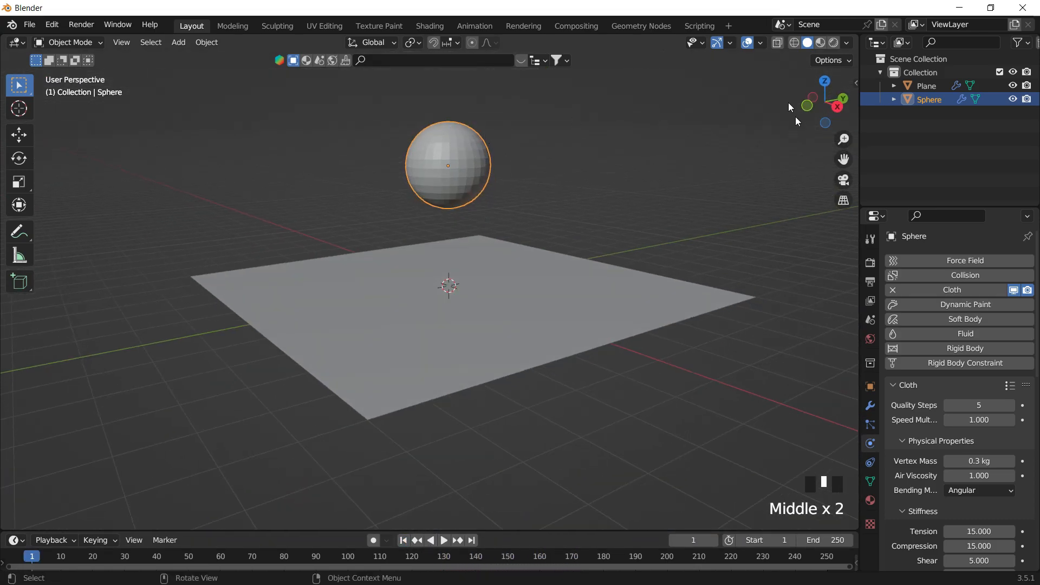
click(839, 109)
key(r)
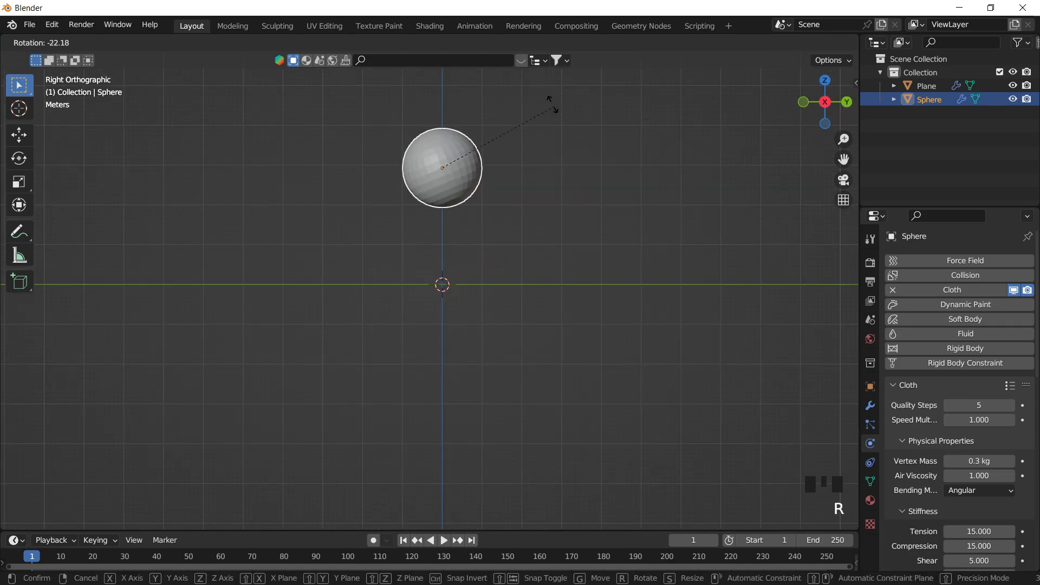
click(507, 93)
middle_drag(467, 139, 547, 202)
key(space)
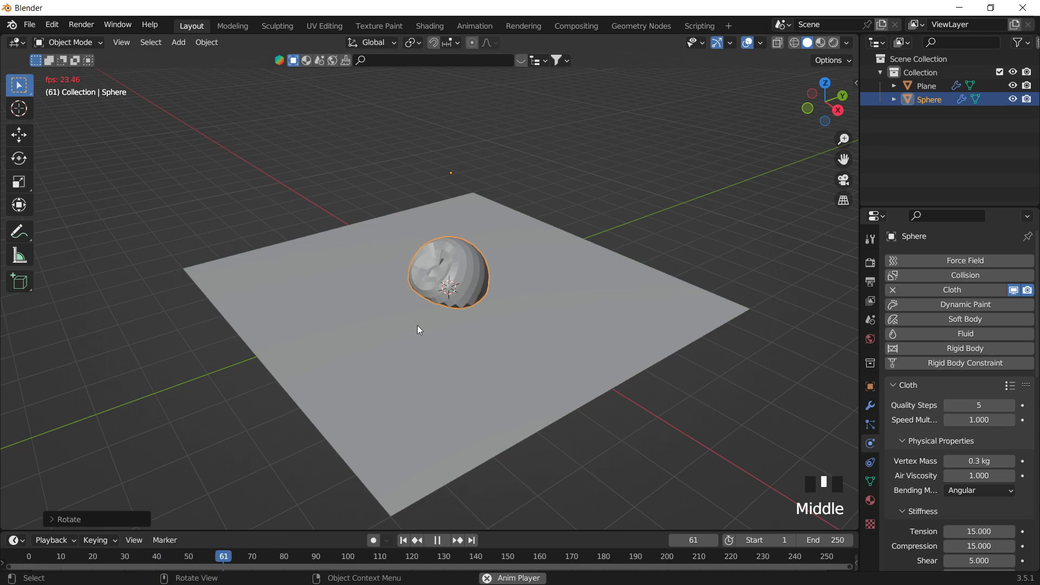
Enable Pressure in the sphere's cloth settings and set it to 5.
scroll(905, 406, down, 17)
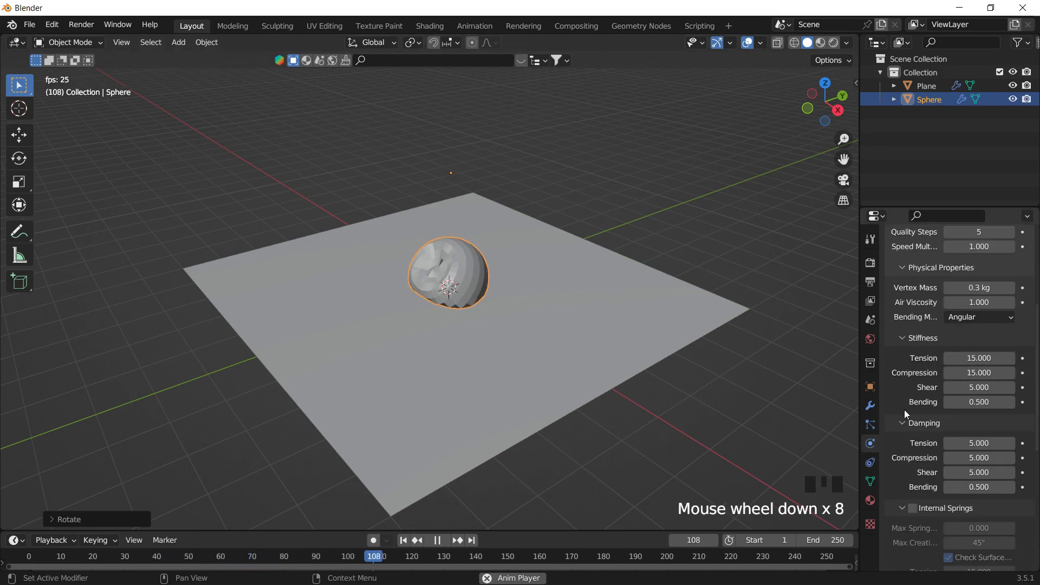
click(913, 458)
click(990, 478)
text(5)
key(Return)
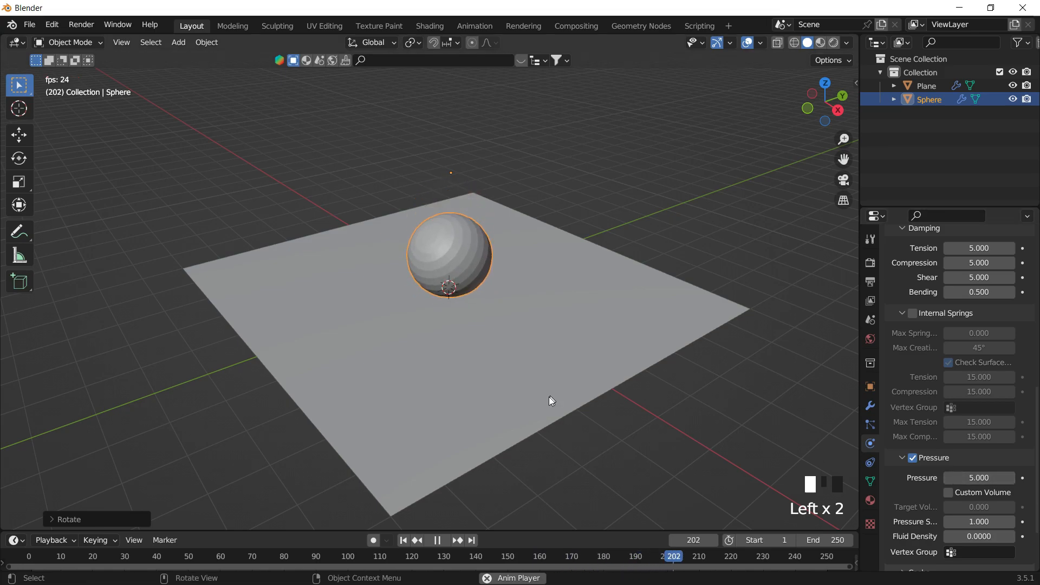
Replay the simulation from the first frame to check the pressurized sphere, and rewind.
key(space)
click(401, 542)
key(space)
middle_drag(493, 172, 457, 193)
scroll(472, 233, up, 3)
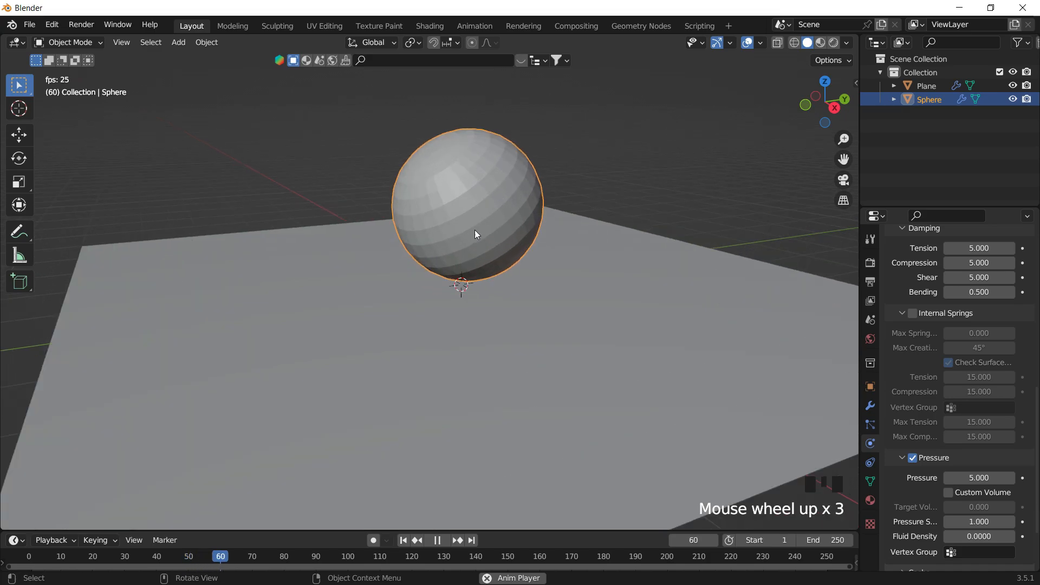
key(space)
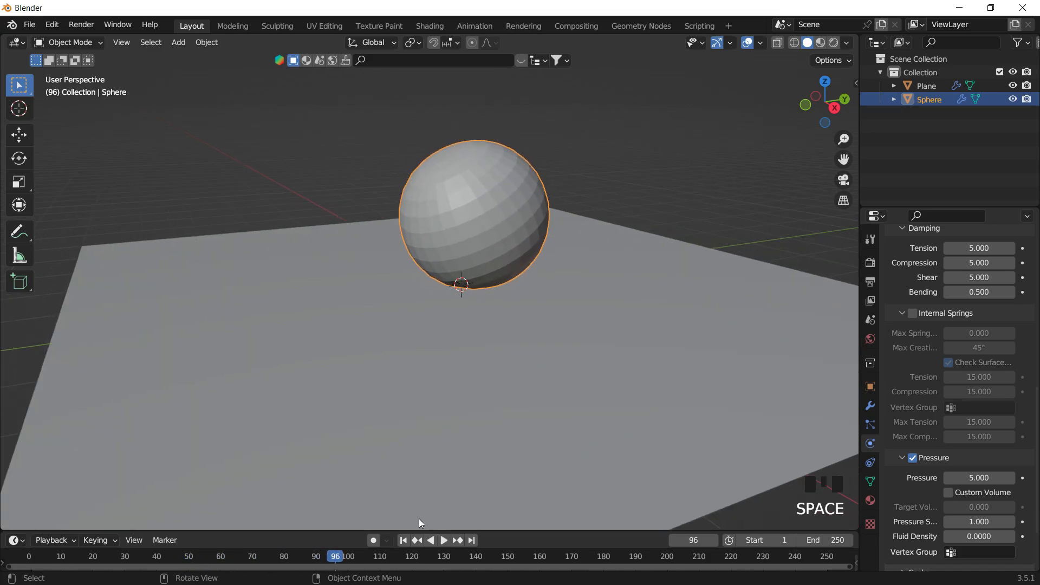
click(403, 540)
Rotate the plane around the global X axis to form a steep ramp under the sphere.
scroll(540, 204, up, 3)
scroll(522, 220, down, 8)
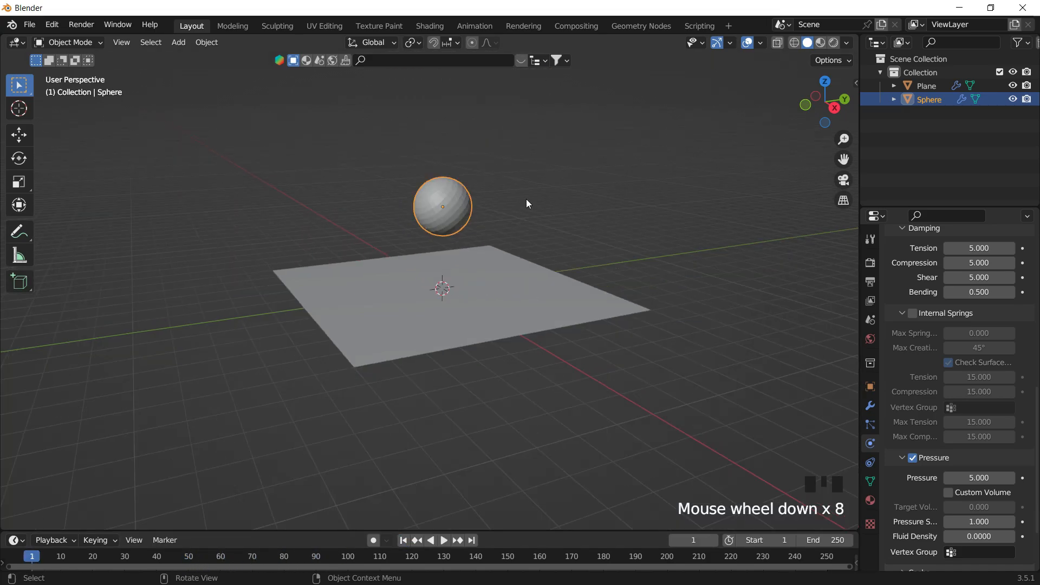
click(495, 308)
key(r)
key(x)
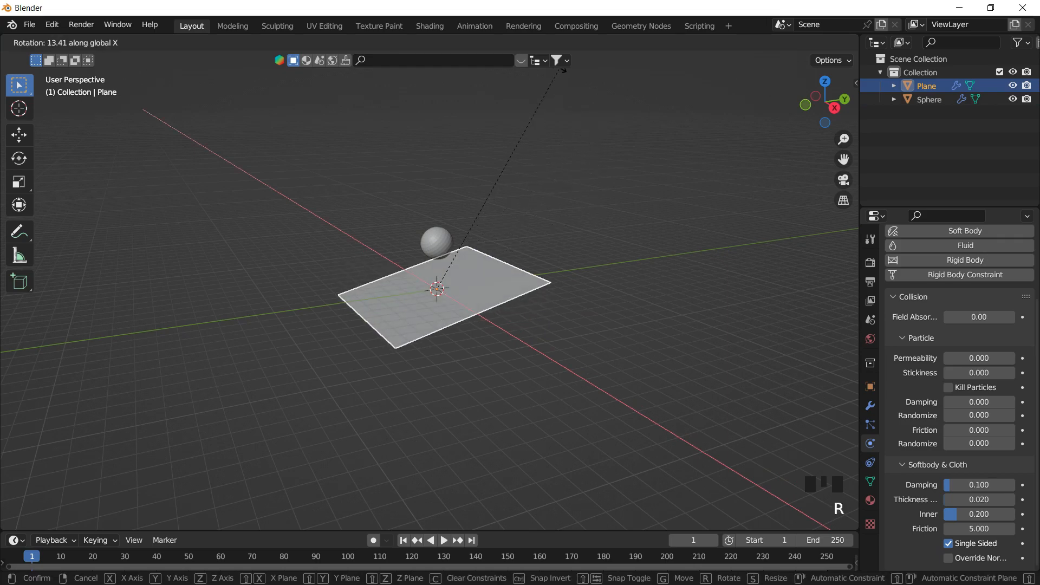
click(451, 142)
click(495, 148)
Play the simulation to watch the sphere travel down the tilted plane, and stop it.
click(443, 253)
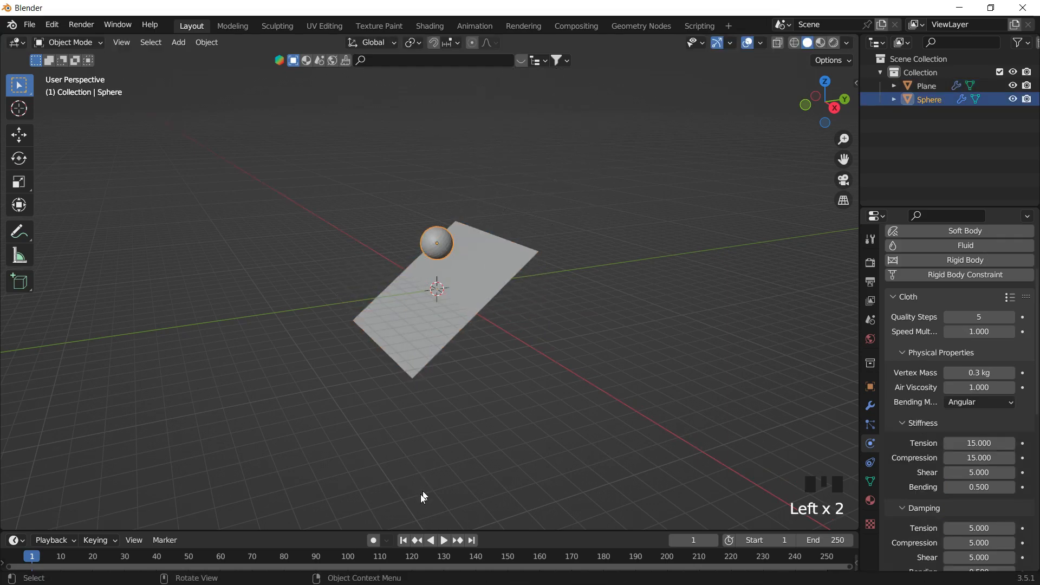
scroll(485, 244, up, 4)
middle_drag(485, 244, 512, 207)
key(space)
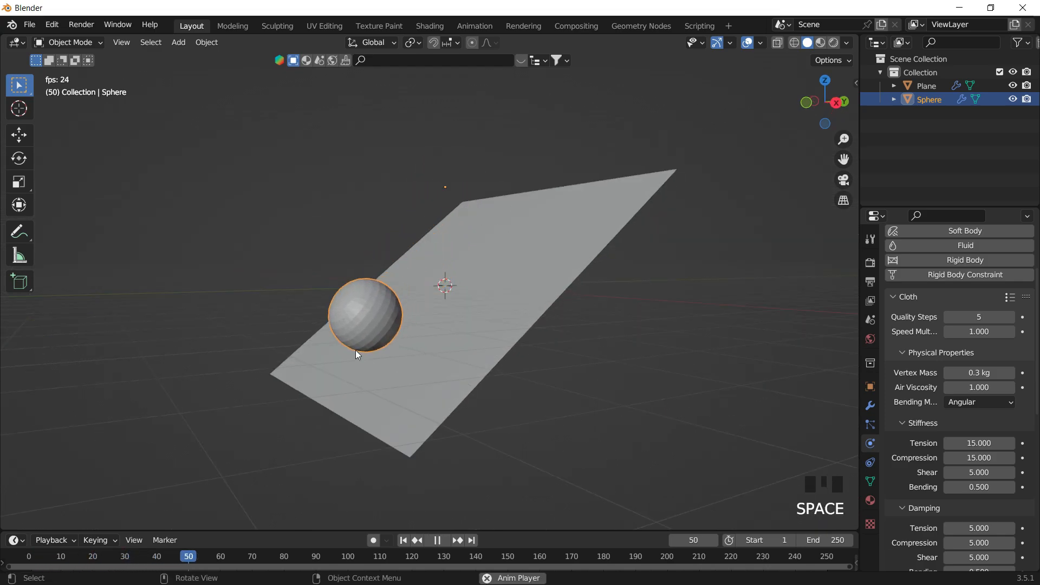
key(space)
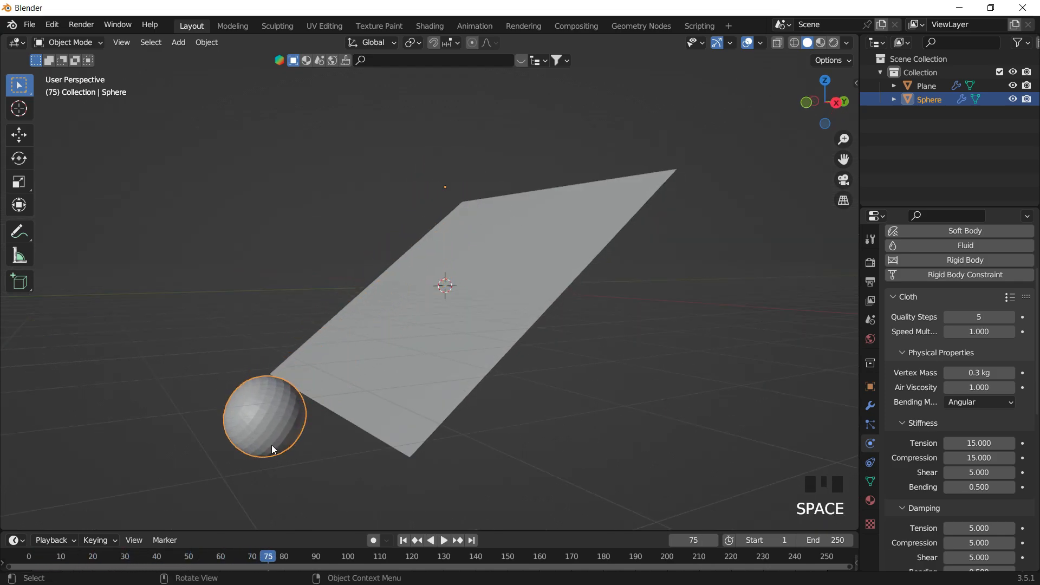
Open the scene's Gravity settings and examine the gravity values.
click(871, 321)
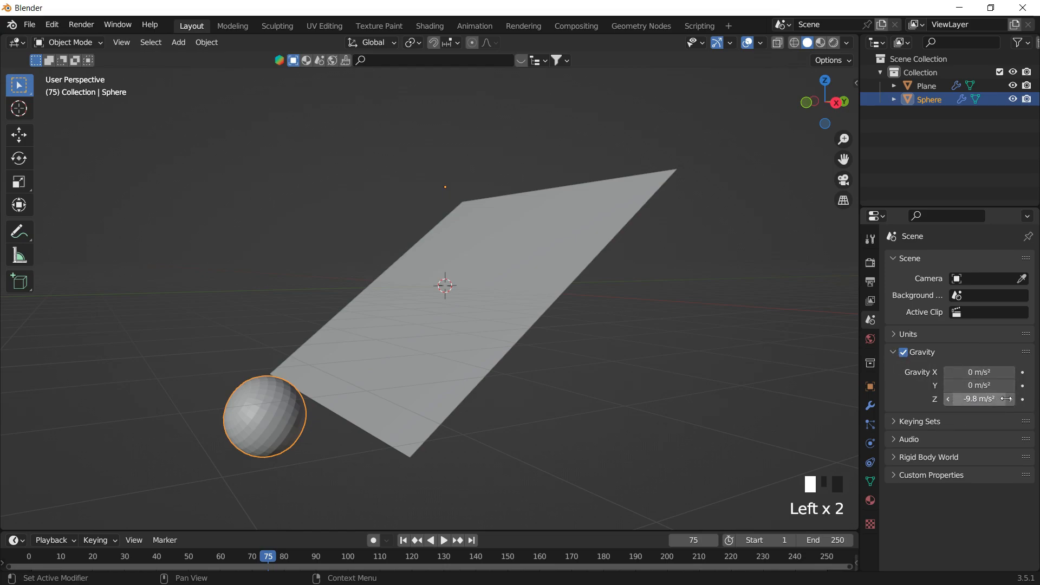
middle_drag(668, 241, 418, 223)
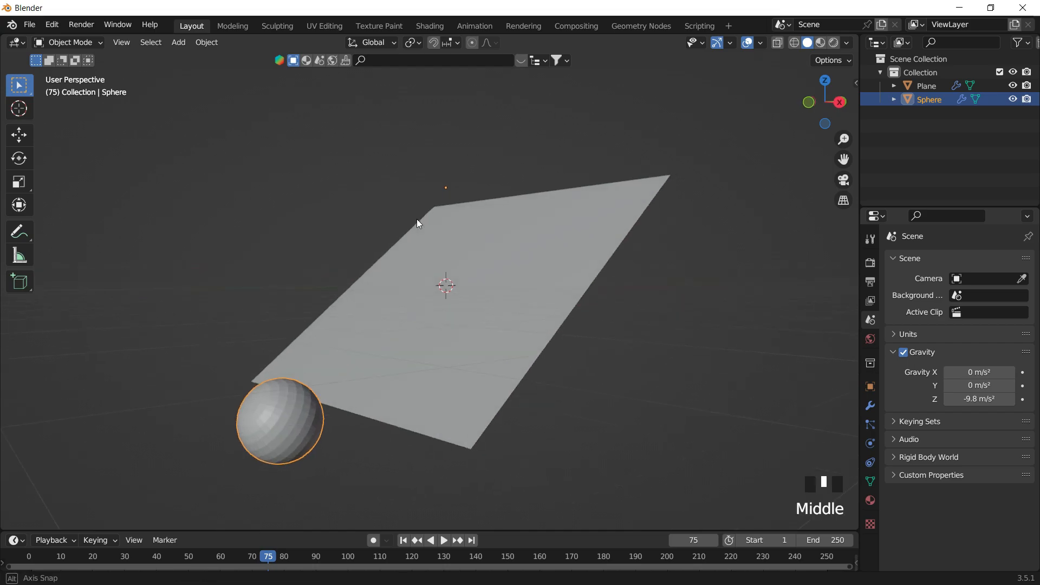
scroll(435, 308, down, 3)
Return to the first frame and undo the plane's tilt.
click(413, 540)
middle_drag(432, 469, 411, 529)
key(ctrl+z)
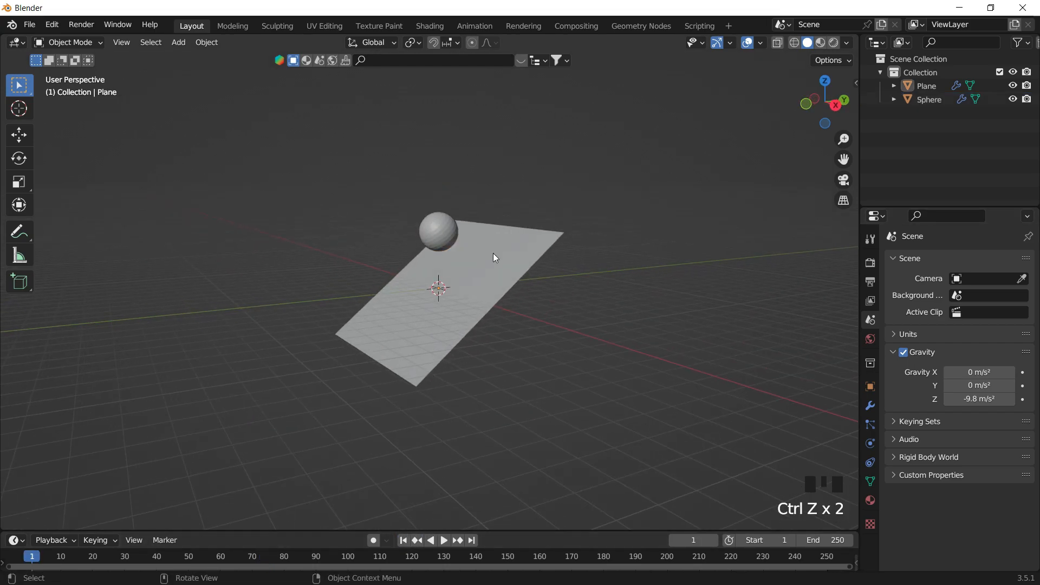
key(ctrl+z)
key(ctrl+z)
Delete the flat collision plane beneath the sphere.
scroll(482, 235, up, 1)
scroll(494, 246, down, 2)
scroll(512, 264, up, 4)
mouse_move(514, 270)
middle_down()
mouse_move(543, 274)
mouse_move(522, 277)
middle_up()
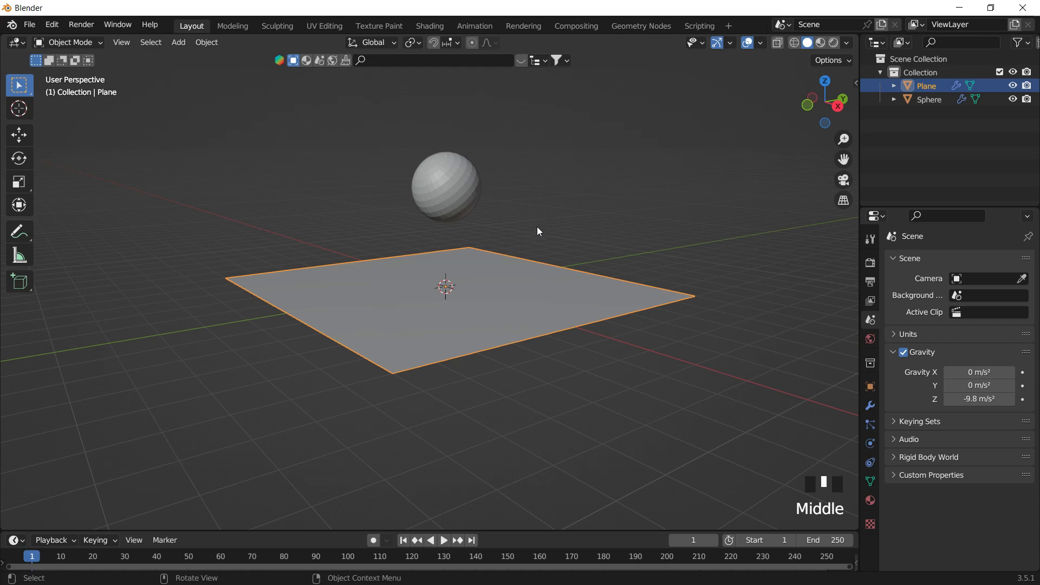
key(Delete)
Add a second UV sphere at the origin and scale it up to nearly twice the first sphere's size.
key(shift+a)
mouse_move(539, 229)
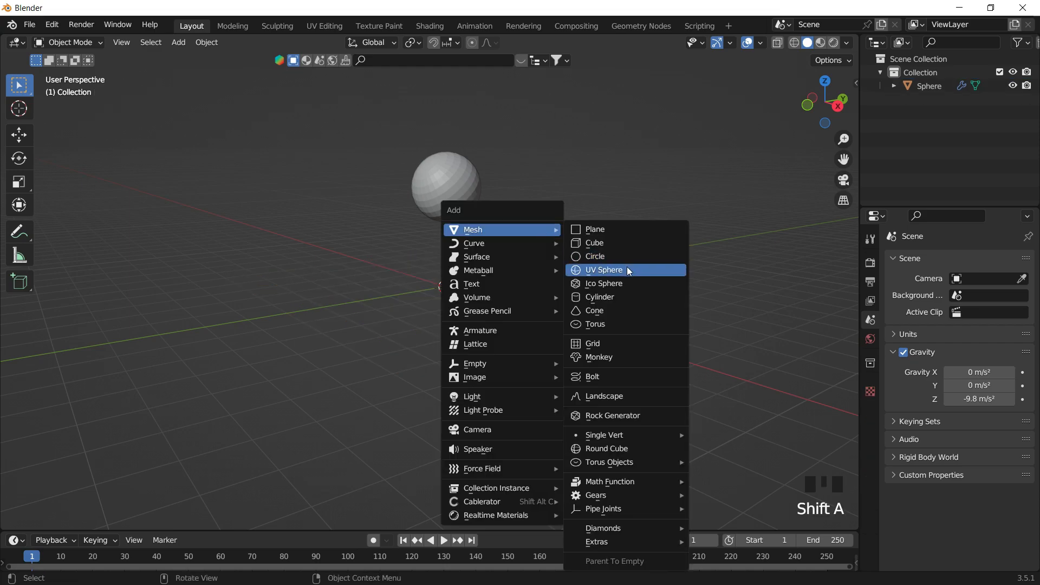
click(609, 271)
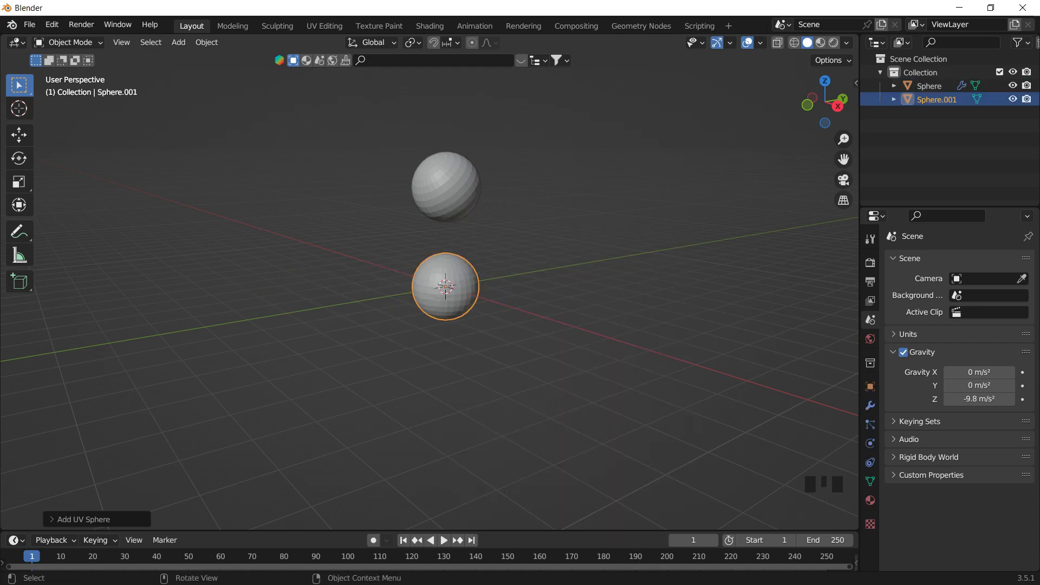
key(s)
click(617, 318)
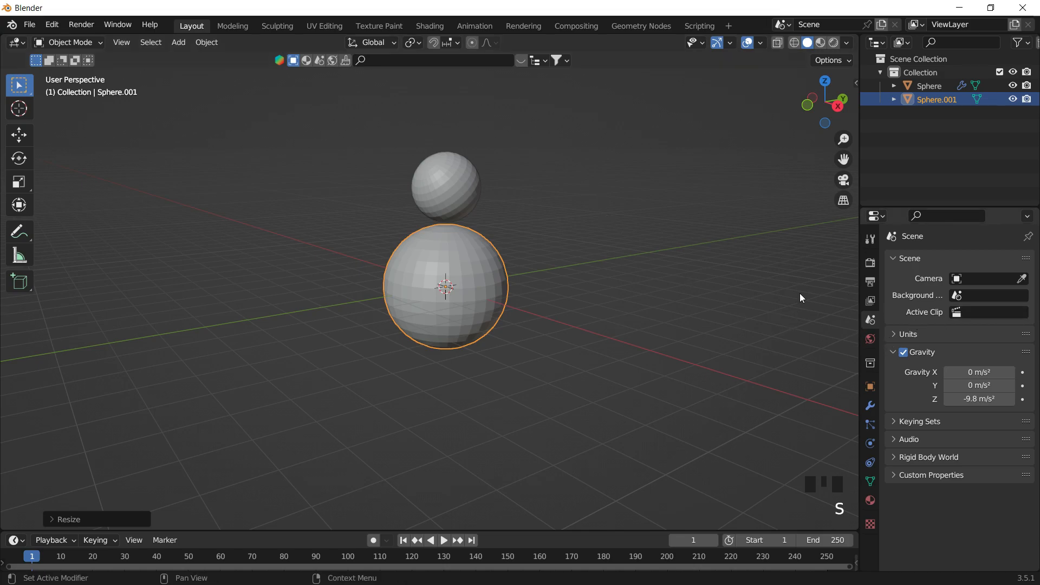
Enable Collision physics on the large lower sphere.
click(870, 405)
click(869, 424)
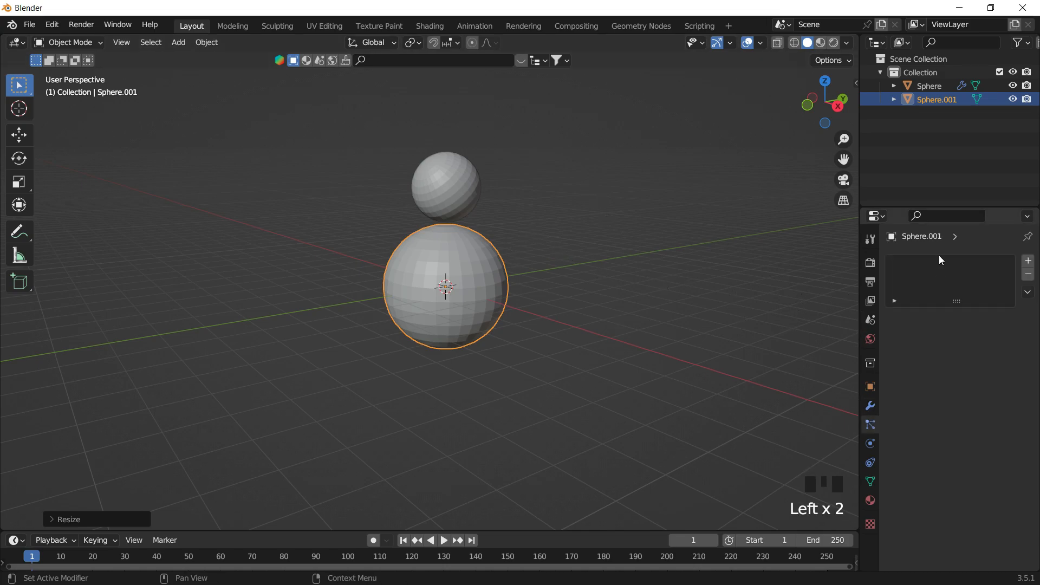
click(870, 443)
click(939, 276)
Play the simulation to watch the small cloth sphere meet the large sphere, and return to the first frame.
click(652, 180)
key(space)
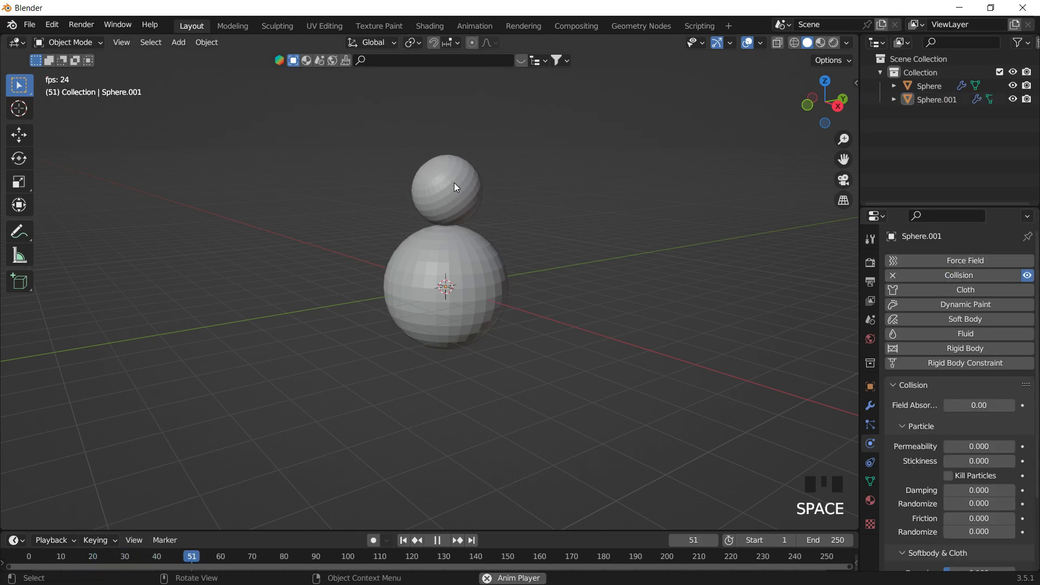
key(space)
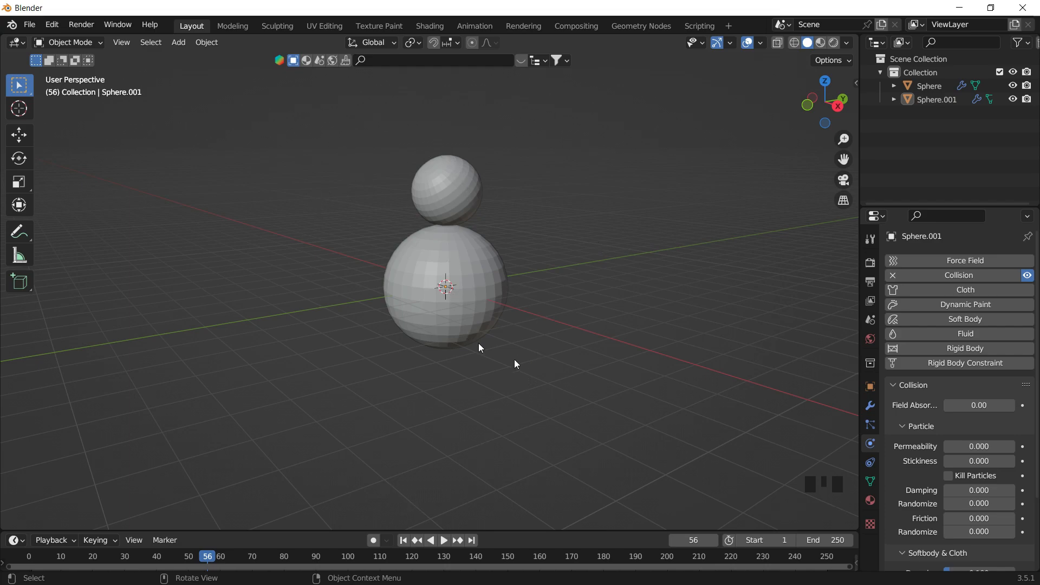
click(402, 541)
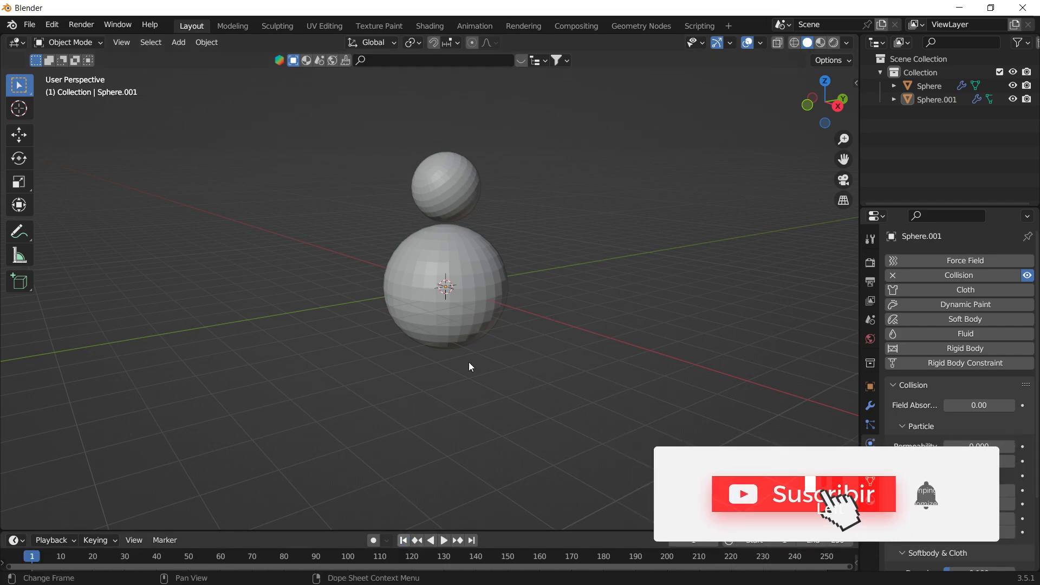
Move the large sphere slightly down, so its center sits below the origin.
click(457, 238)
key(g)
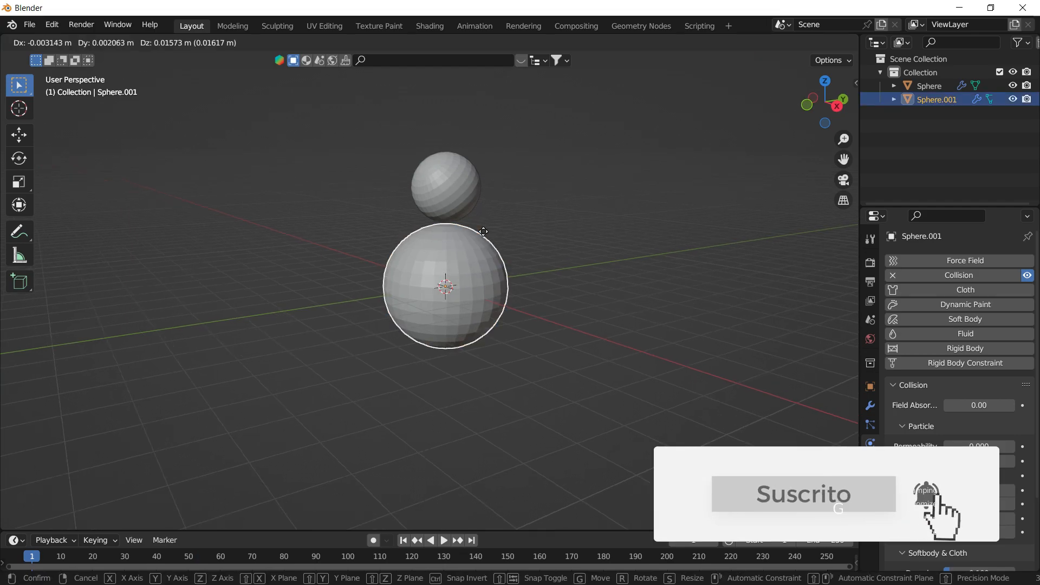
click(496, 268)
Delete the small cloth sphere above the large one.
click(440, 190)
key(x)
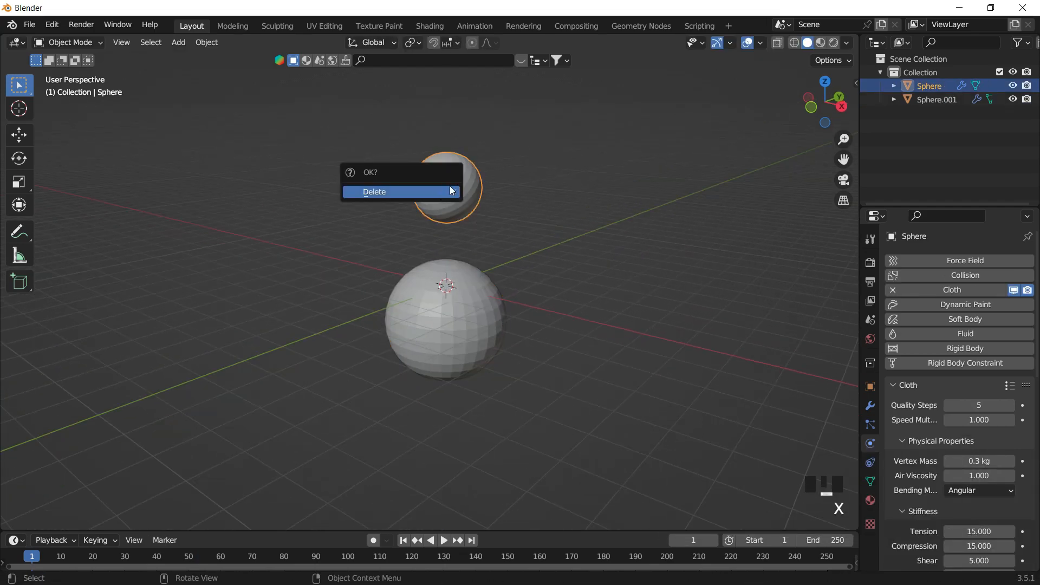
click(436, 191)
drag(334, 169, 492, 300)
click(503, 197)
Add a plane at the origin and scale it up well beyond the sphere's width.
middle_drag(463, 321, 476, 225)
key(shift+a)
mouse_move(476, 225)
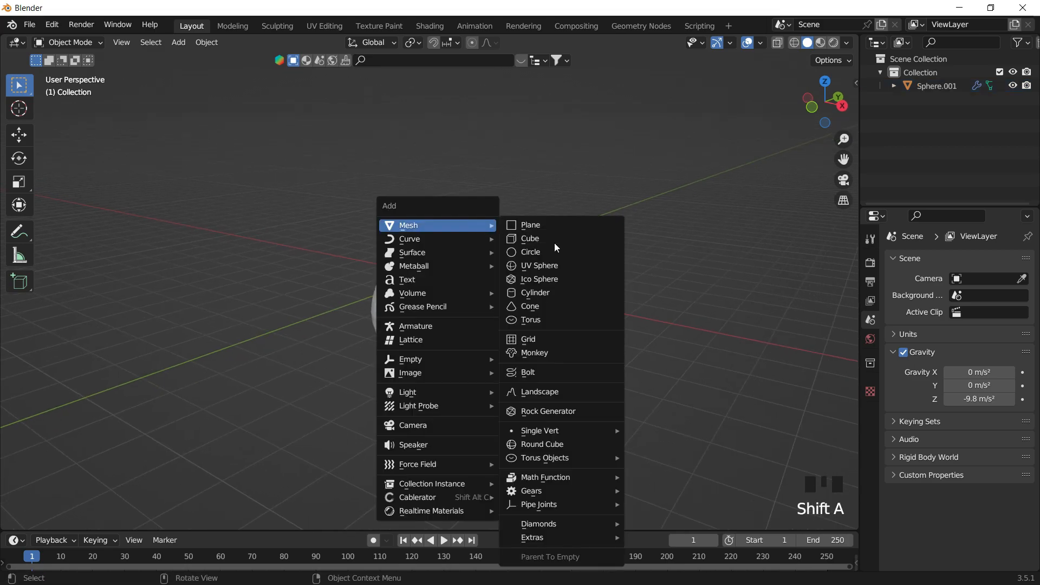
click(555, 229)
key(s)
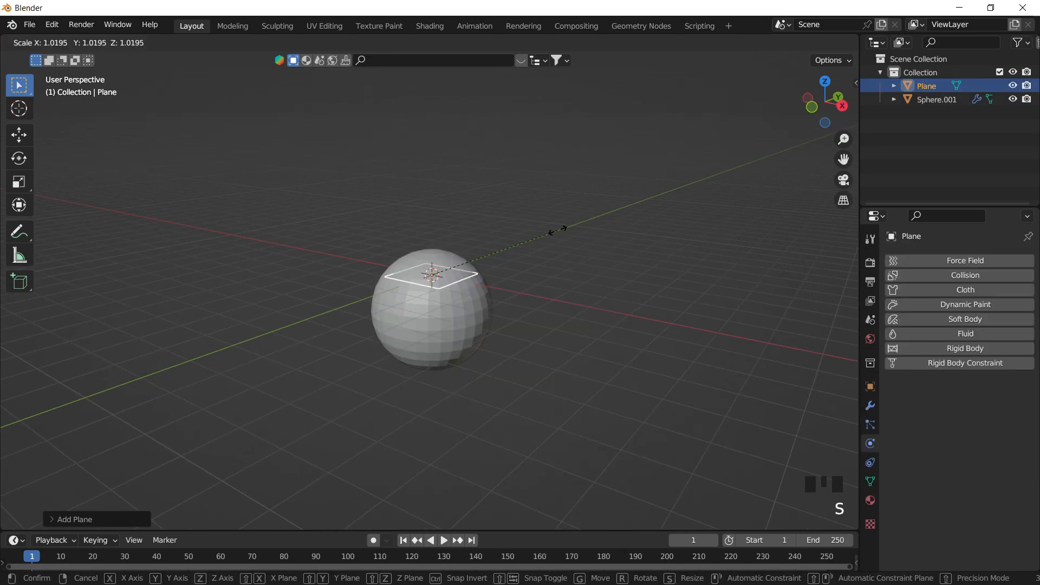
click(557, 233)
Raise the large plane along Z until it hovers above the sphere.
key(g)
key(z)
click(561, 188)
Subdivide the whole plane several times into a dense grid in Edit Mode and return to Object Mode.
key(Tab)
right_click(487, 232)
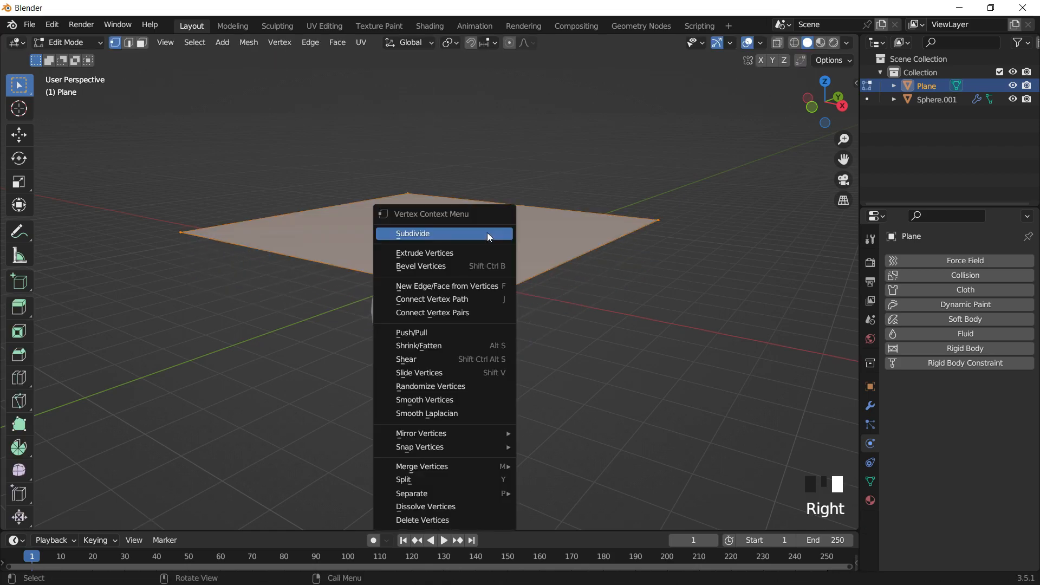
click(486, 234)
right_click(485, 234)
click(485, 235)
right_click(485, 236)
right_click(484, 236)
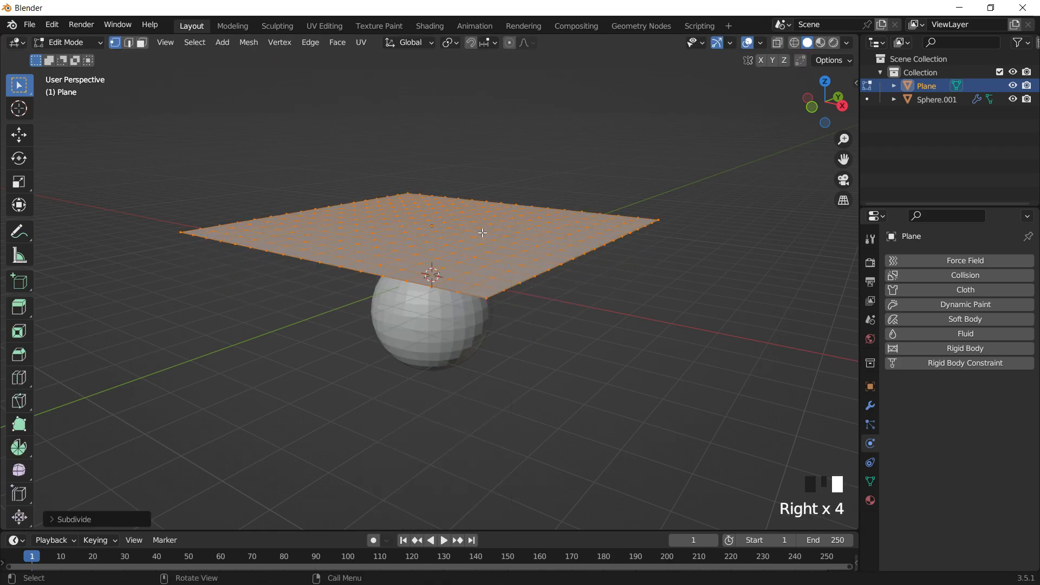
key(Tab)
Enable Cloth physics on the subdivided plane.
middle_drag(529, 215, 531, 268)
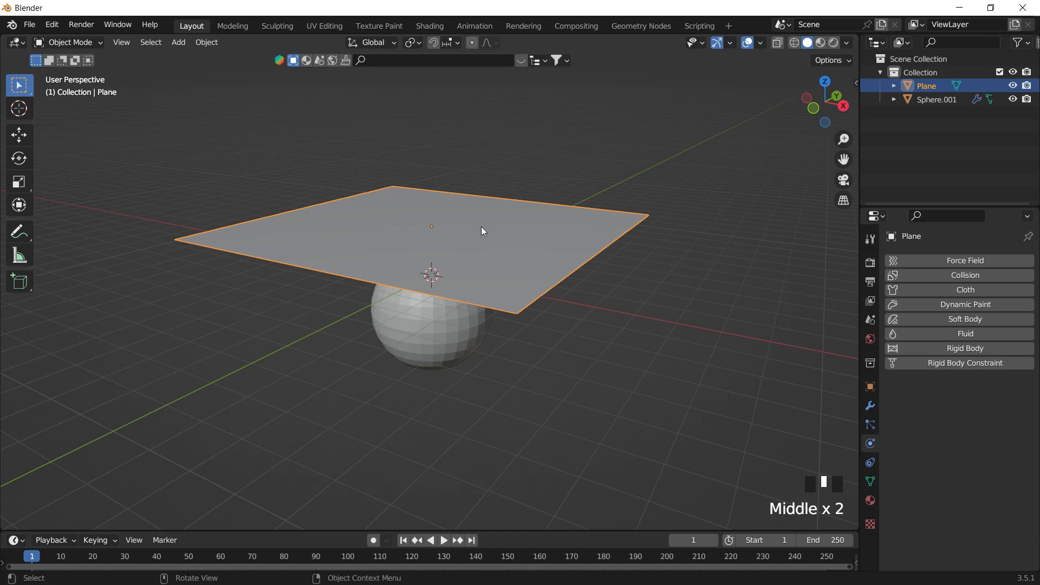
key(space)
key(space)
click(993, 287)
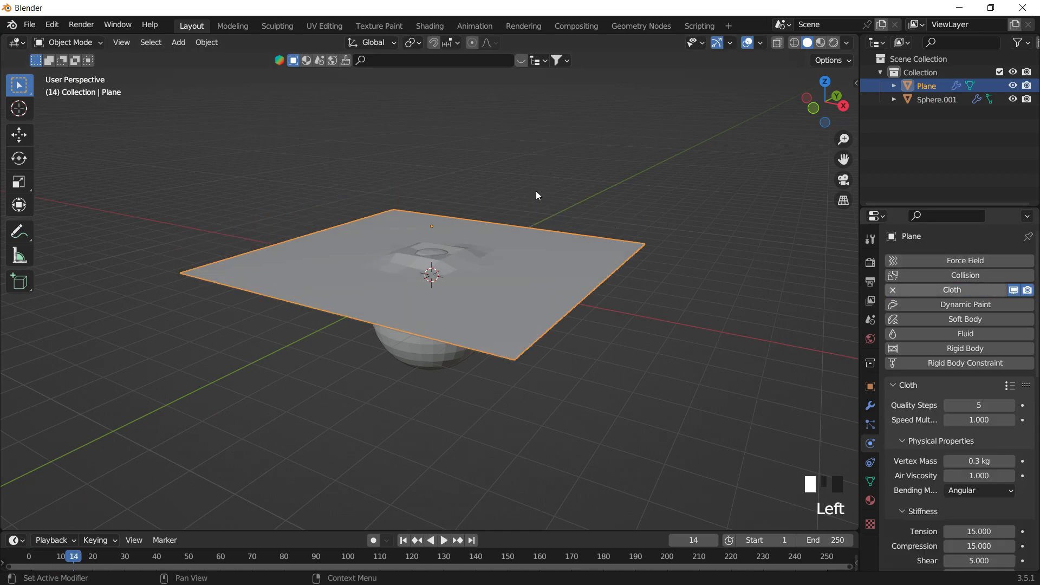
Play the simulation to watch the cloth fall over the sphere, and go back to the first frame.
key(space)
shift+middle_drag(489, 327, 411, 324)
key(space)
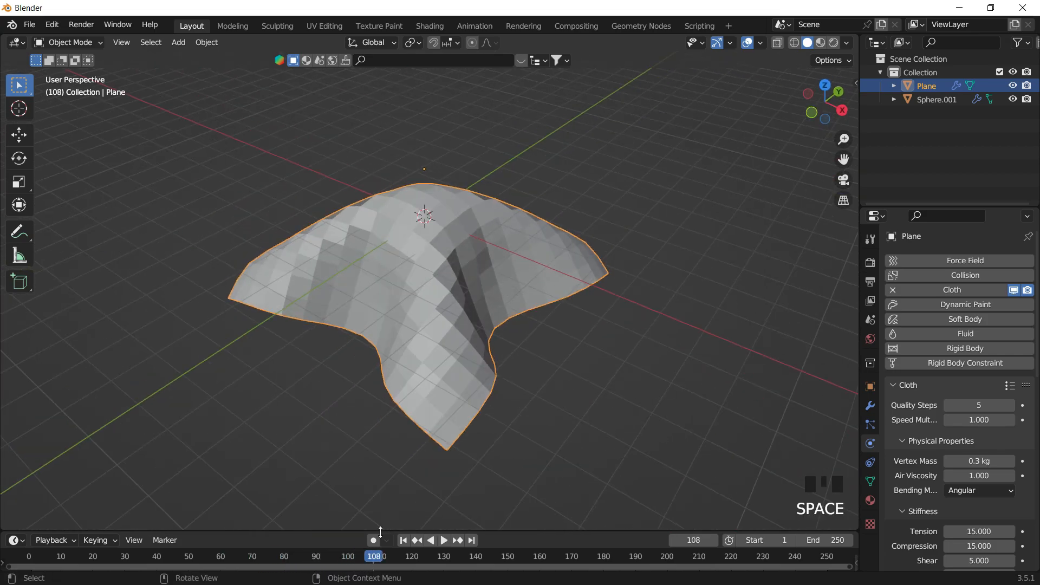
click(402, 539)
Add a Wind force field to the scene.
middle_drag(429, 429, 688, 336)
key(shift+a)
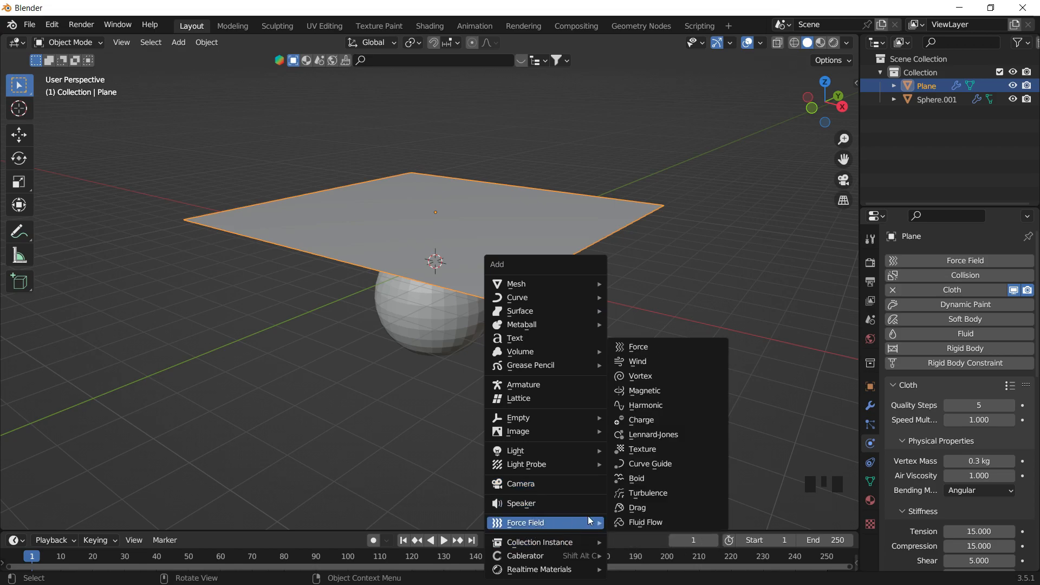
mouse_move(573, 516)
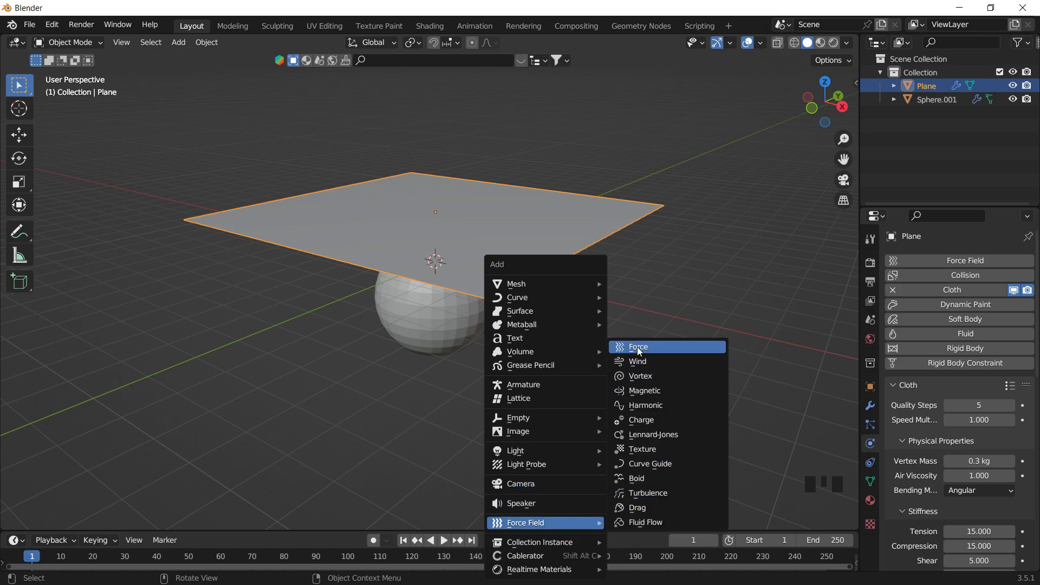
click(654, 364)
mouse_move(457, 270)
middle_down()
mouse_move(529, 157)
mouse_move(414, 245)
mouse_move(456, 271)
middle_up()
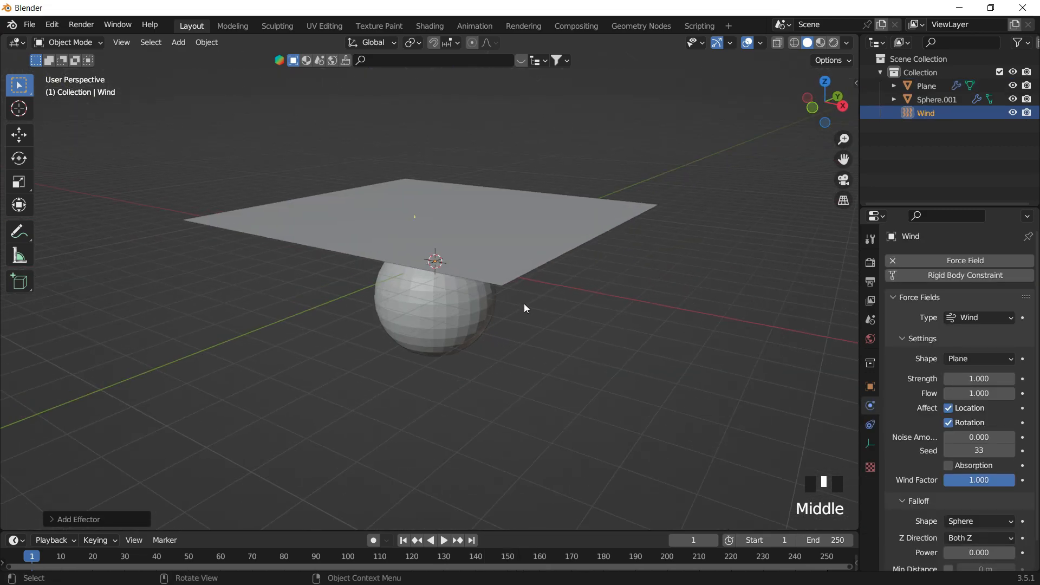
Raise the wind force field along Z above the cloth plane.
key(g)
key(z)
click(539, 209)
shift+middle_drag(539, 209, 591, 220)
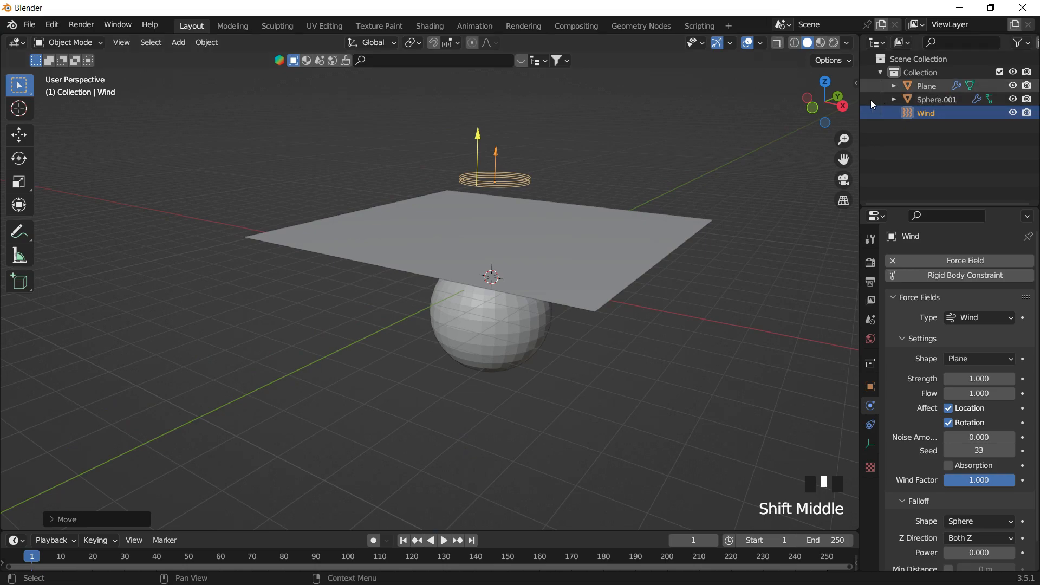
In front view, rotate the wind field to blow sideways toward the sphere and move it beside the sphere on the negative X side.
click(812, 107)
key(r)
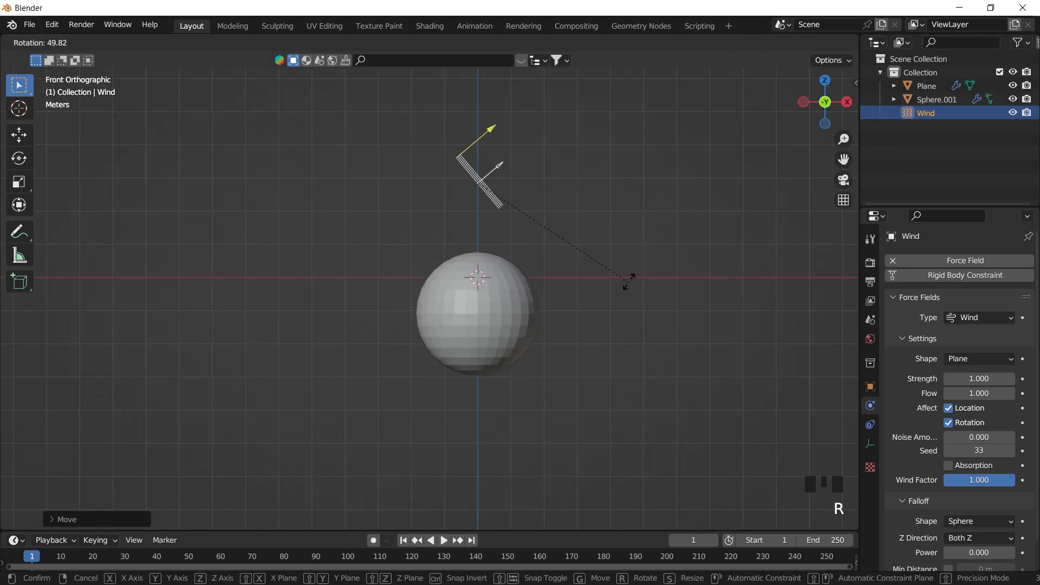
click(526, 432)
key(g)
click(324, 499)
middle_drag(531, 330, 511, 313)
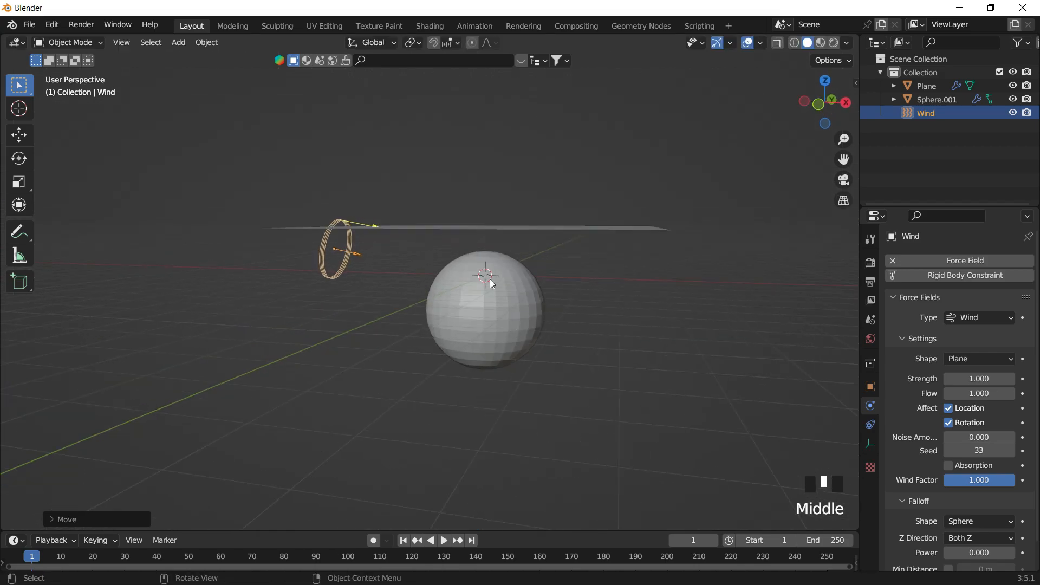
In front view, move the wind field higher and farther from the sphere.
click(818, 104)
key(g)
click(543, 256)
middle_drag(543, 256, 493, 283)
Play the simulation to examine how the default wind affects the falling cloth.
key(space)
middle_drag(580, 242, 591, 231)
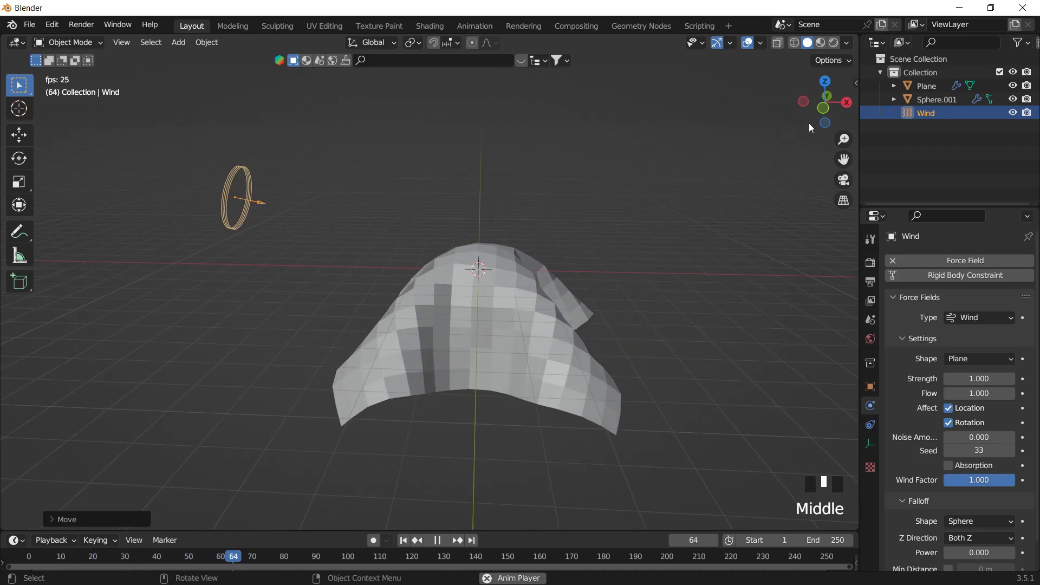
key(space)
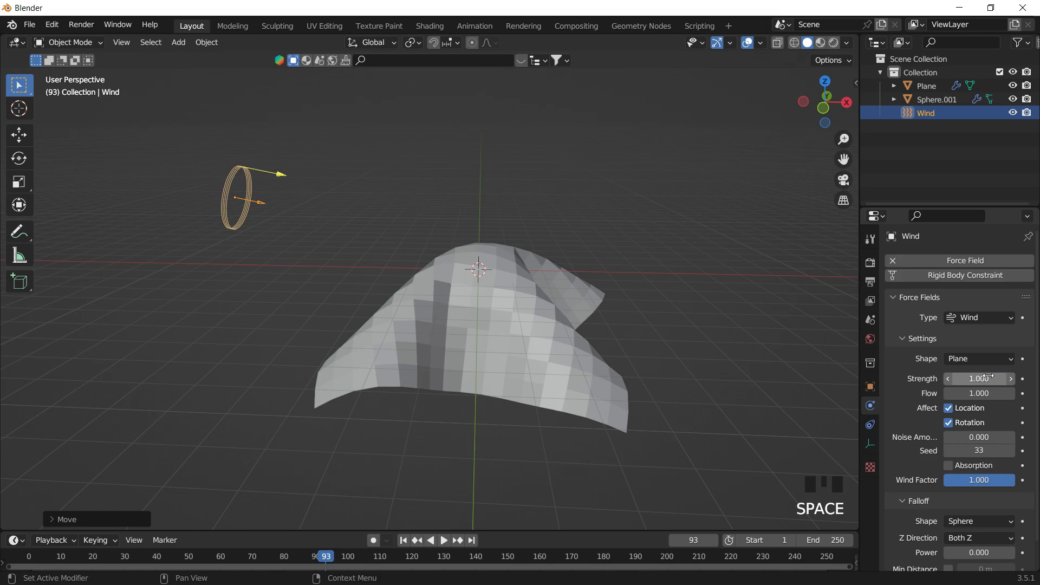
Set the wind field's strength to 100.
click(985, 378)
text(100)
key(Return)
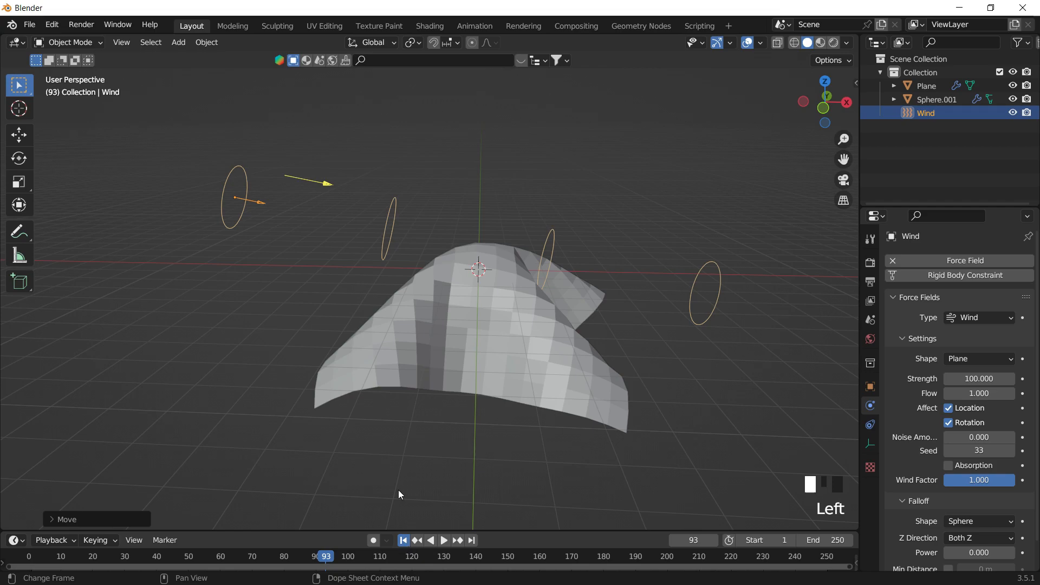
Replay the simulation from the first frame and examine from several angles how the stronger wind moves the cloth.
key(shift+Left)
key(space)
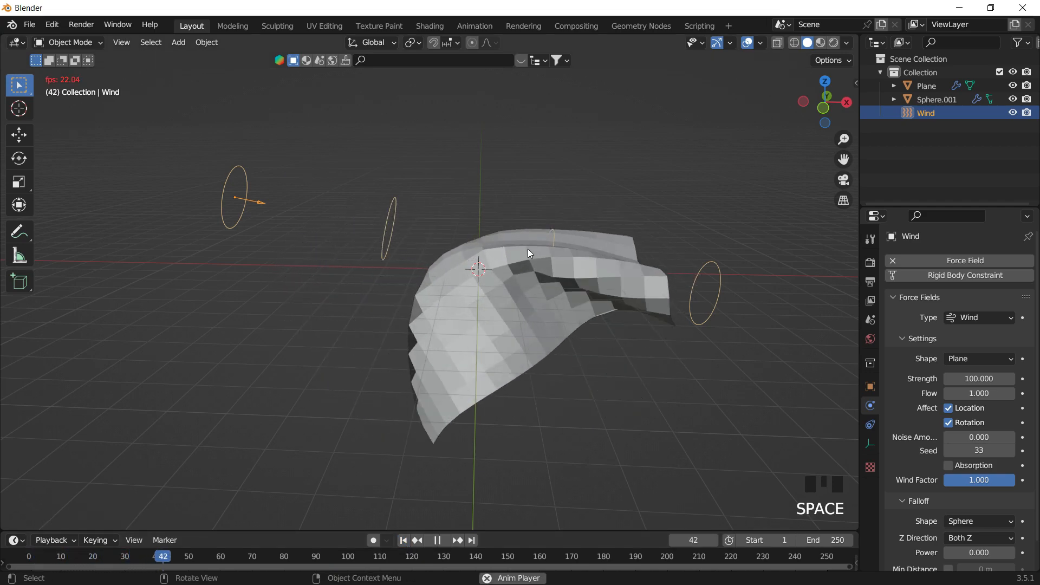
middle_drag(498, 327, 421, 285)
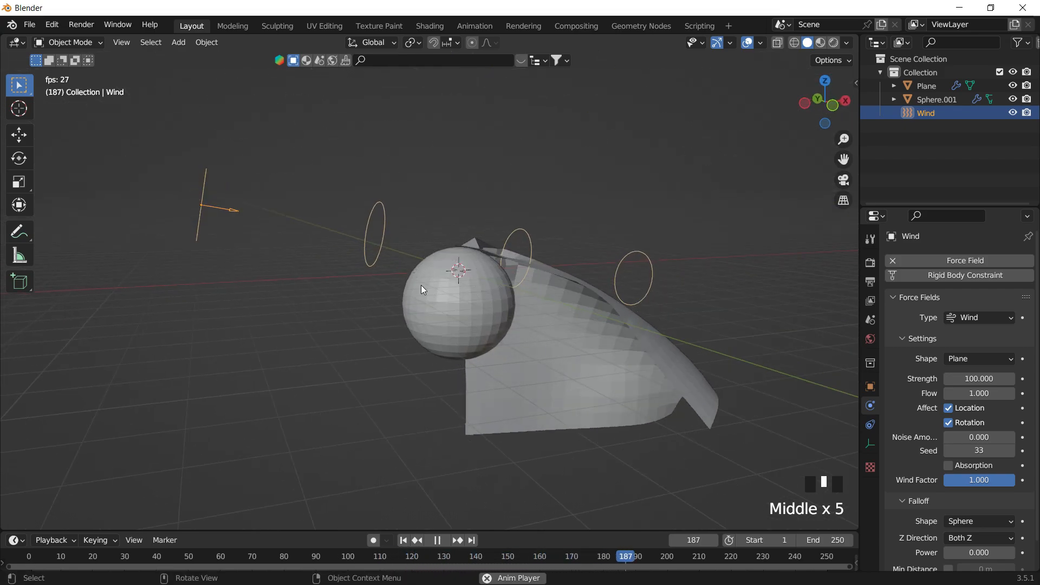
middle_drag(634, 333, 709, 349)
key(space)
middle_drag(477, 357, 417, 311)
key(space)
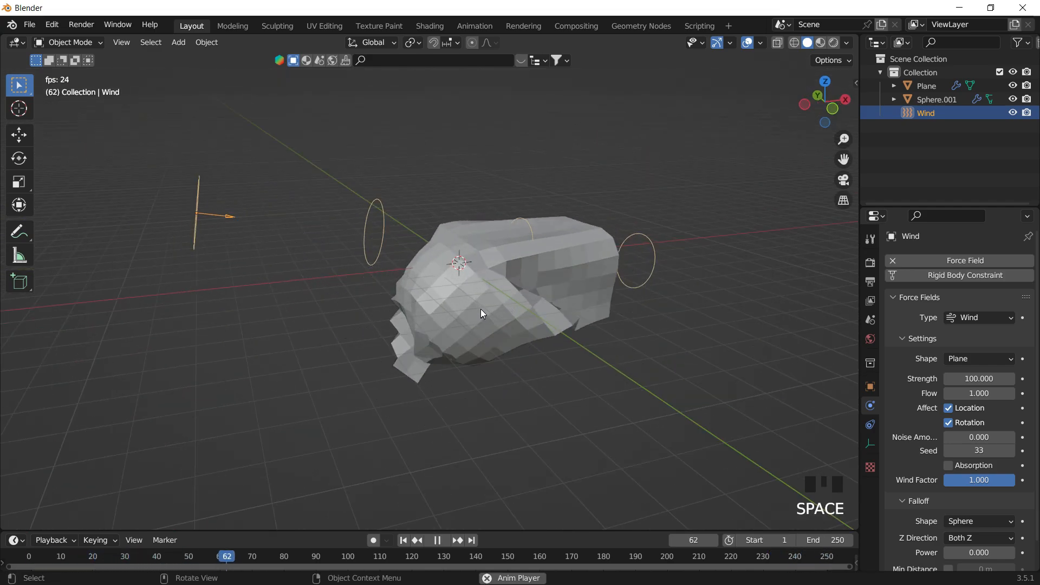
middle_drag(521, 331, 466, 230)
middle_drag(539, 262, 500, 249)
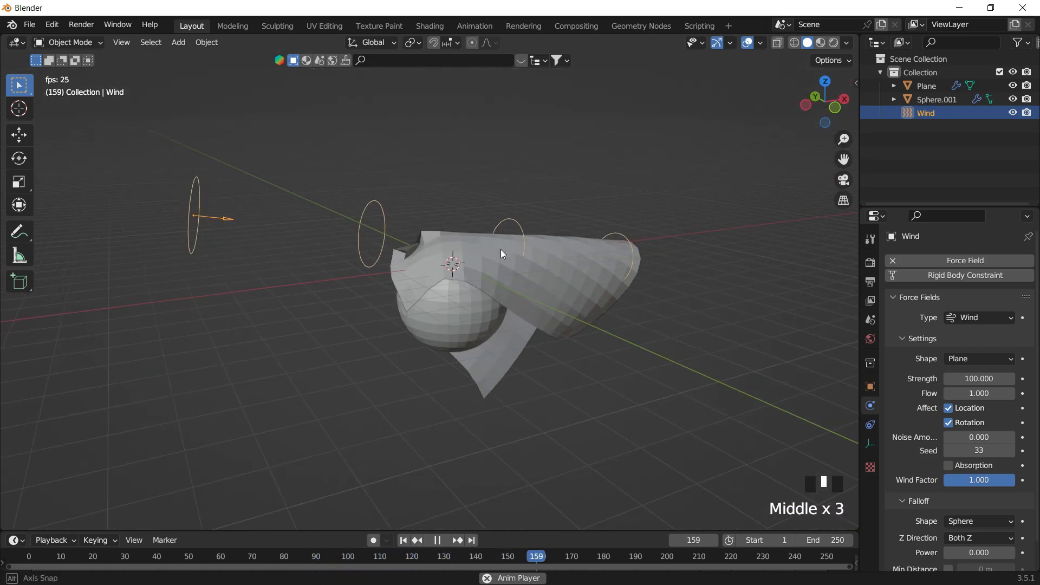
key(space)
middle_drag(587, 190, 573, 349)
middle_drag(514, 281, 563, 290)
key(space)
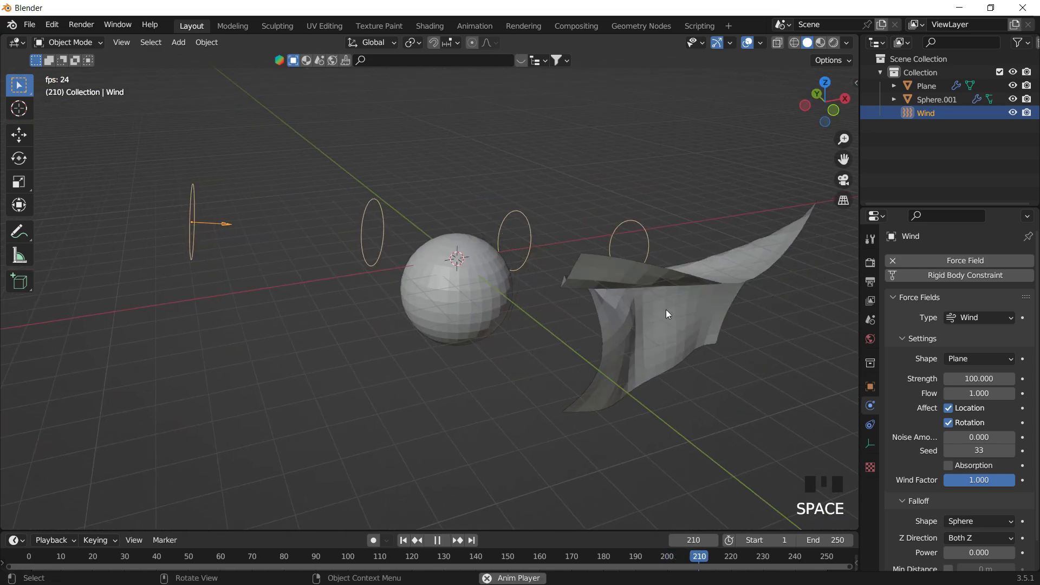
key(space)
middle_drag(557, 233, 689, 167)
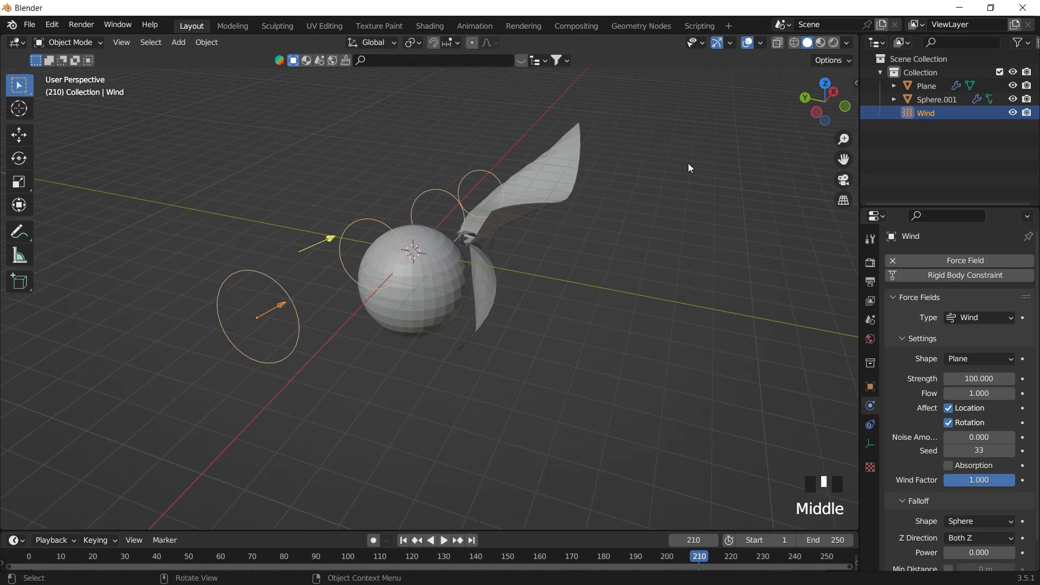
Return to the first frame and delete the sphere and the wind force field.
click(404, 541)
middle_drag(508, 280, 398, 269)
click(505, 313)
key(Delete)
click(199, 203)
key(x)
click(410, 194)
Lower the cloth plane down to the origin.
middle_drag(667, 278, 578, 239)
click(578, 240)
key(g)
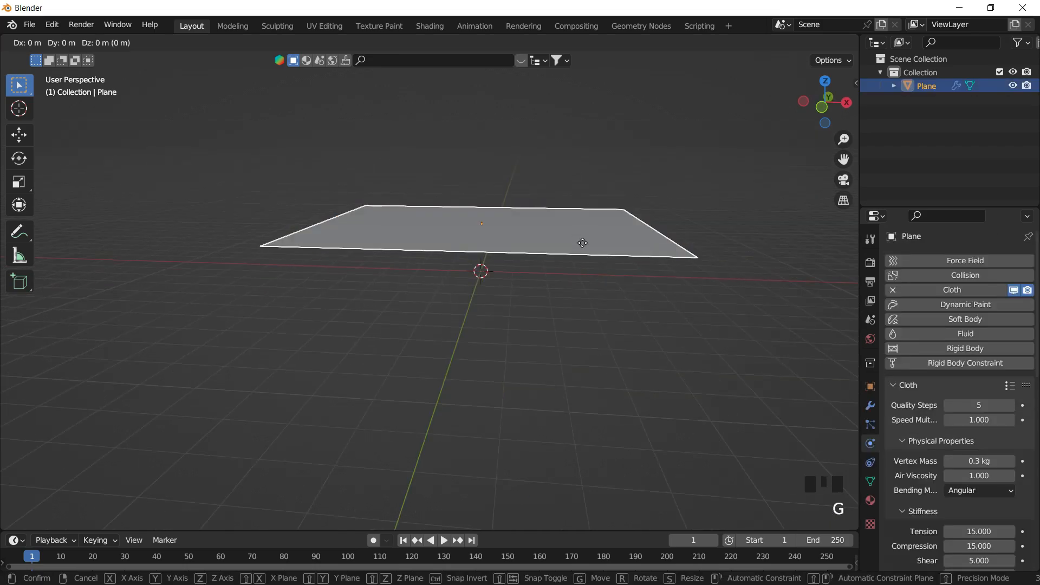
click(583, 284)
middle_drag(585, 285, 840, 314)
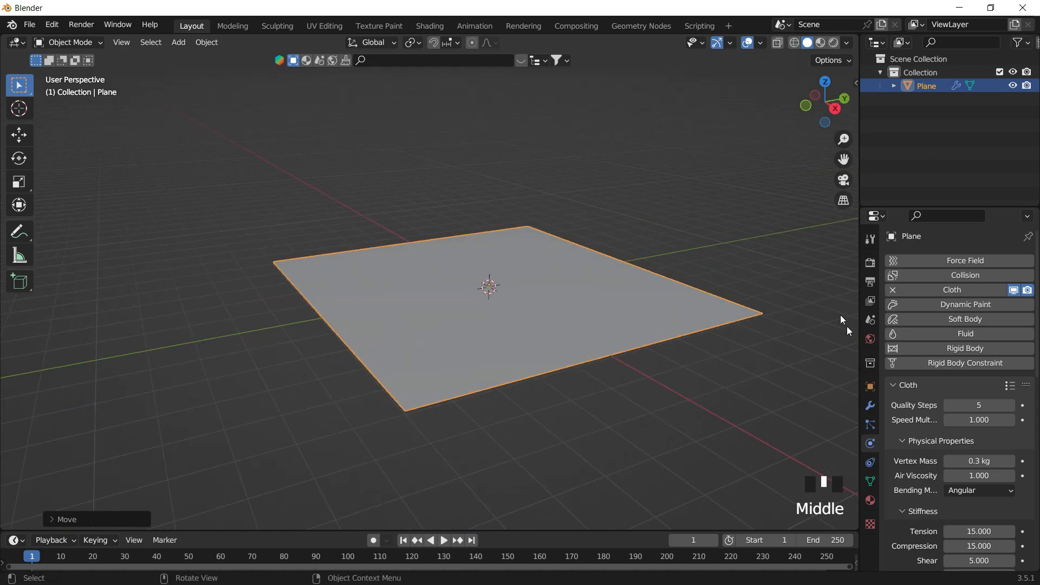
Disable gravity in the scene settings.
click(867, 324)
click(903, 352)
click(629, 181)
Briefly play the simulation to check how the cloth behaves without gravity, and clear the selection.
middle_drag(629, 181, 638, 301)
key(space)
key(space)
click(671, 279)
click(787, 311)
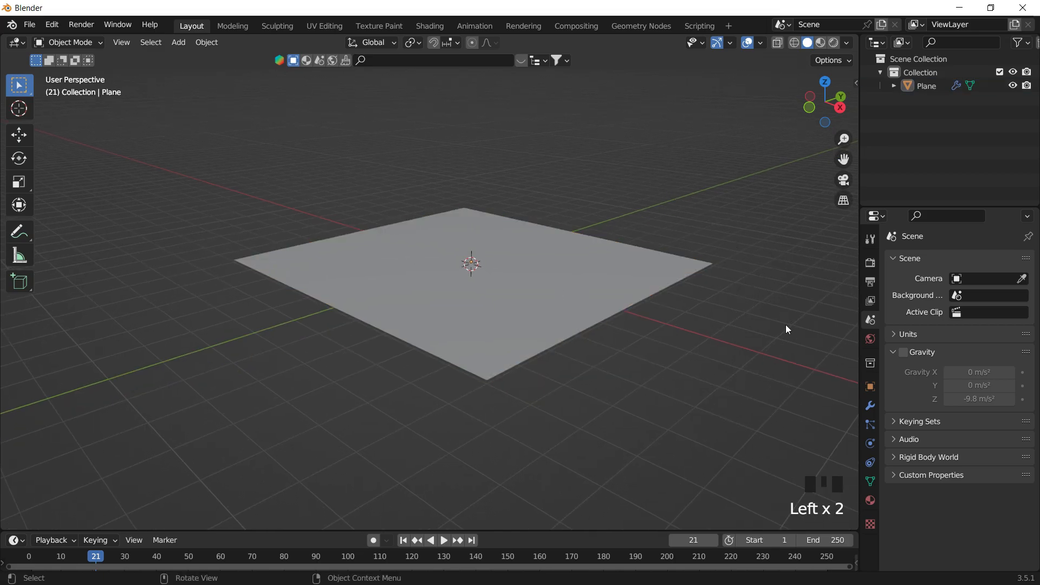
Add a Turbulence force field at the origin.
key(shift+a)
key(shift+a)
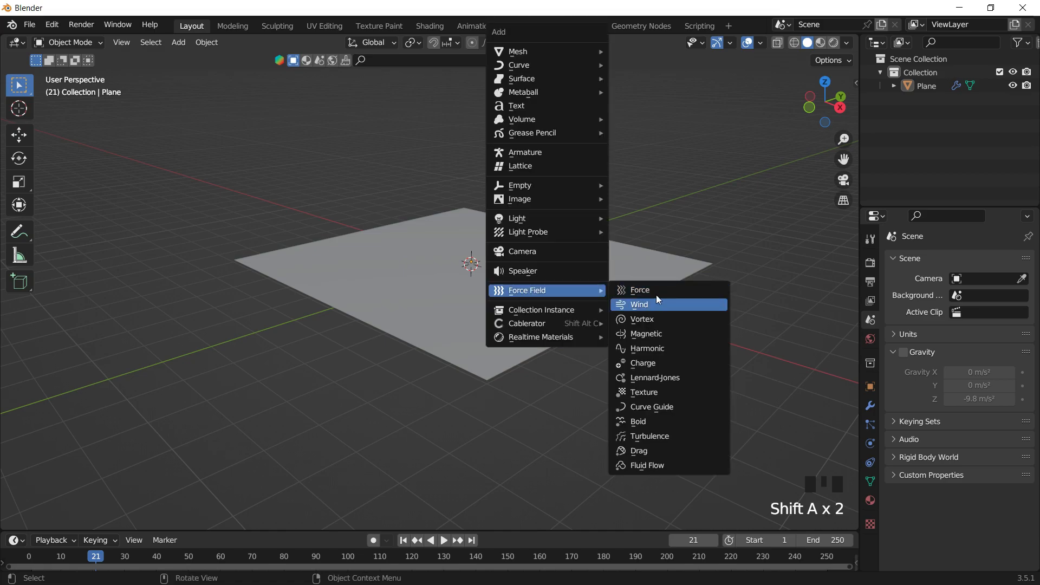
click(674, 437)
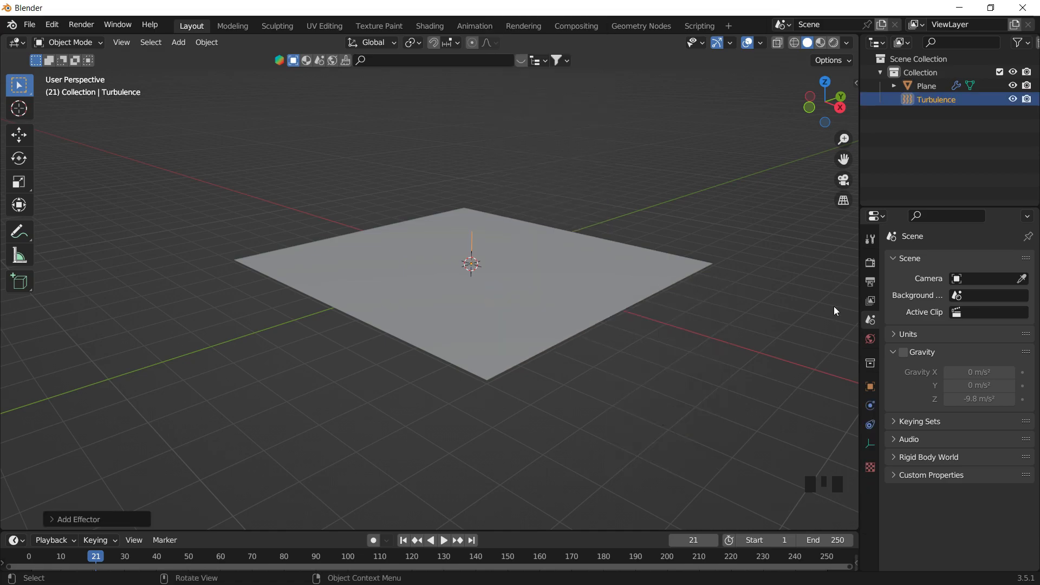
Set the turbulence field's strength to 40.3 in its physics settings.
click(869, 424)
click(869, 405)
drag(979, 379, 978, 379)
Play the simulation and examine how the turbulence deforms the cloth plane.
key(space)
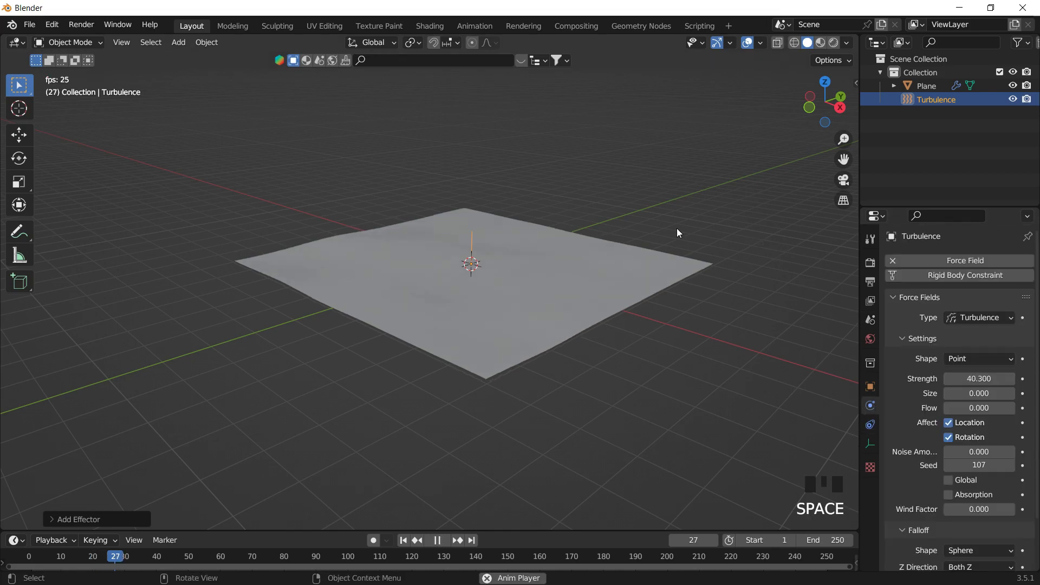
scroll(495, 250, up, 3)
scroll(565, 265, down, 2)
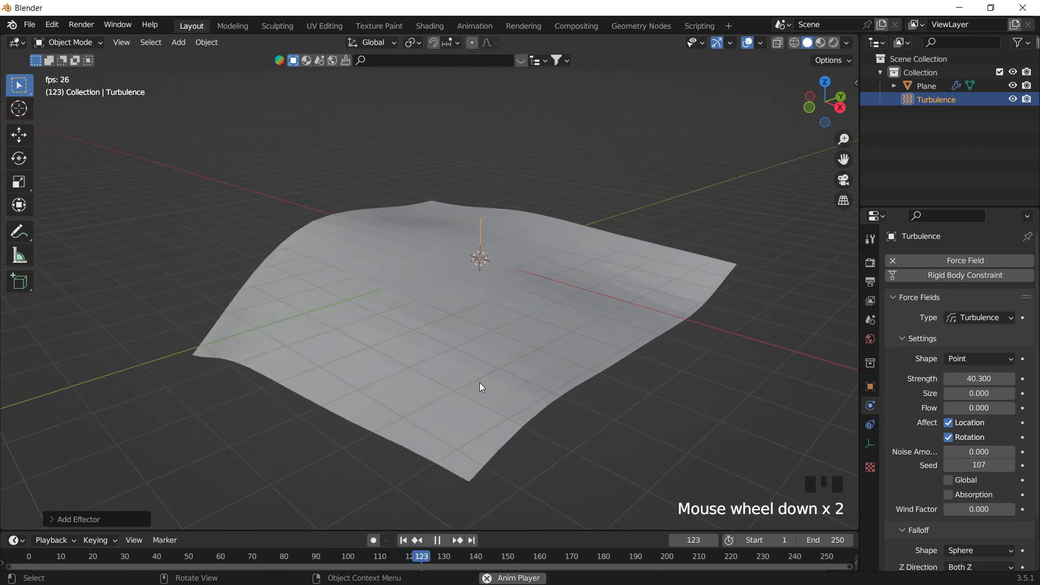
Try moving the turbulence field above the cloth plane during playback, undo the move, and stop the playback.
key(g)
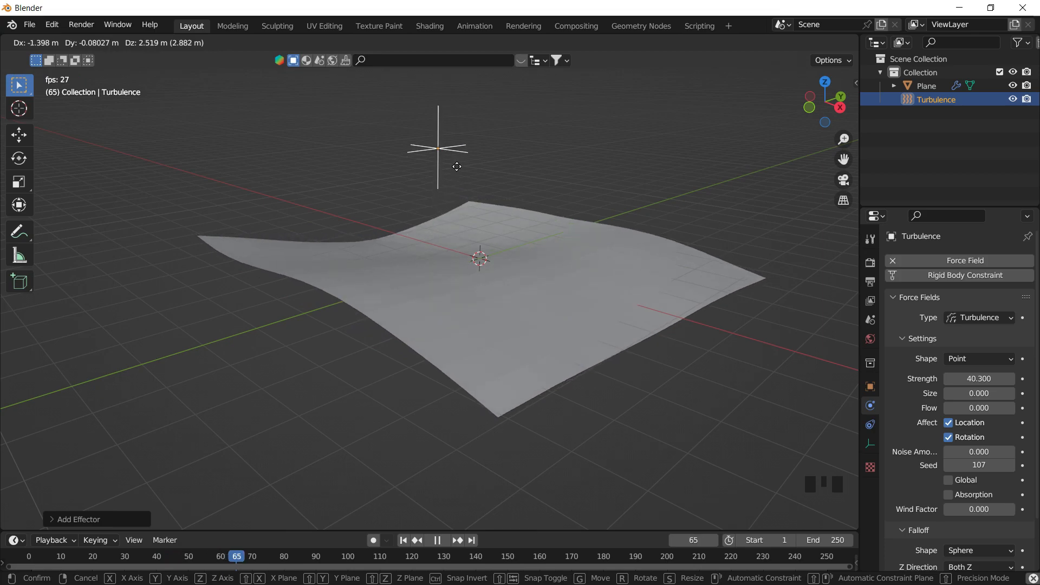
click(487, 137)
key(ctrl+z)
key(space)
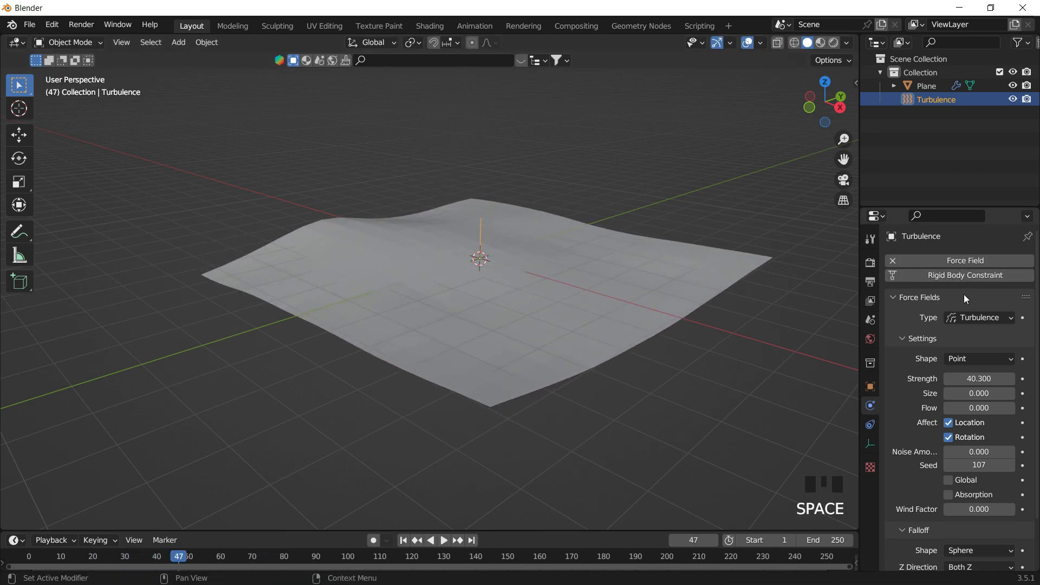
Change the force field's type to Force and move it up along Z above the cloth plane.
click(962, 319)
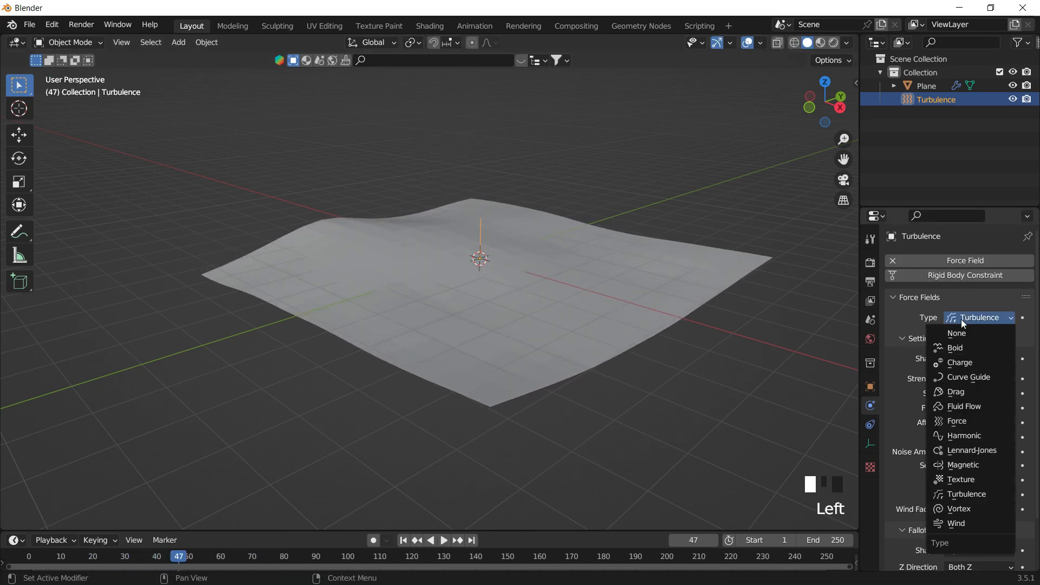
click(974, 421)
key(g)
key(z)
click(521, 189)
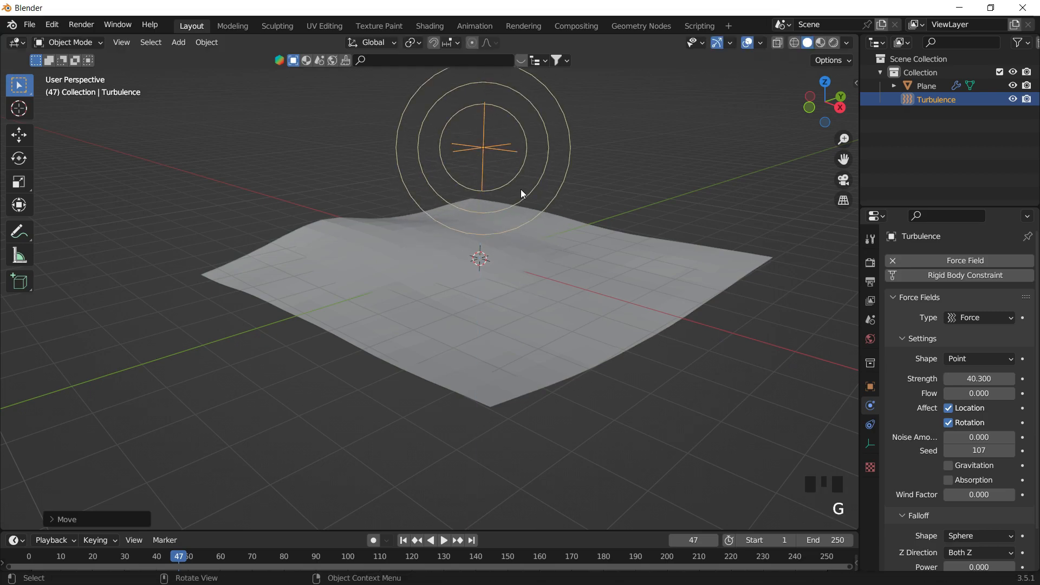
Play the simulation to check how the Force field acts on the cloth.
key(space)
key(space)
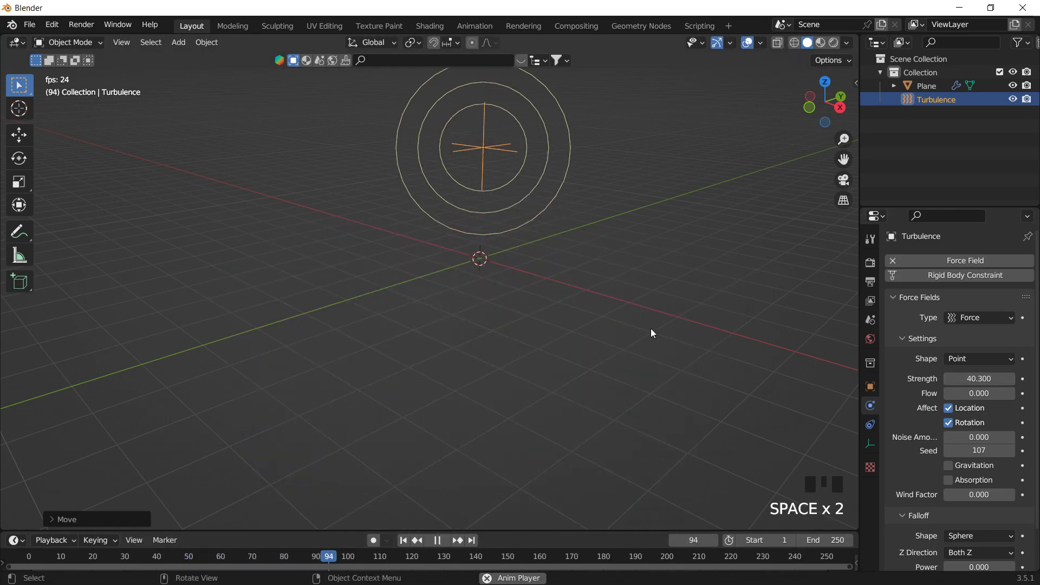
key(space)
Set the force field's strength to -30.
click(978, 378)
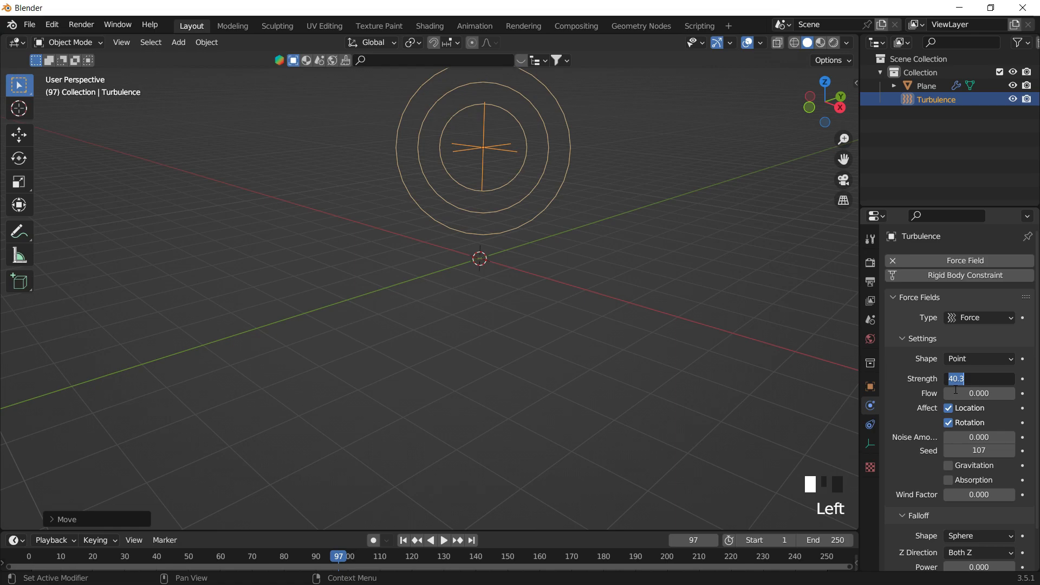
text(-30)
key(Return)
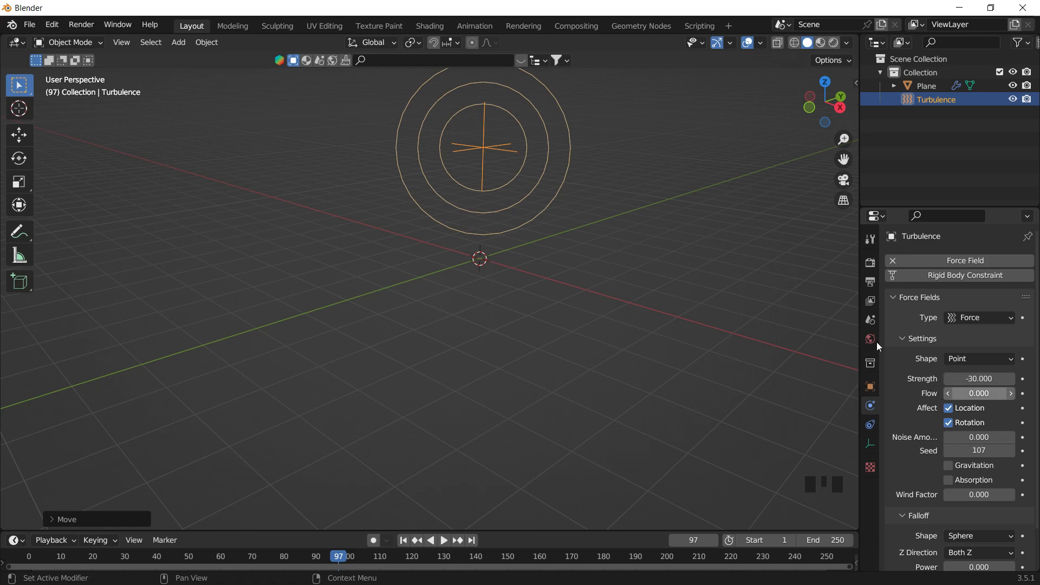
Replay the simulation from the first frame and examine how the negative force attracts the cloth.
key(space)
click(403, 540)
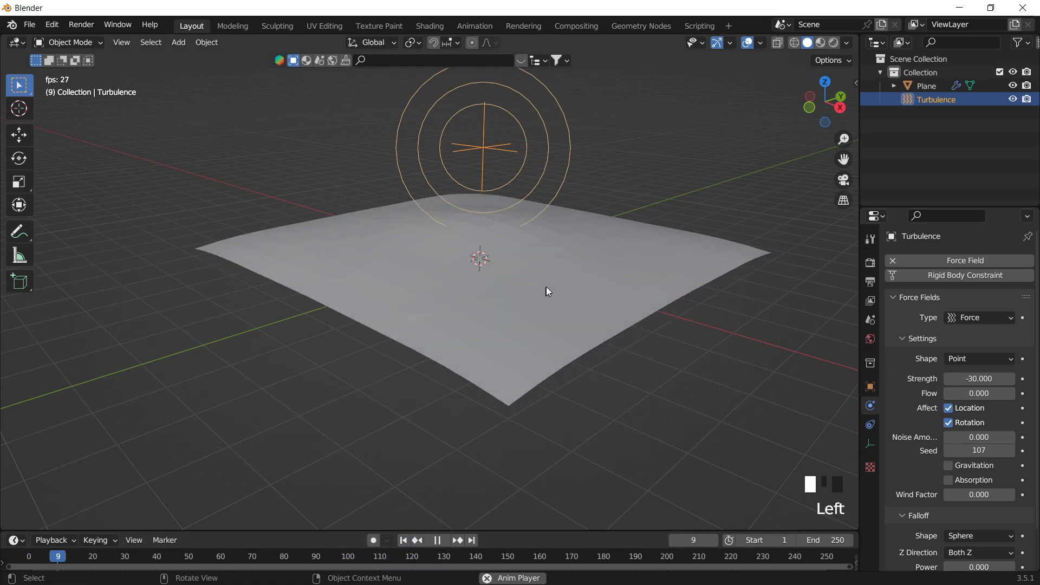
scroll(541, 141, down, 2)
shift+middle_drag(577, 157, 495, 140)
middle_drag(549, 98, 472, 170)
scroll(515, 201, up, 3)
Select the cloth plane, give it a level 2 subdivision surface, and stop the playback.
click(471, 167)
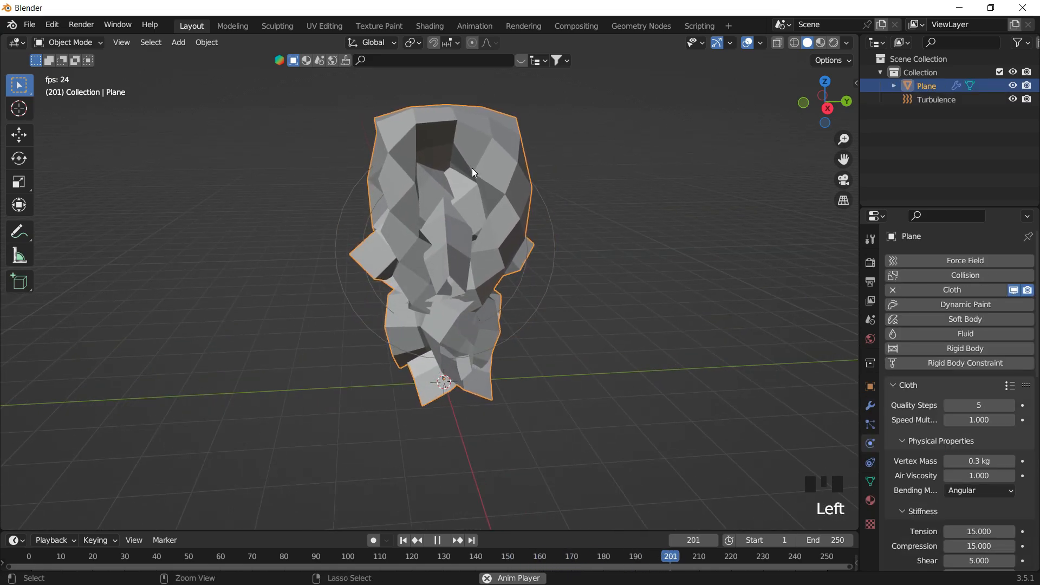
key(ctrl+2)
key(space)
Enable Self Collisions for the cloth and set their friction to 7.
scroll(915, 433, down, 20)
click(905, 525)
scroll(916, 498, down, 14)
click(913, 460)
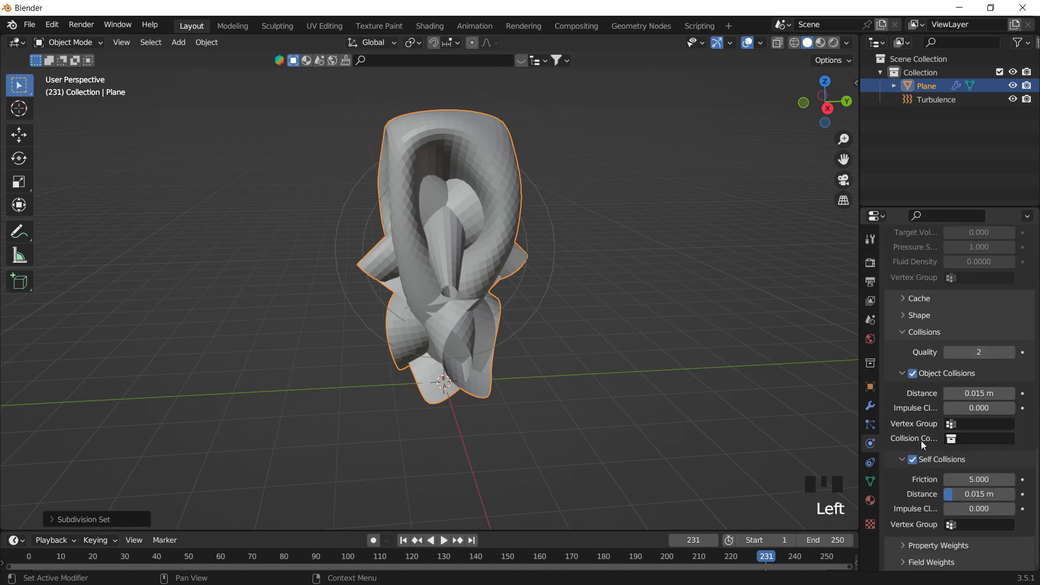
double_click(973, 478)
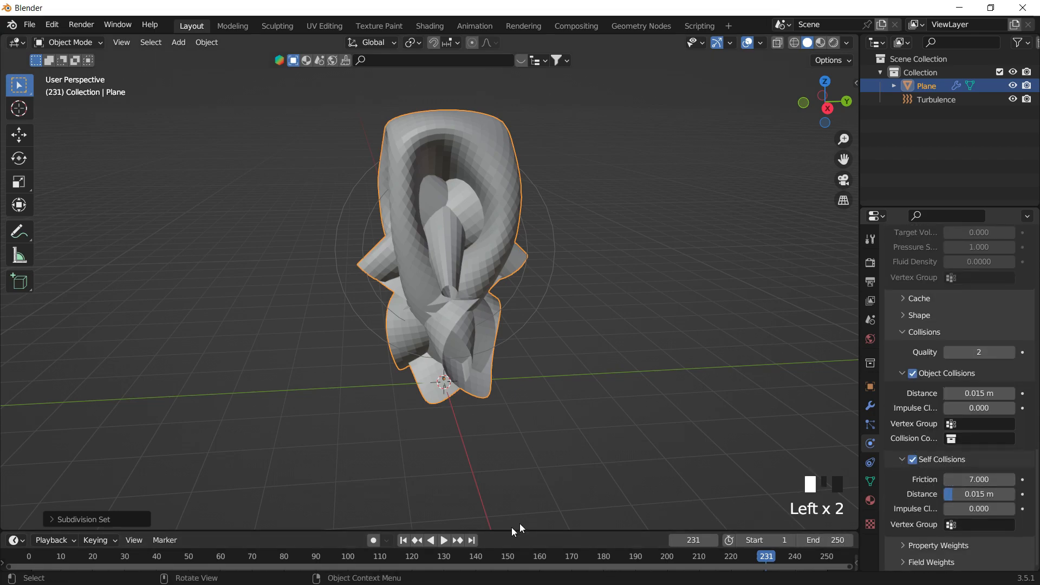
Replay the simulation from the start and examine the self-colliding cloth from several angles.
click(404, 541)
key(space)
middle_drag(535, 280, 444, 208)
middle_drag(444, 208, 444, 233)
middle_drag(444, 233, 524, 283)
middle_drag(505, 190, 437, 265)
middle_drag(462, 145, 444, 248)
key(space)
middle_drag(548, 216, 574, 184)
Raise the cloth's subdivision surface to level 3, shade it smooth, and clear the selection.
key(ctrl+3)
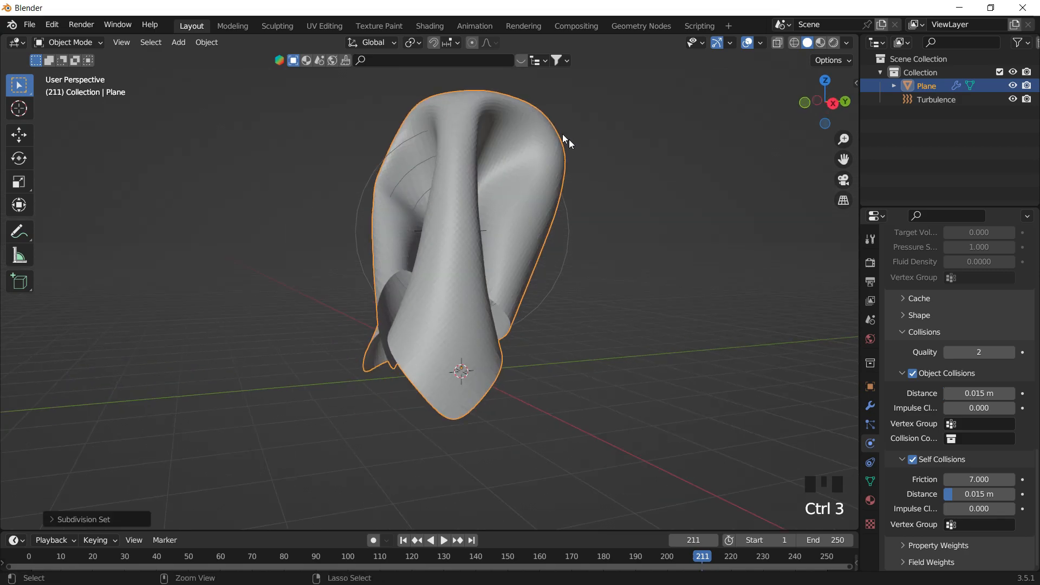
key(space)
right_click(487, 171)
click(487, 171)
click(733, 148)
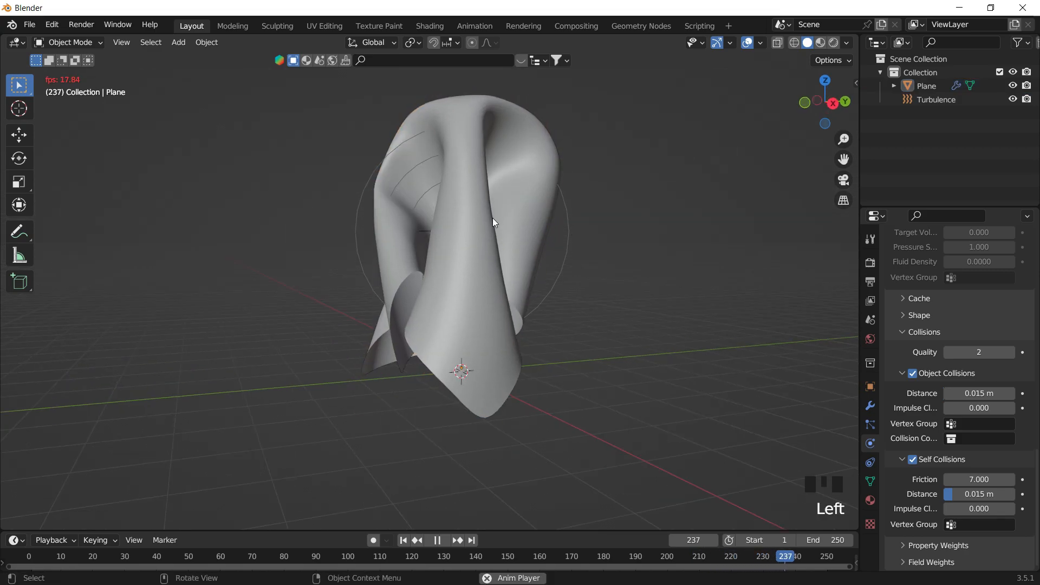
Restart the simulation from the first frame and watch the smoothed cloth fold around the force field.
key(space)
click(403, 540)
key(space)
middle_drag(525, 339, 510, 272)
key(space)
Delete the cloth plane and the force field from the scene.
drag(362, 184, 668, 355)
key(x)
shift+middle_drag(578, 368, 563, 348)
mouse_move(553, 304)
shift+middle_down()
mouse_move(515, 297)
mouse_move(559, 300)
mouse_move(534, 308)
shift+middle_up()
click(517, 292)
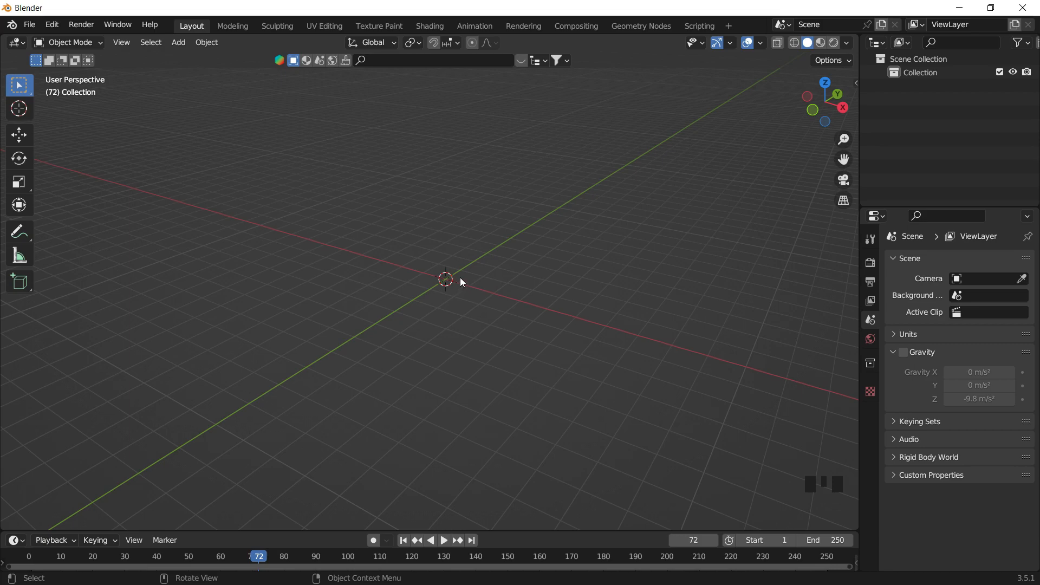
Add a new plane at the origin and scale it by 3.
key(shift+a)
mouse_move(437, 51)
click(527, 51)
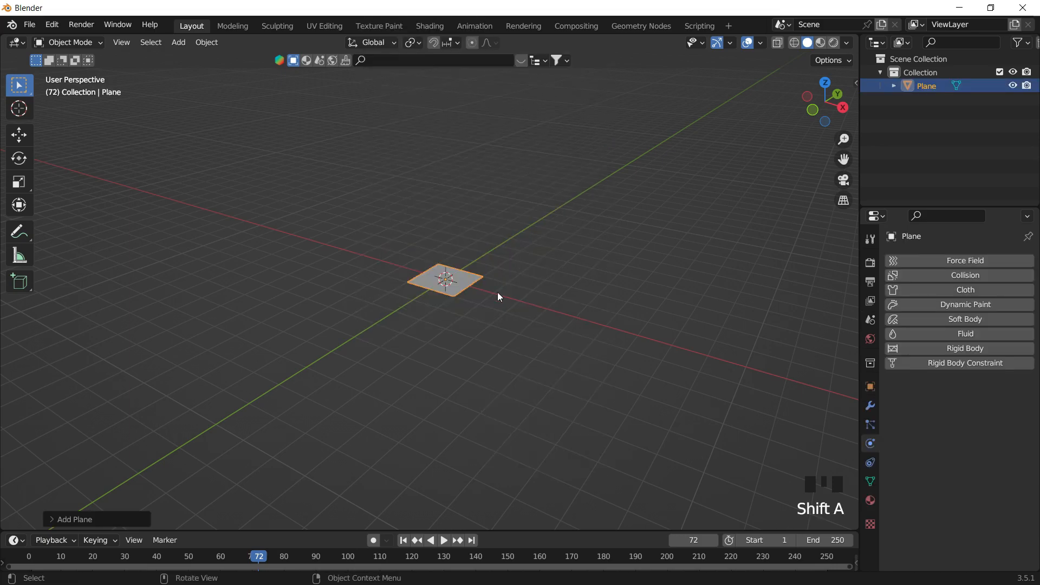
key(s)
key(3)
key(Return)
Subdivide the plane's mesh with 40 cuts and return to Object Mode.
key(Tab)
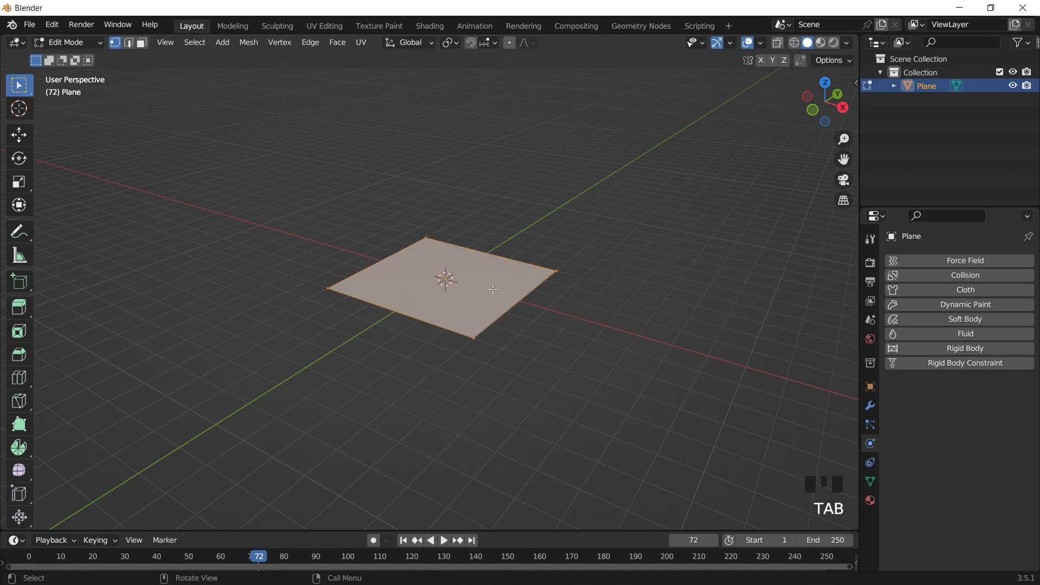
right_click(488, 284)
click(489, 282)
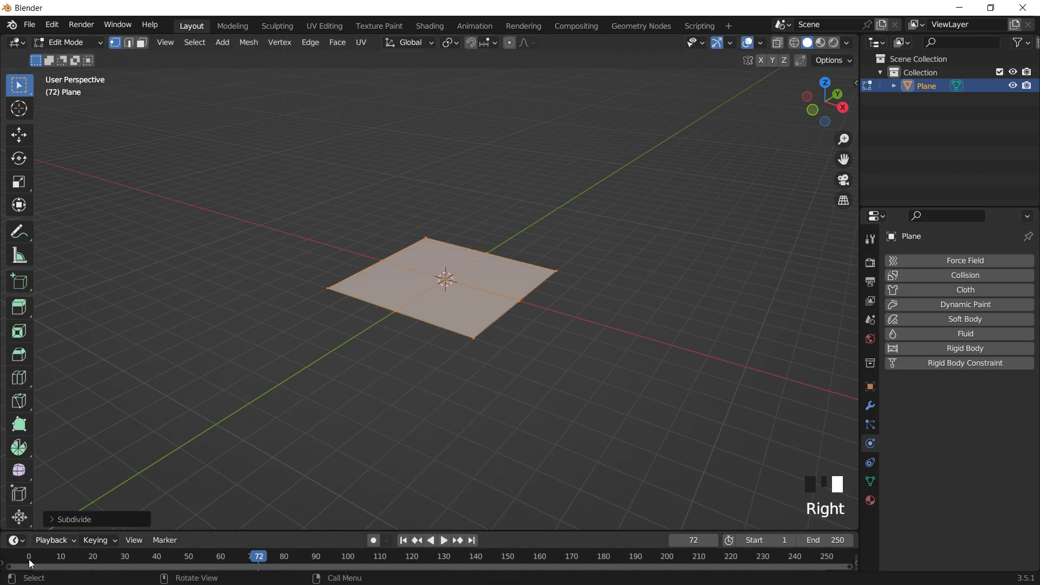
click(53, 518)
click(174, 427)
text(40)
key(Return)
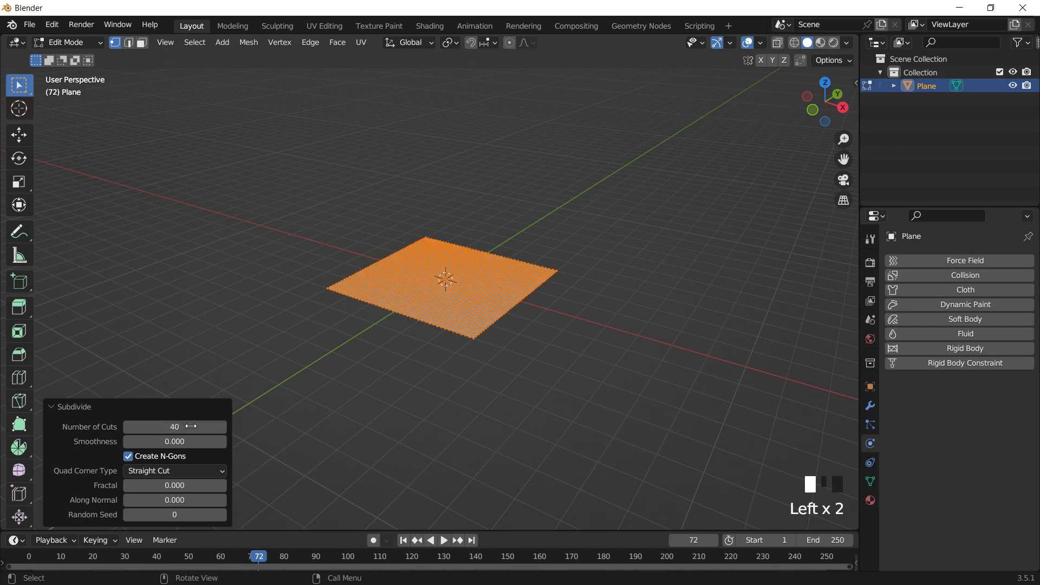
scroll(274, 371, up, 5)
key(Tab)
Select all the outer boundary edges of the plane in edge select mode.
shift+middle_drag(597, 288, 582, 244)
scroll(557, 242, down, 4)
scroll(513, 250, up, 4)
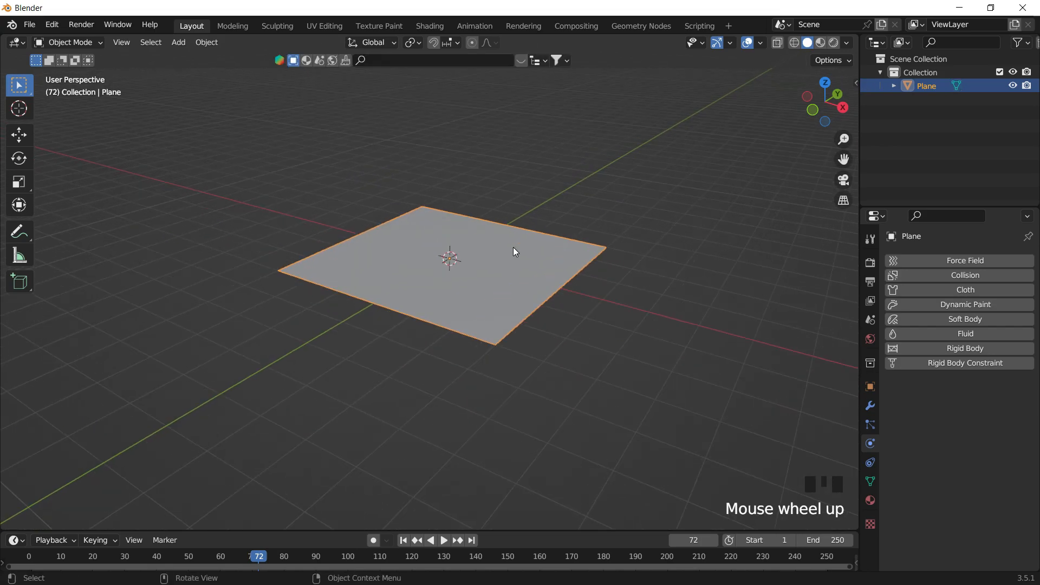
key(Tab)
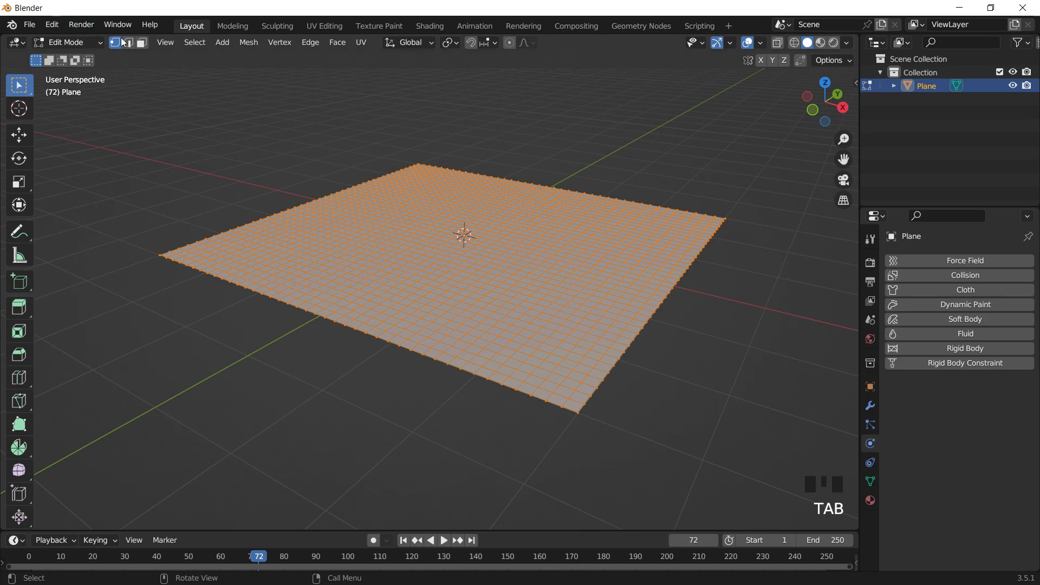
click(355, 183)
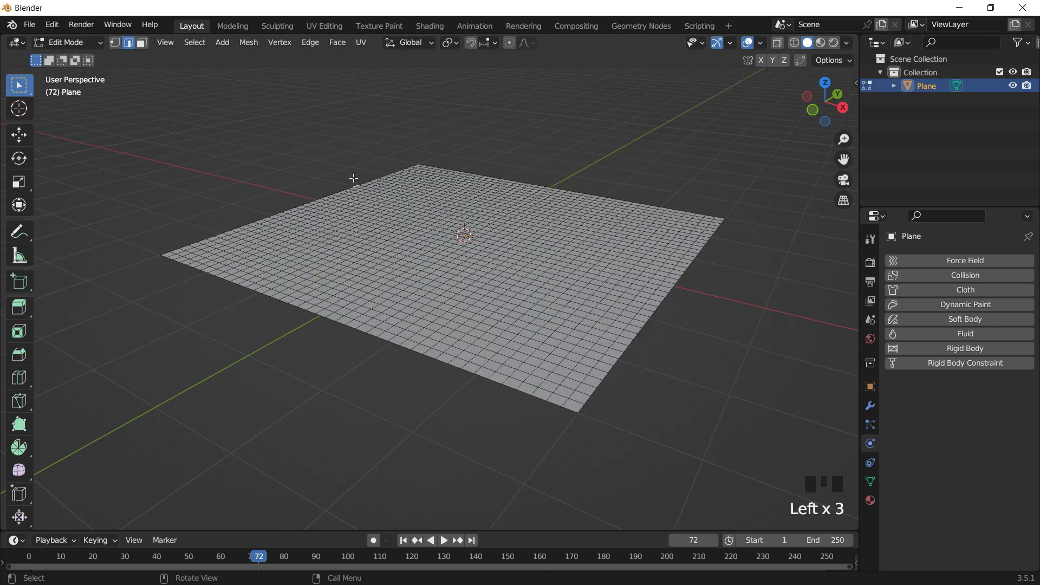
alt+shift+click(663, 373)
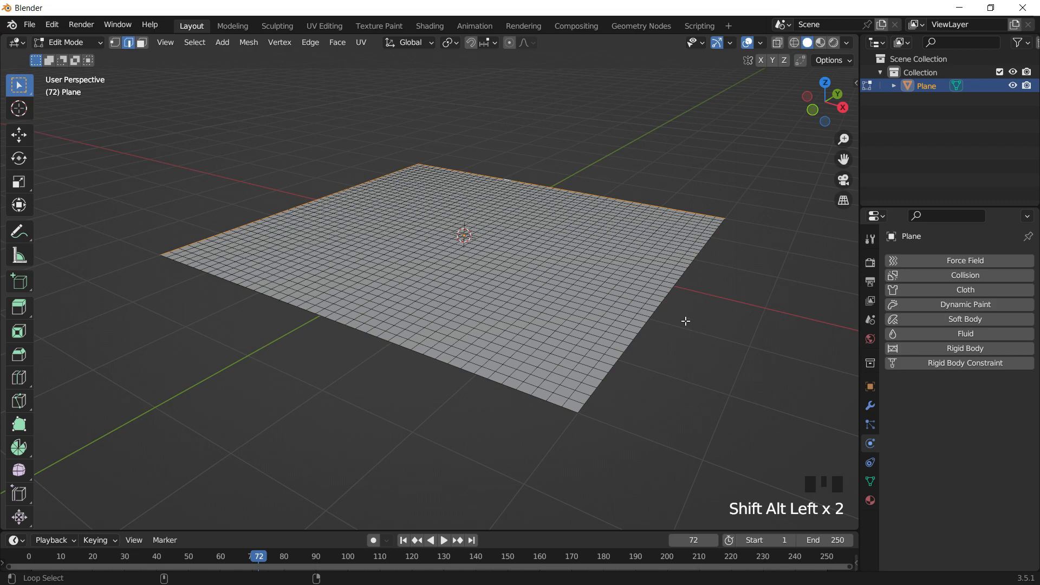
scroll(466, 268, down, 1)
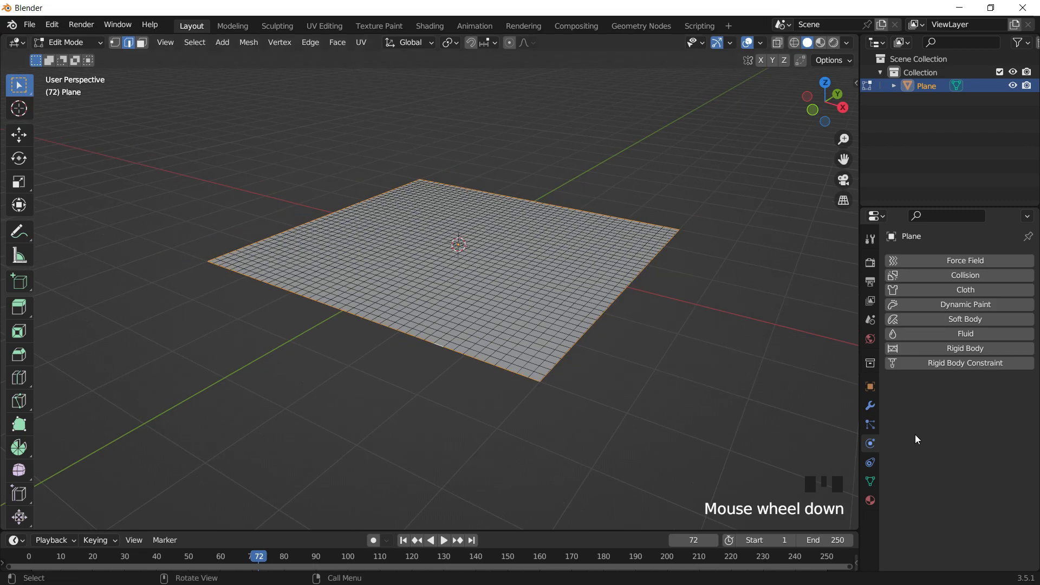
Create a vertex group from the plane's selected boundary edges and return to Object Mode.
click(870, 481)
click(1022, 303)
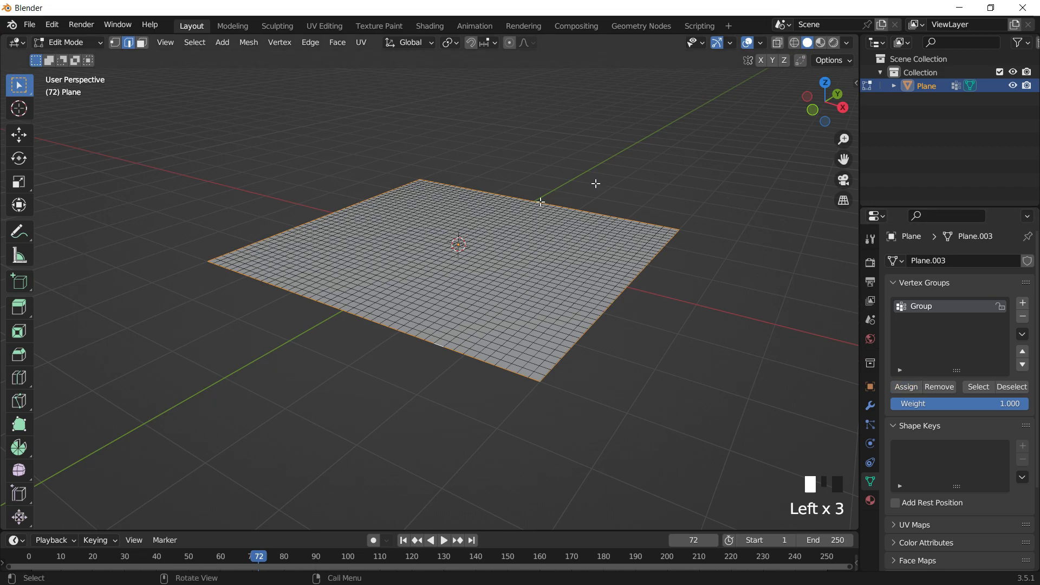
key(Tab)
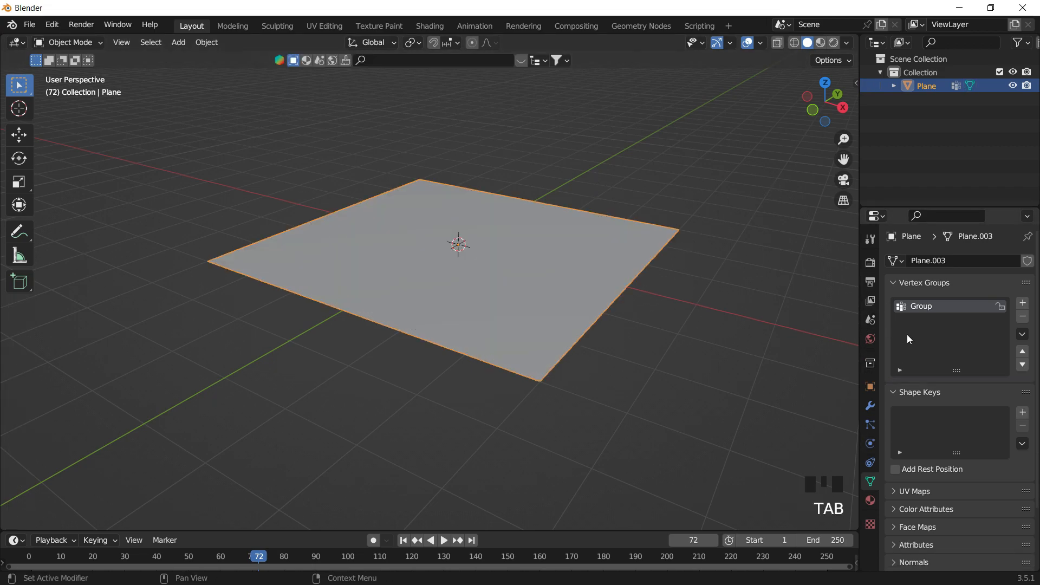
Add Cloth physics to the plane and set the new boundary vertex group as its Pin Group.
click(871, 436)
click(872, 435)
click(954, 290)
scroll(920, 450, down, 20)
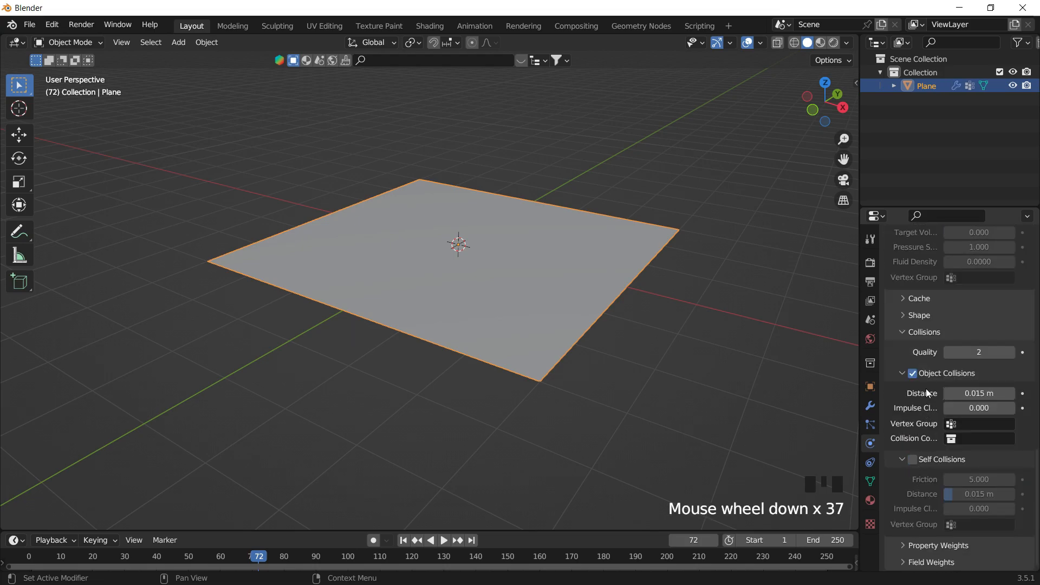
scroll(915, 374, up, 2)
click(903, 357)
click(970, 379)
click(969, 399)
Play the simulation, including from the first frame, to check how the pinned cloth behaves.
key(space)
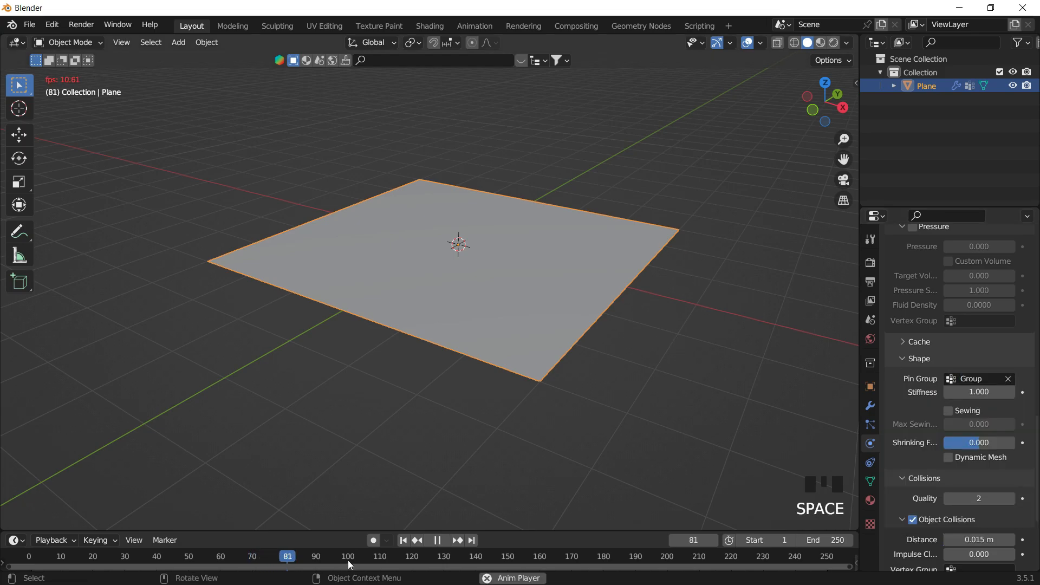
key(space)
key(shift+Left)
key(space)
key(space)
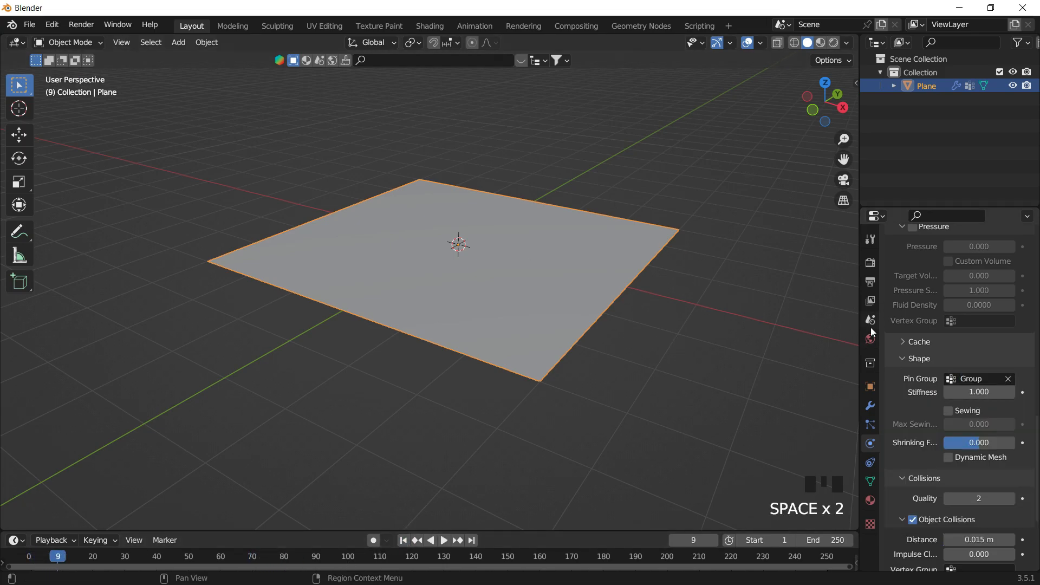
Enable gravity for the scene and play the simulation to check how the pinned cloth sags.
click(869, 322)
click(904, 353)
key(space)
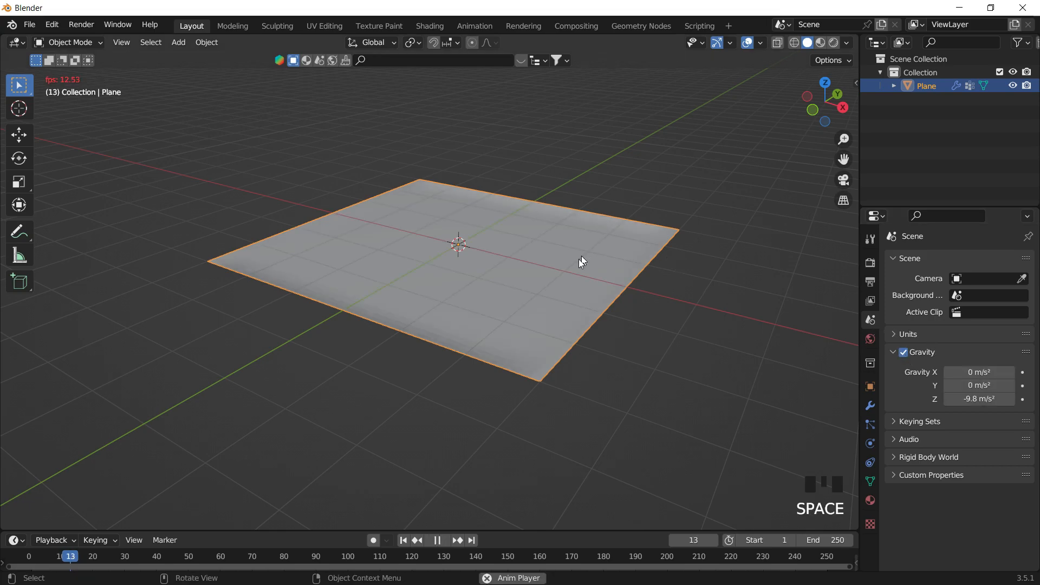
middle_drag(538, 308, 492, 185)
middle_drag(480, 232, 498, 360)
key(space)
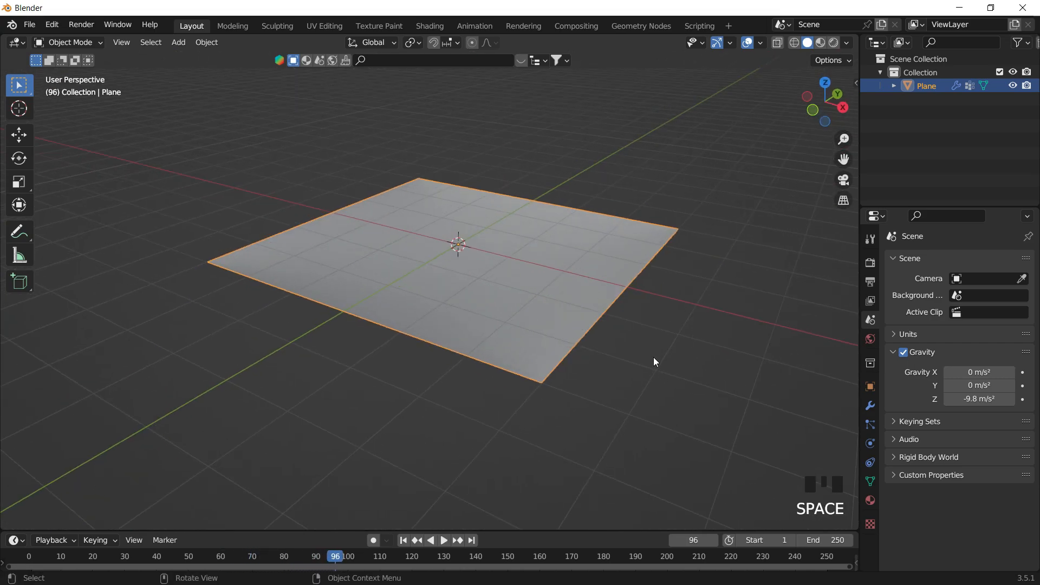
Extrude the plane's boundary edges and raise them about 1 m along Z to form slanted side walls.
middle_drag(653, 356, 639, 345)
key(Tab)
mouse_move(713, 309)
middle_down()
mouse_move(715, 334)
mouse_move(723, 323)
middle_up()
key(e)
key(z)
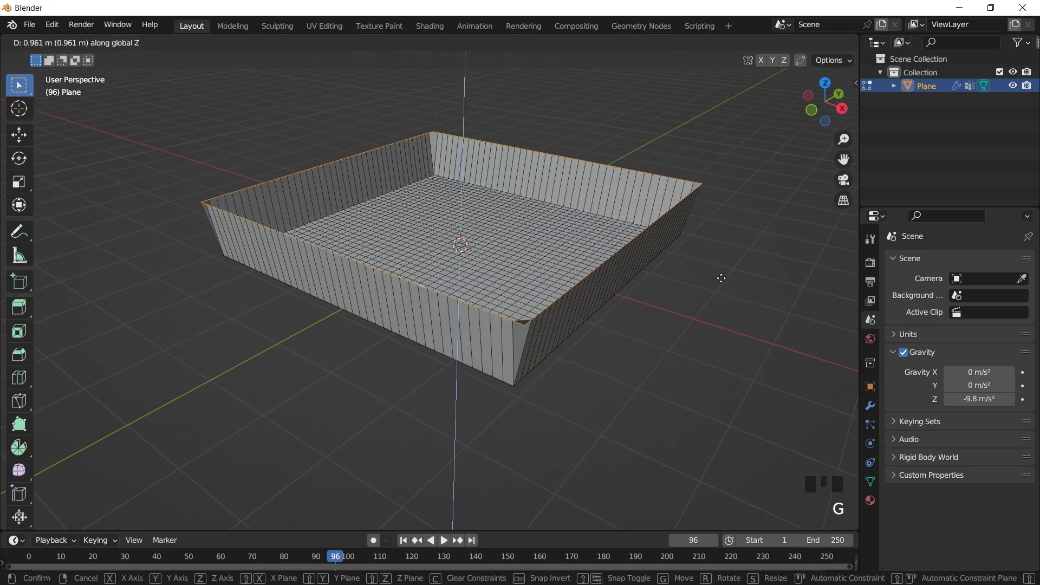
click(723, 289)
middle_drag(598, 333, 546, 265)
key(Tab)
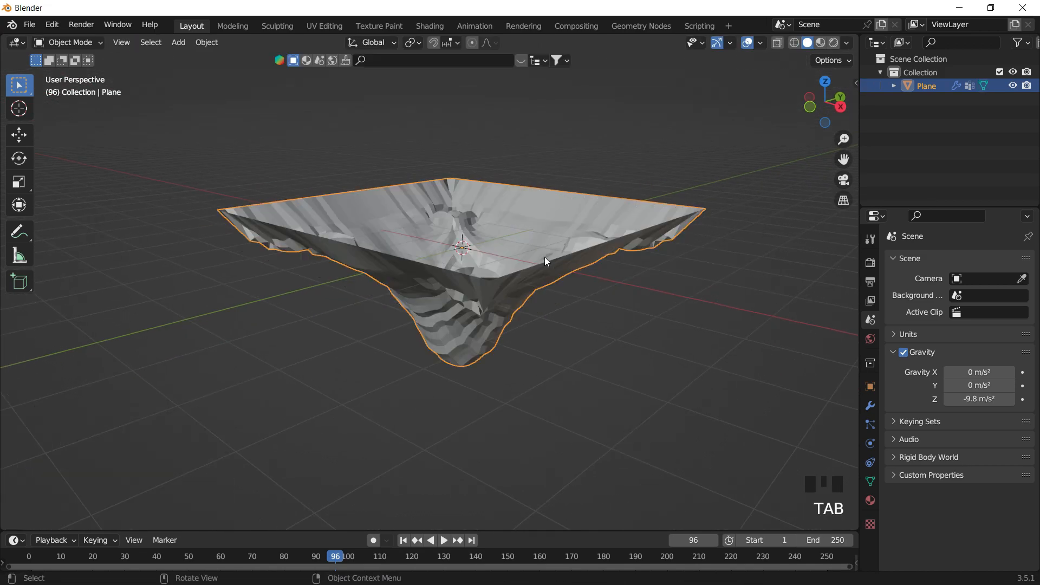
Replay the simulation from the first frame and examine how the walled cloth deforms.
click(403, 541)
key(space)
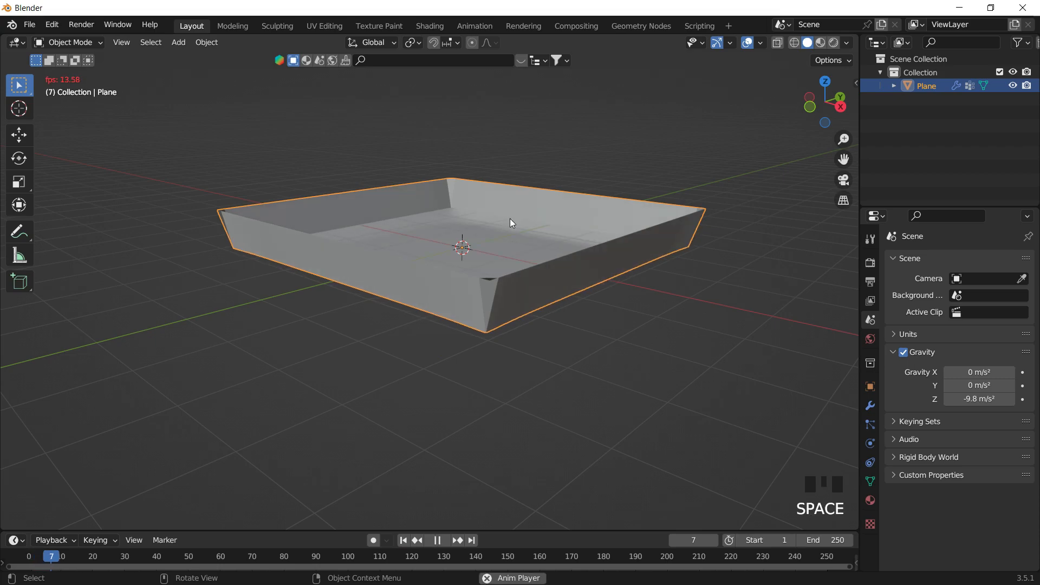
middle_drag(549, 295, 653, 148)
key(space)
Add a cube at the origin and move it up 1.418 m along Z above the cloth.
click(513, 205)
key(shift+a)
mouse_move(653, 149)
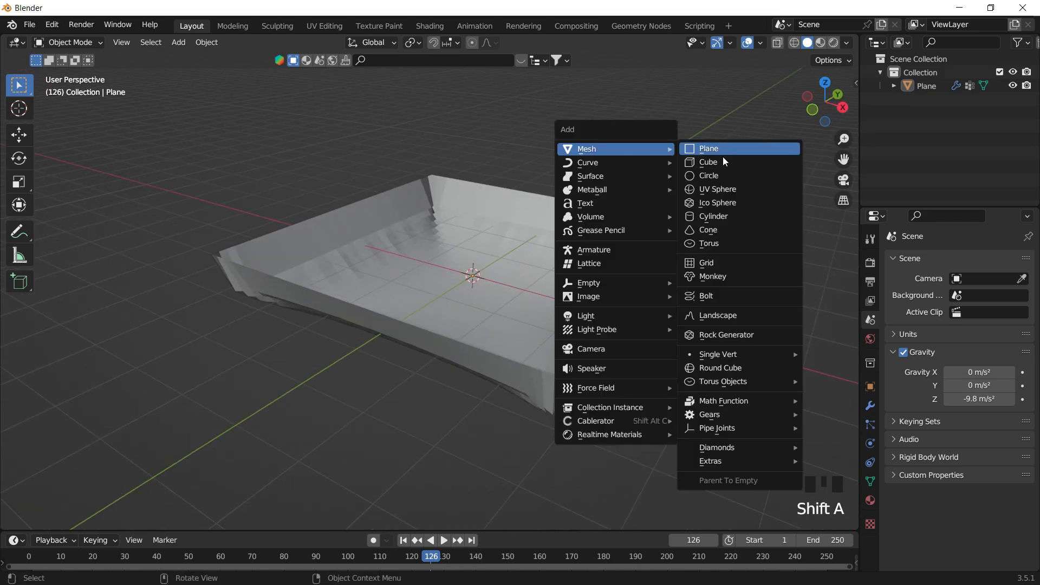
click(723, 157)
key(g)
key(z)
click(701, 132)
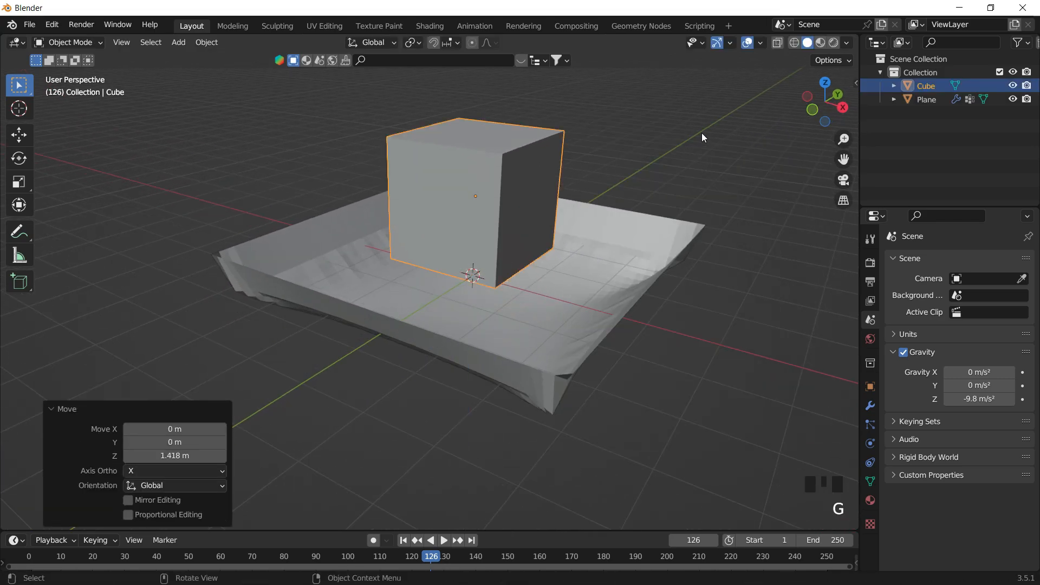
Scale the cube by 0.465 and give it Cloth and Collision physics with the timeline at the first frame.
key(s)
click(575, 164)
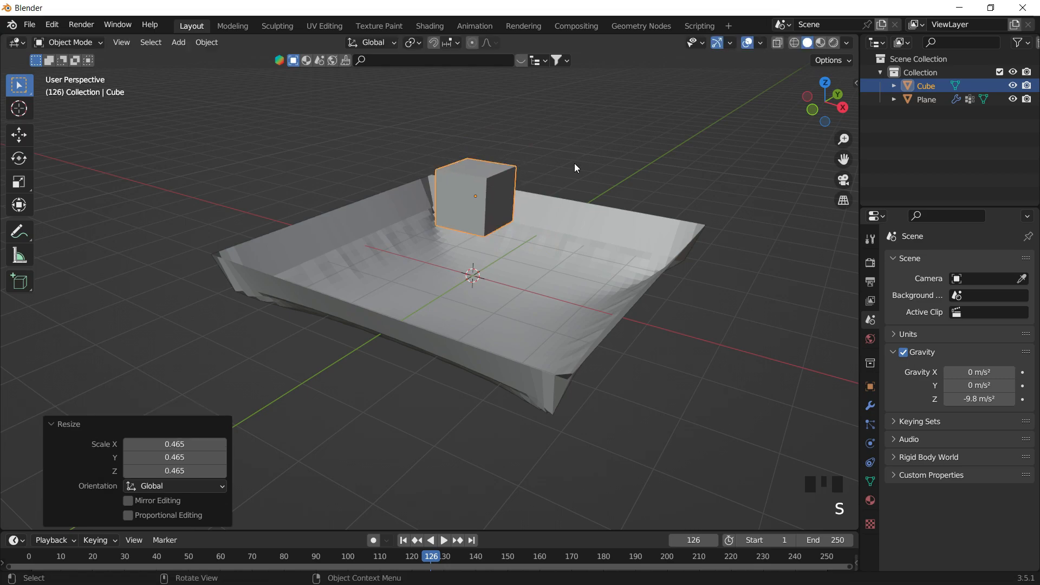
click(869, 406)
click(869, 425)
click(869, 462)
click(870, 443)
click(930, 291)
click(404, 541)
click(536, 316)
click(970, 276)
click(475, 213)
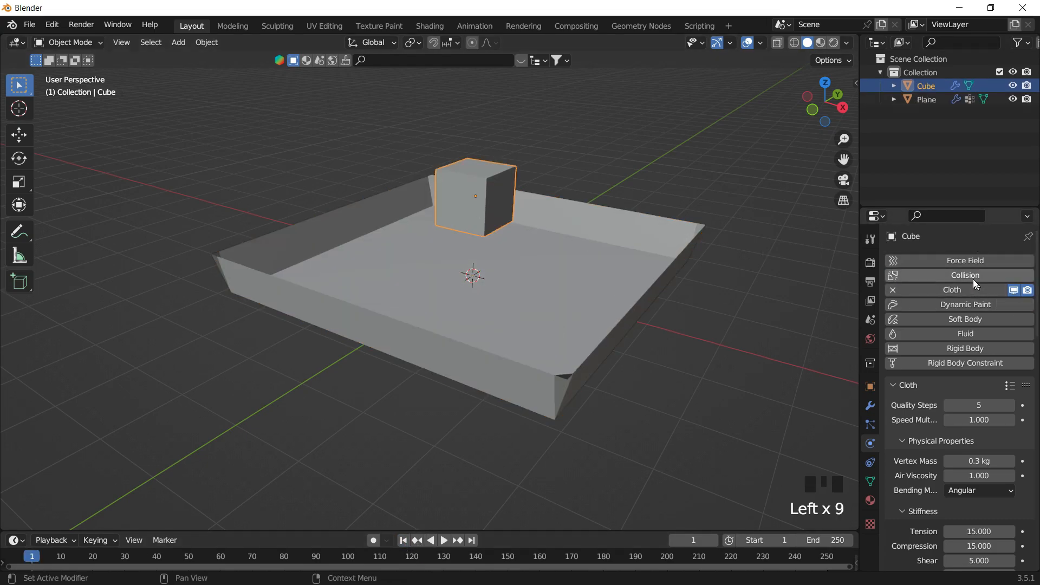
Play the simulation to examine how the cube lands on the pinned cloth, and return to the first frame.
key(space)
middle_drag(557, 248, 528, 276)
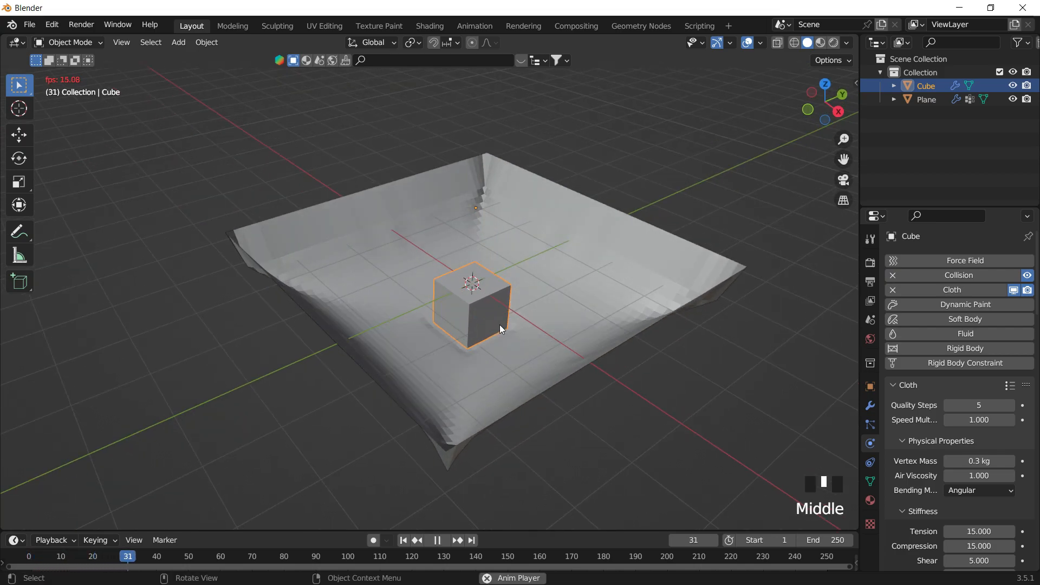
key(space)
shift+middle_drag(499, 371, 450, 516)
click(406, 540)
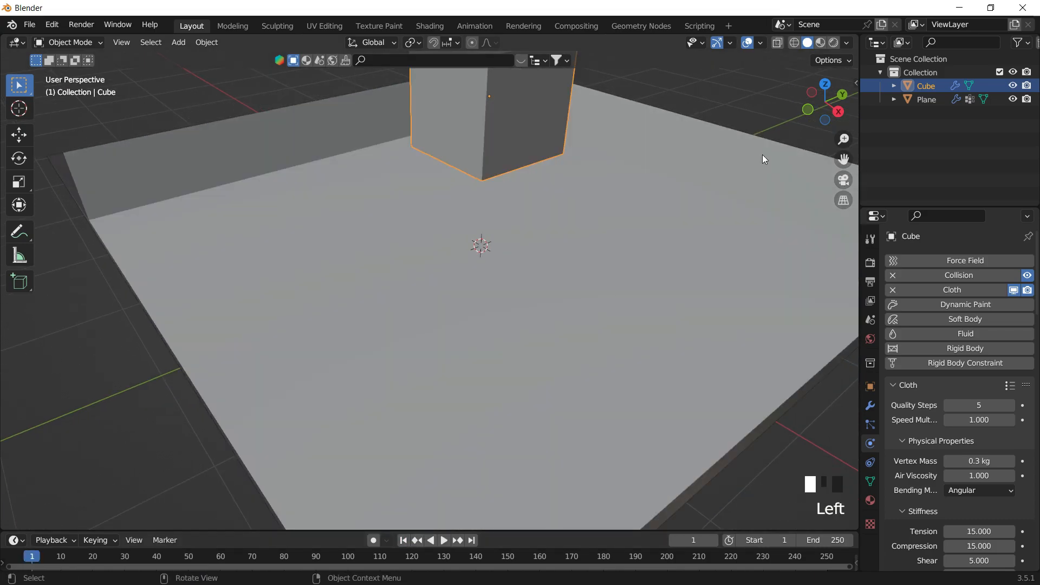
In the right orthographic view, shift the cube off-centre above the tray and rotate it 23.9°.
click(838, 112)
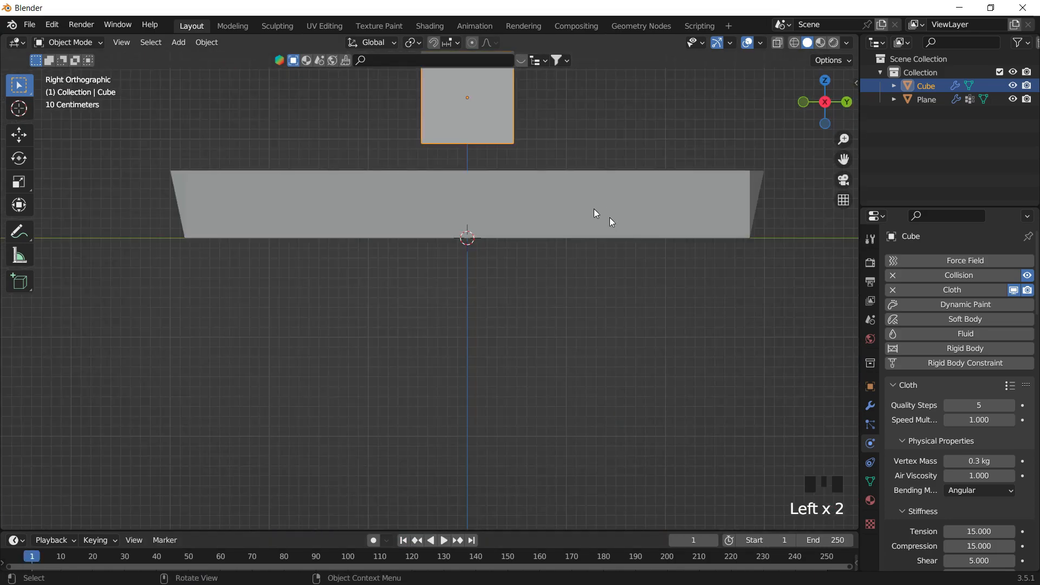
key(g)
click(444, 222)
key(r)
click(466, 274)
Play the simulation and examine how the tilted cube drops and settles on the cloth.
middle_drag(466, 275, 493, 333)
scroll(493, 334, down, 2)
key(space)
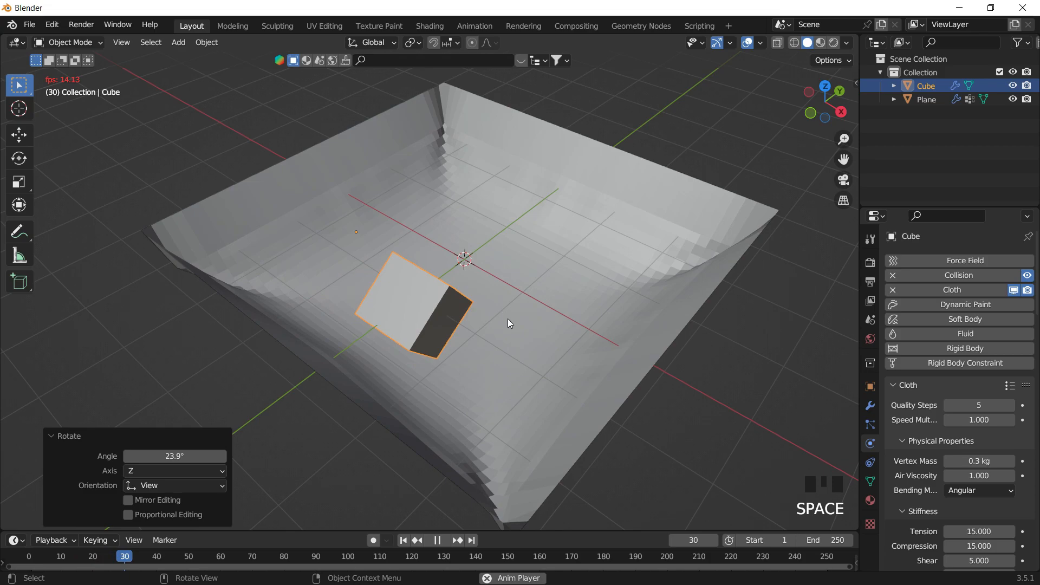
middle_drag(511, 309, 495, 285)
key(space)
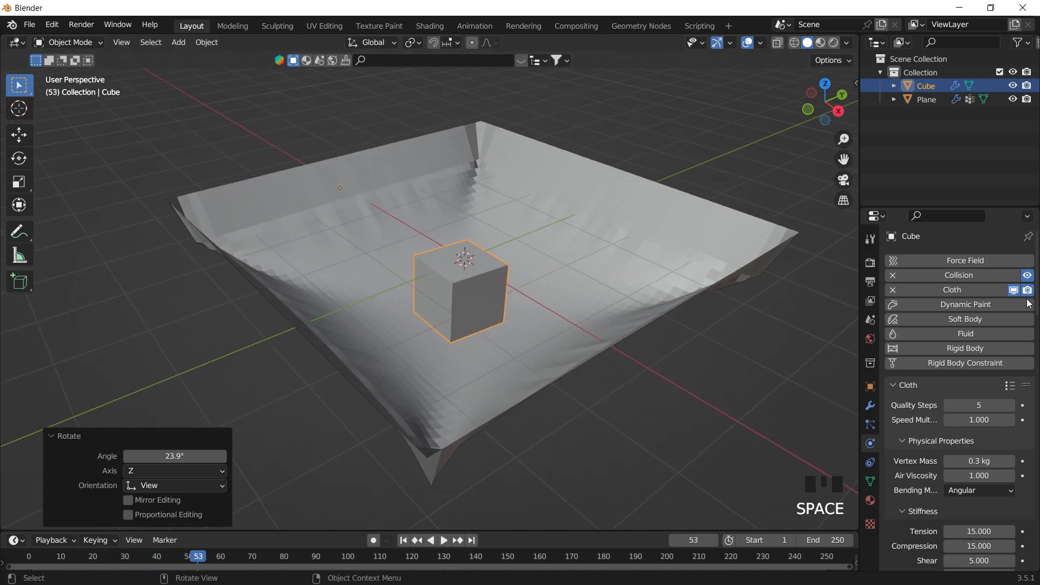
Set the cube's cloth vertex mass to 2 kg and replay the simulation from the first frame.
scroll(986, 442, down, 2)
click(979, 417)
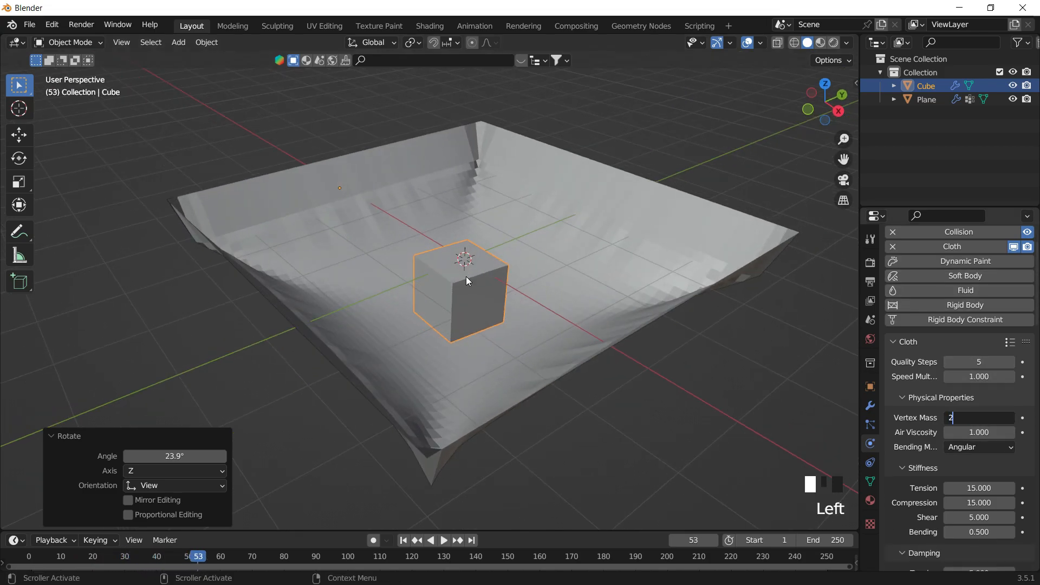
text(2)
click(466, 276)
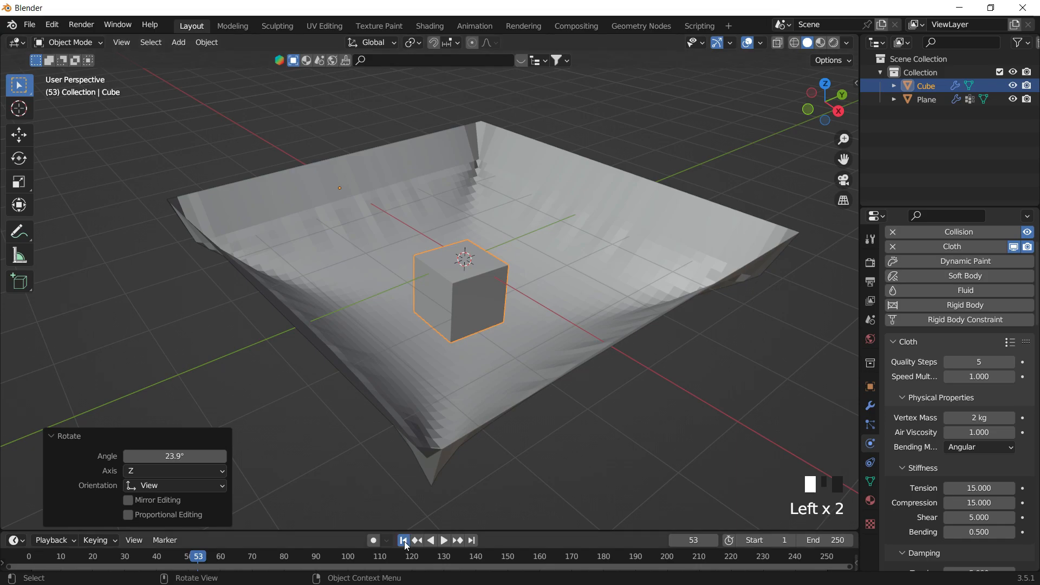
click(404, 540)
key(space)
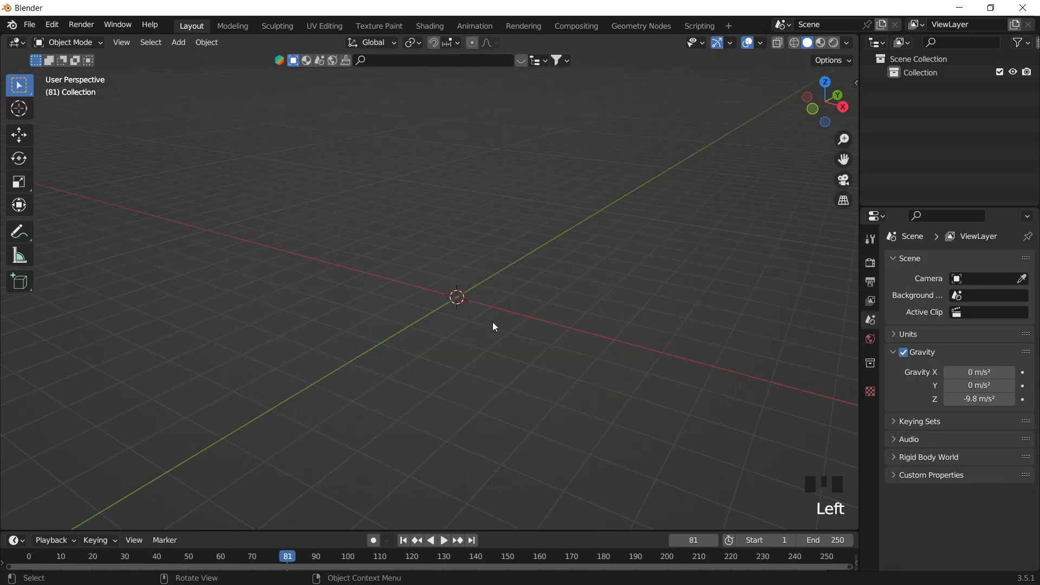
Add a mesh plane at the origin of the empty scene and scale it by 2.
shift+middle_drag(492, 322, 447, 315)
scroll(496, 325, up, 2)
scroll(458, 314, down, 1)
key(shift+a)
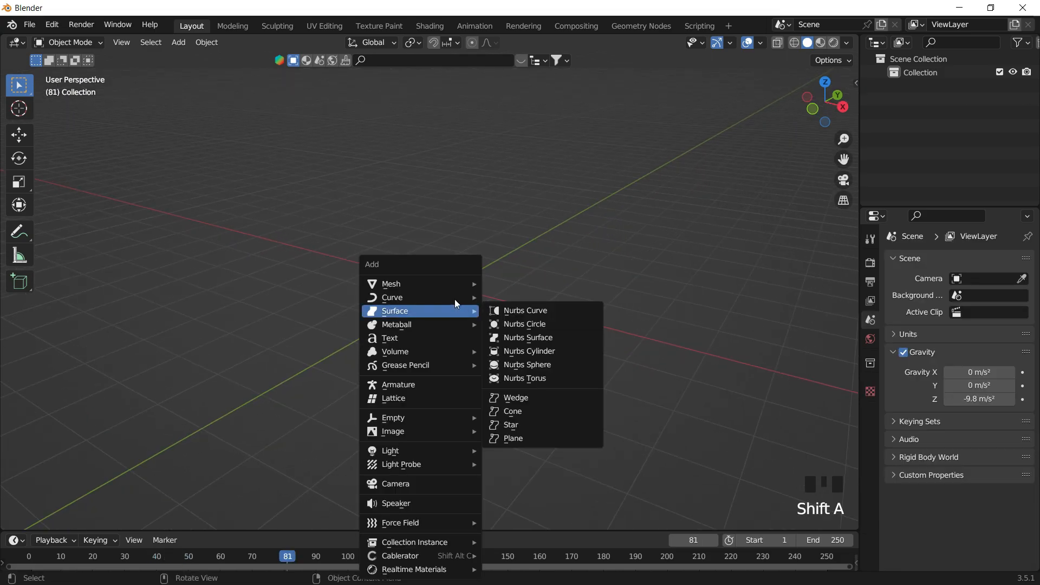
mouse_move(395, 281)
click(515, 285)
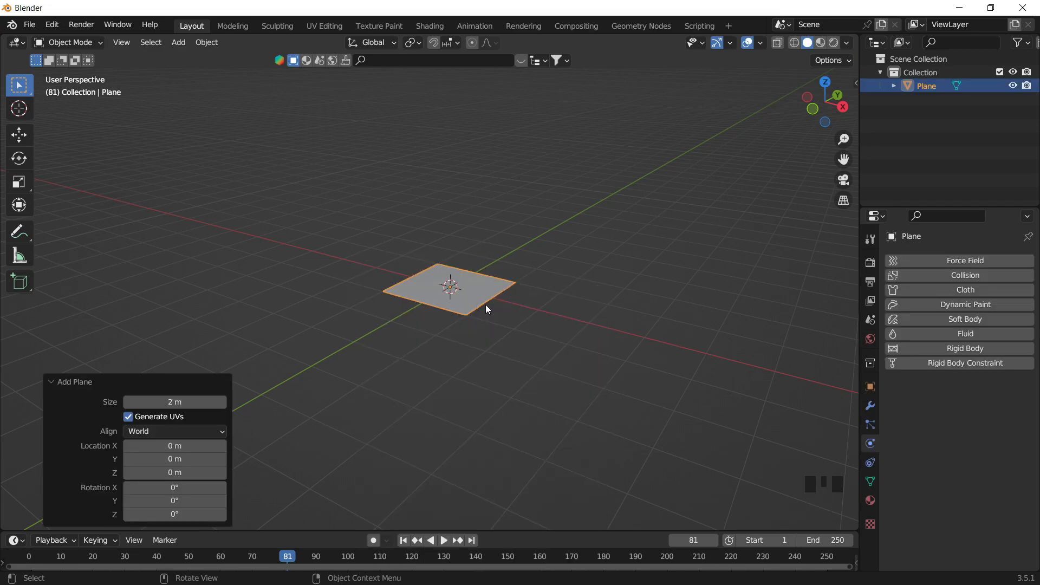
key(s)
key(2)
key(Return)
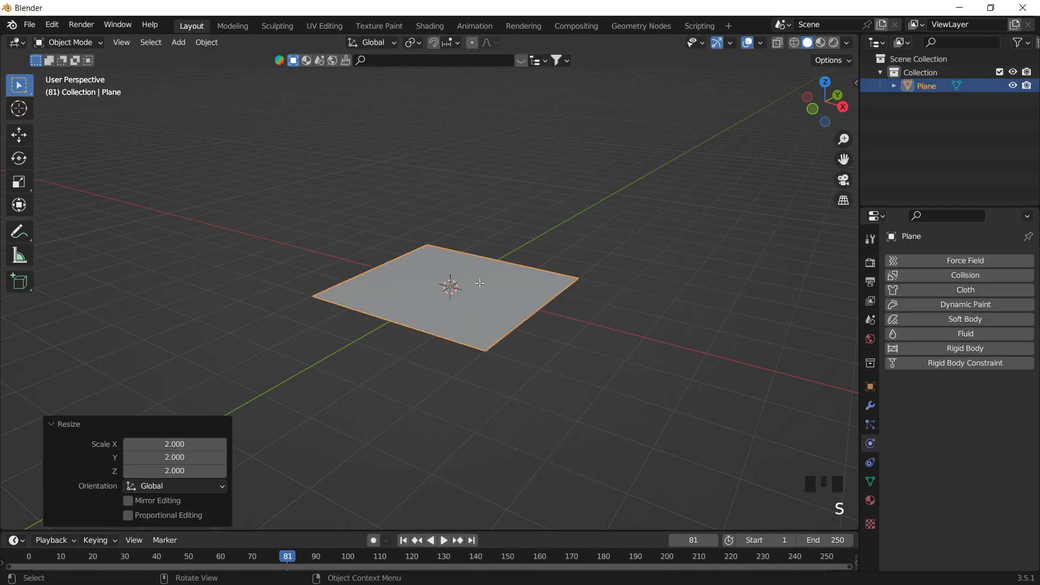
Rotate the plane 90° about the Y axis so it stands upright.
key(Tab)
key(Tab)
text(r)
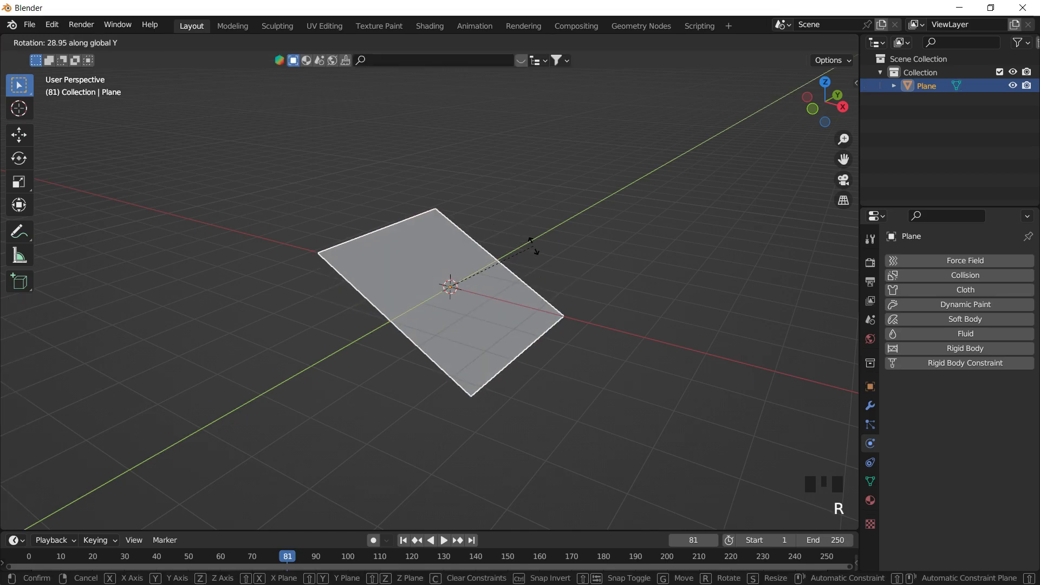
text(90)
key(Return)
Add 65 vertical loop cuts across the upright plane in Edit Mode.
middle_drag(532, 246, 473, 225)
scroll(503, 231, up, 2)
key(Tab)
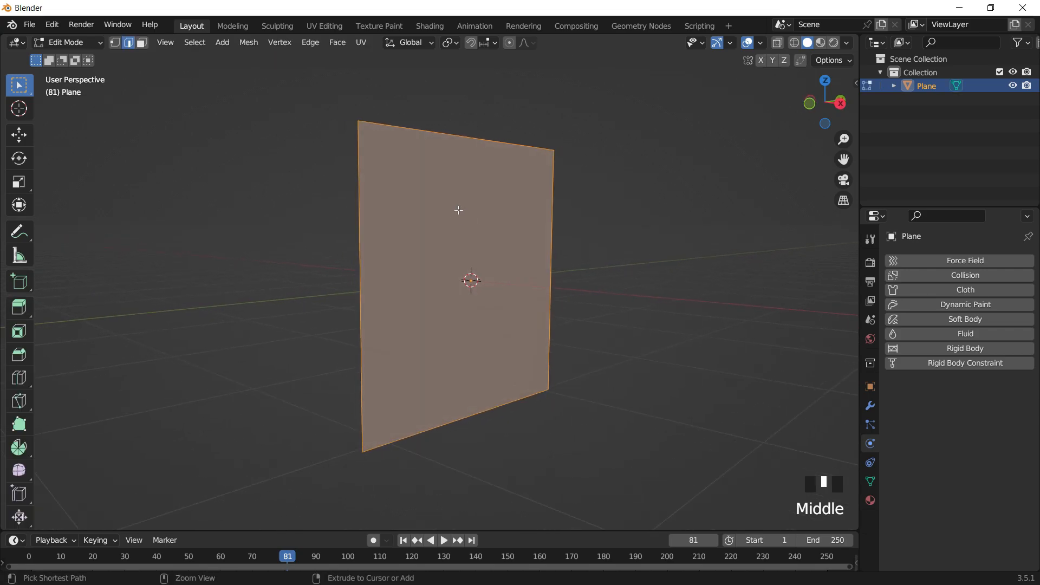
key(ctrl+r)
scroll(470, 141, up, 12)
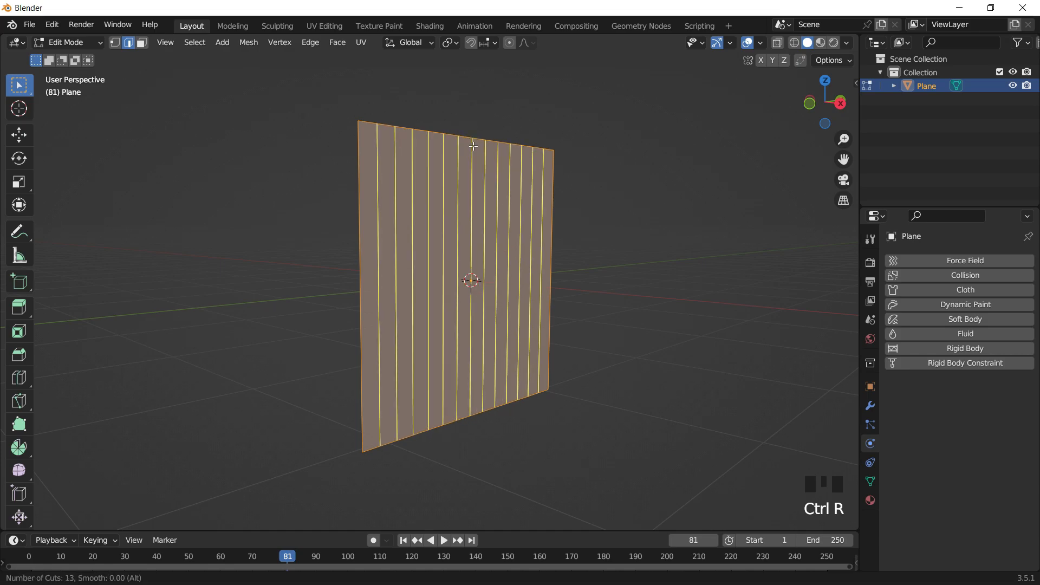
scroll(471, 143, up, 20)
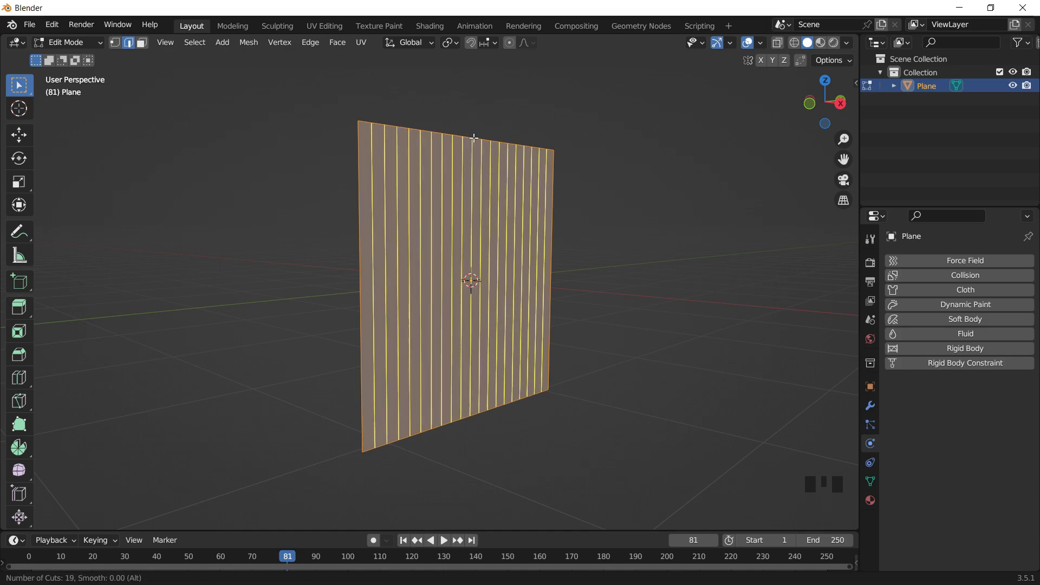
scroll(474, 141, up, 17)
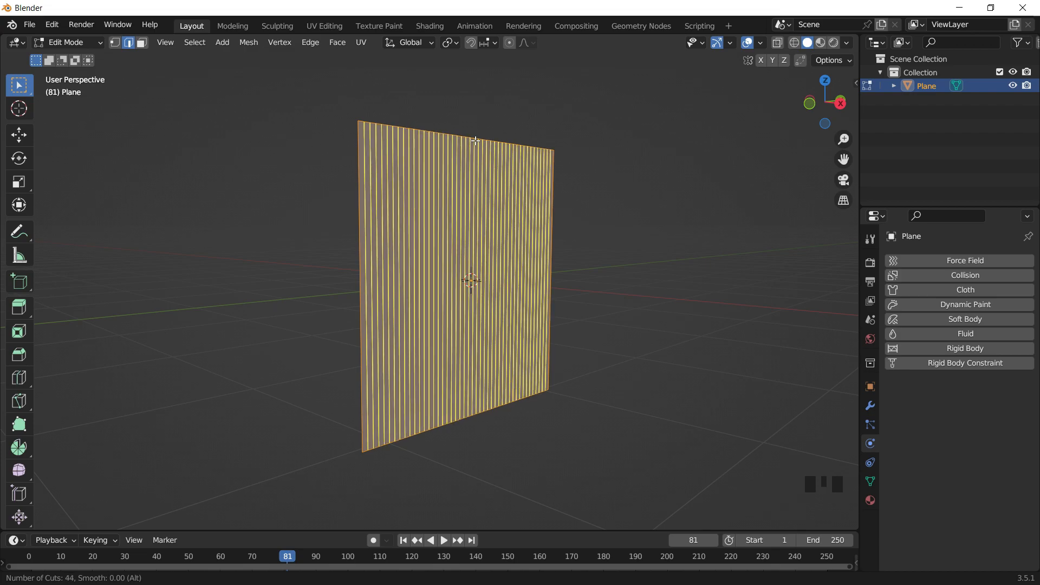
scroll(475, 140, up, 10)
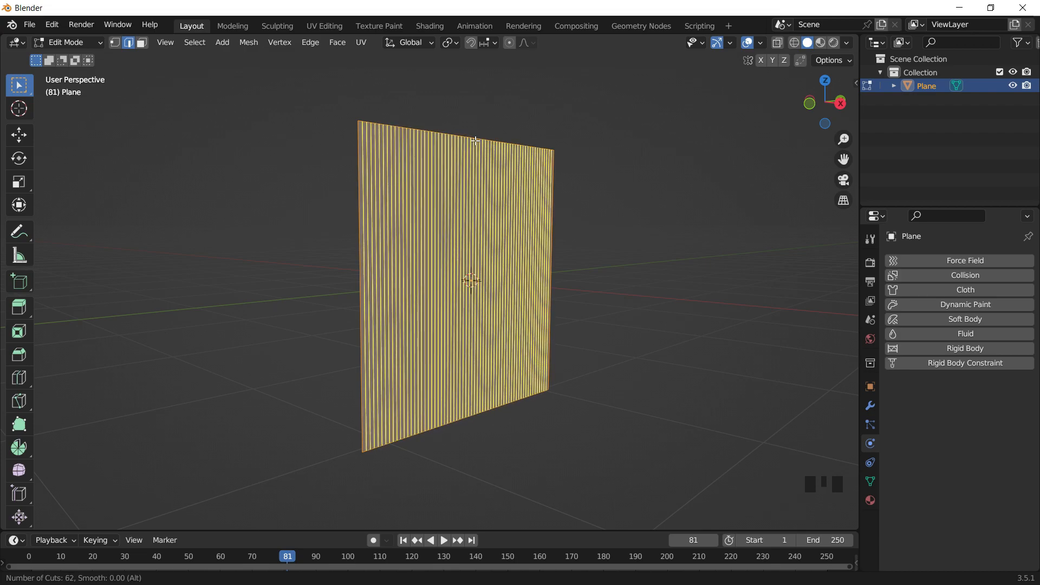
scroll(475, 141, down, 1)
click(475, 141)
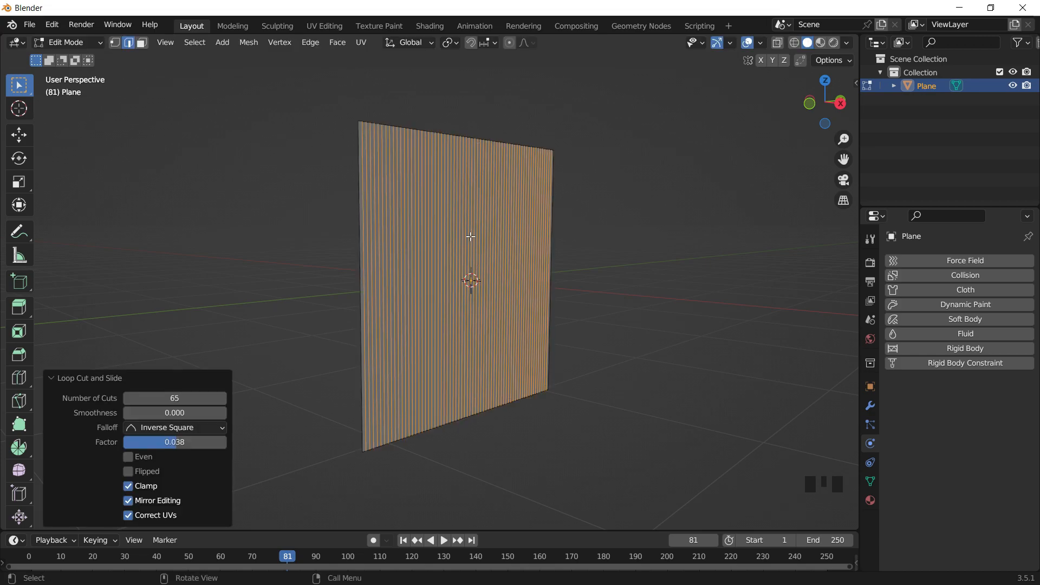
Add a dense set of horizontal loop cuts to the plane so it forms an even grid.
key(ctrl+r)
scroll(470, 236, up, 2)
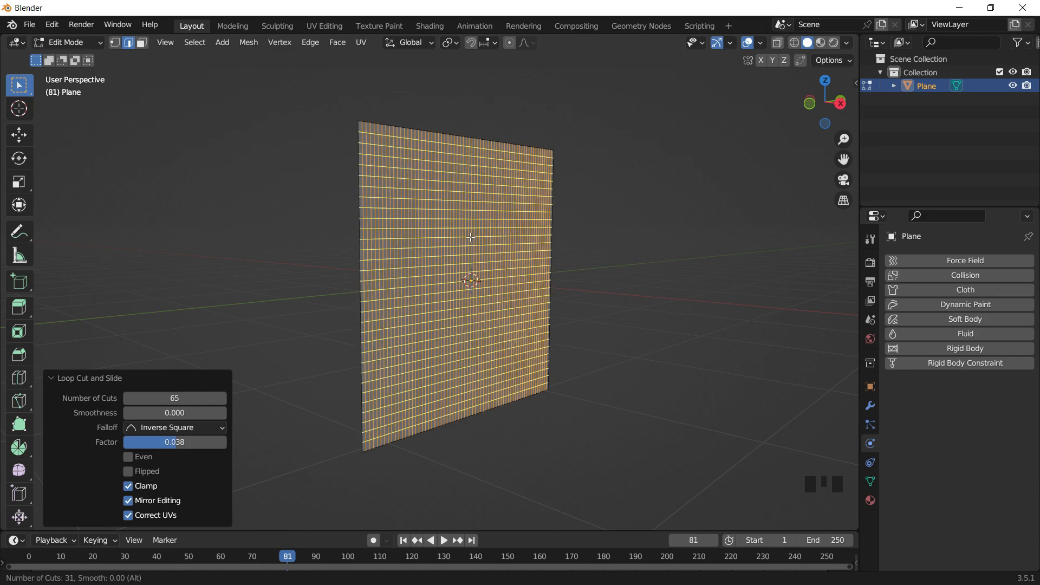
scroll(470, 237, up, 9)
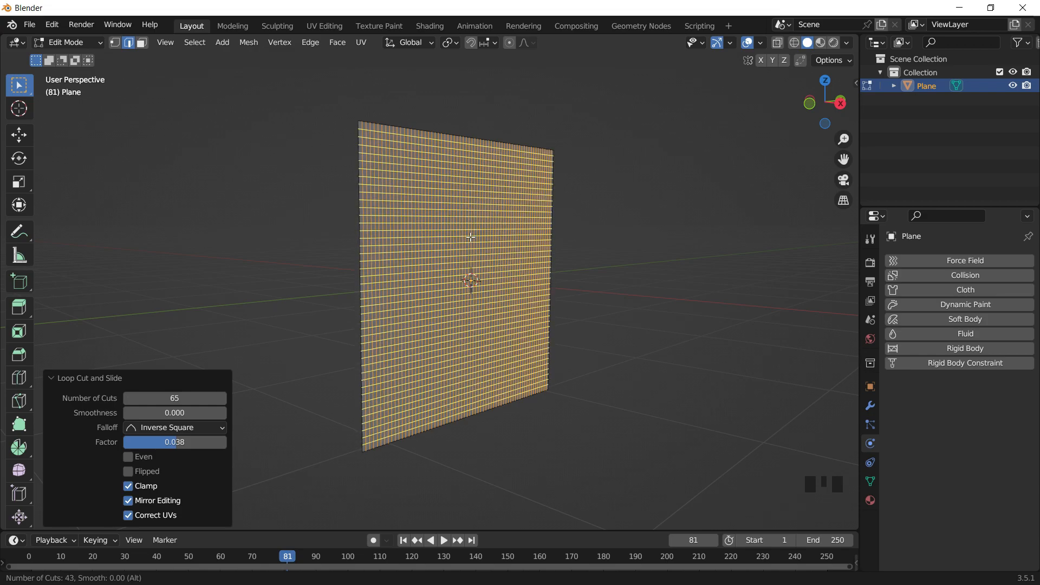
scroll(470, 237, up, 7)
double_click(470, 236)
Select the plane's top edge loop and assign it to a new vertex group named CORNIZA.
click(587, 213)
middle_drag(587, 225, 436, 178)
scroll(435, 178, up, 3)
shift+middle_drag(449, 222, 450, 279)
alt+click(248, 197)
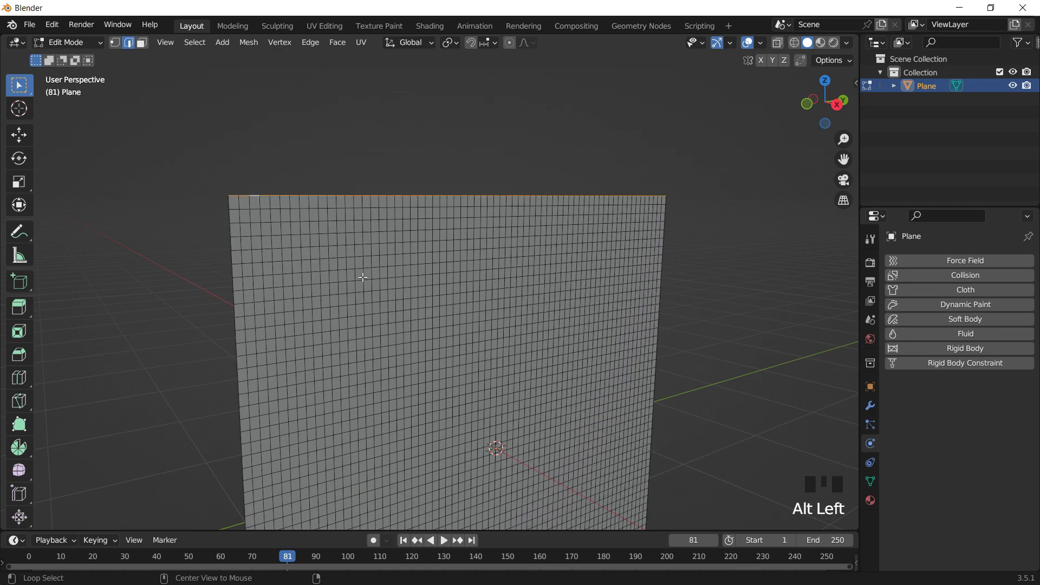
shift+middle_drag(434, 119, 375, 108)
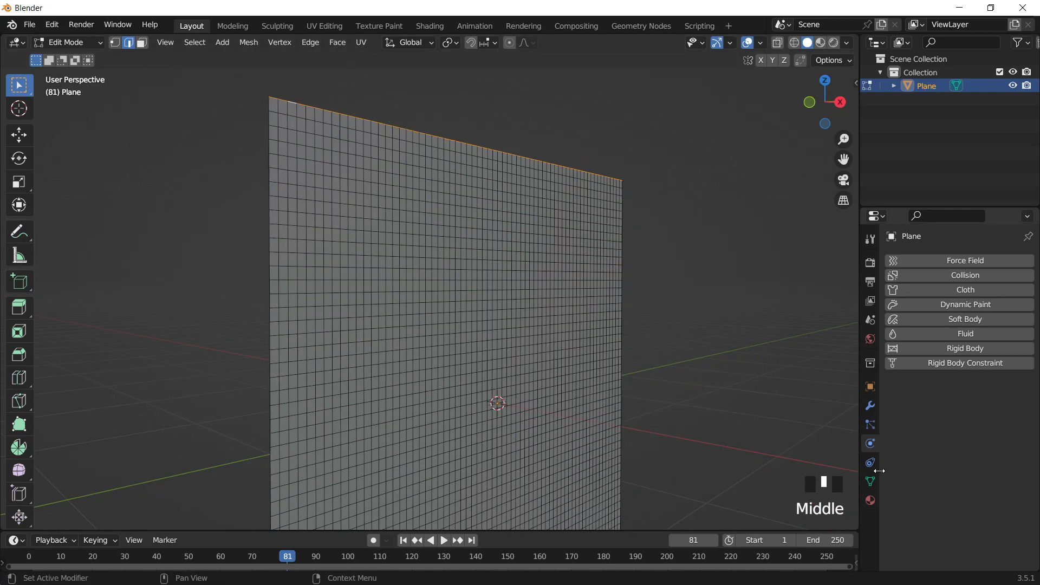
click(870, 481)
click(1023, 302)
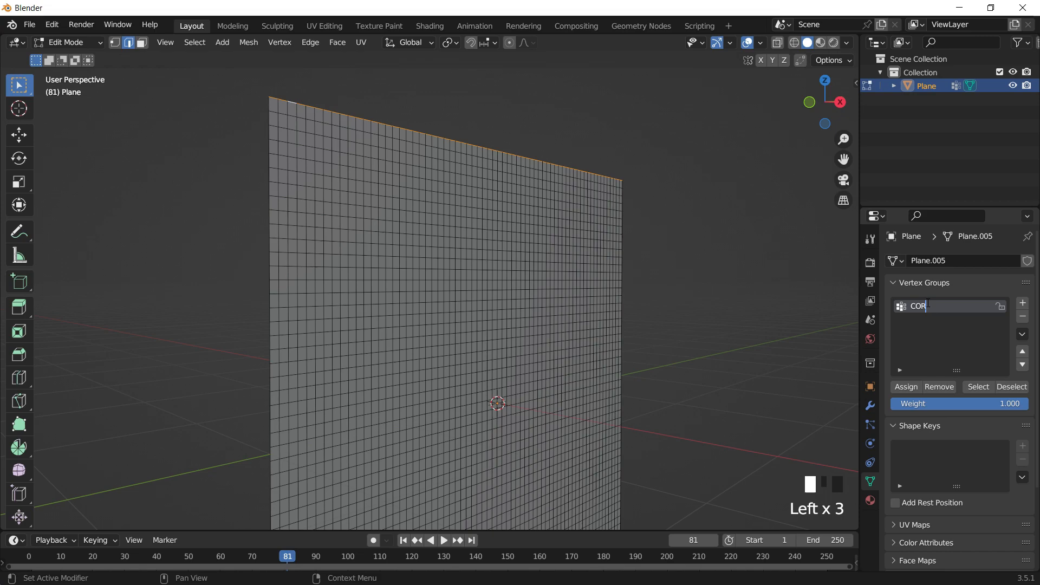
click(905, 387)
Return to Object Mode and add the shape keys Basis and Key 1 to the plane.
scroll(520, 309, down, 2)
shift+middle_drag(542, 319, 531, 271)
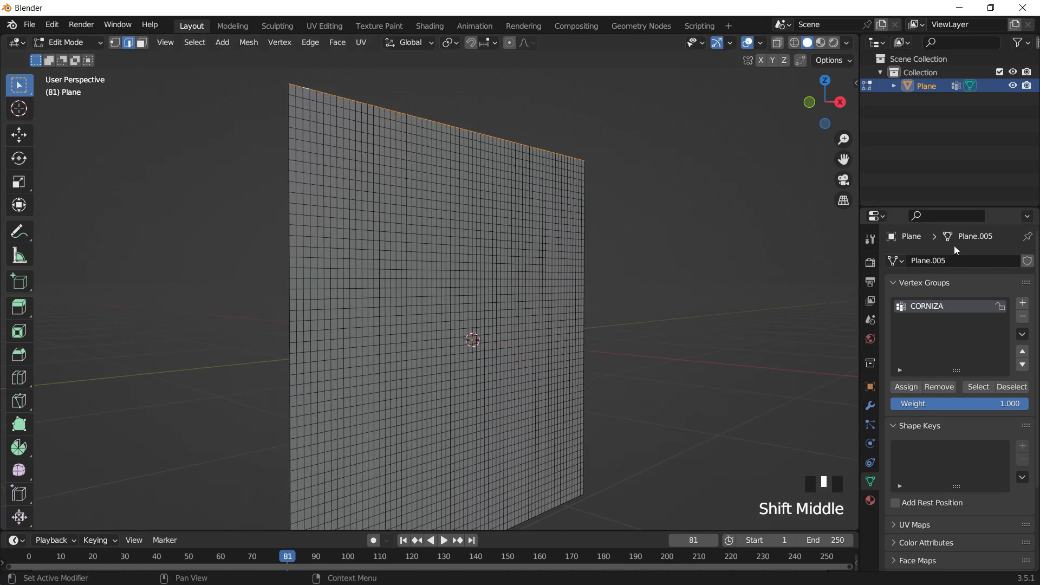
key(Tab)
shift+middle_drag(642, 287, 701, 314)
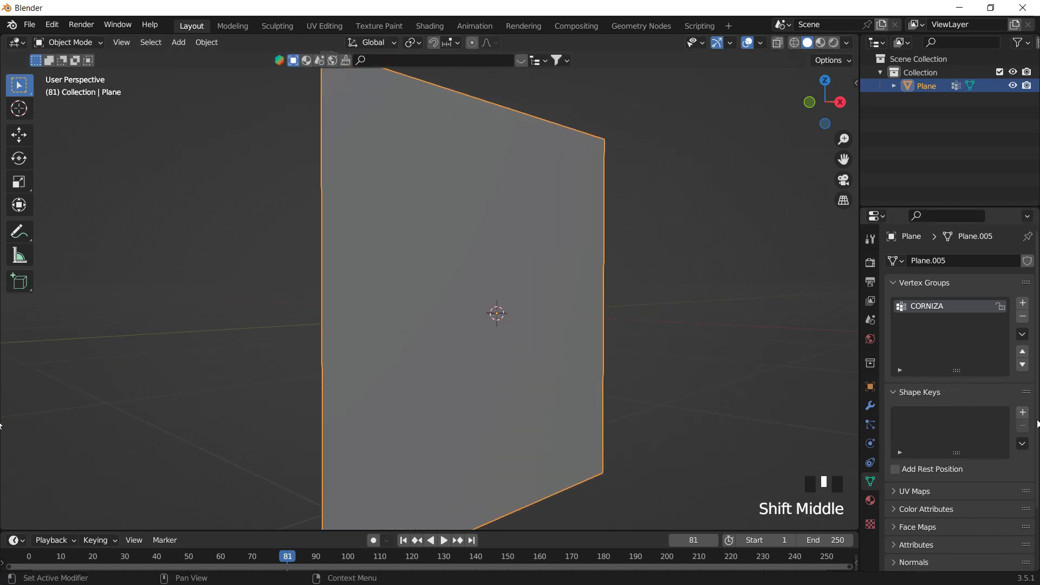
click(1022, 413)
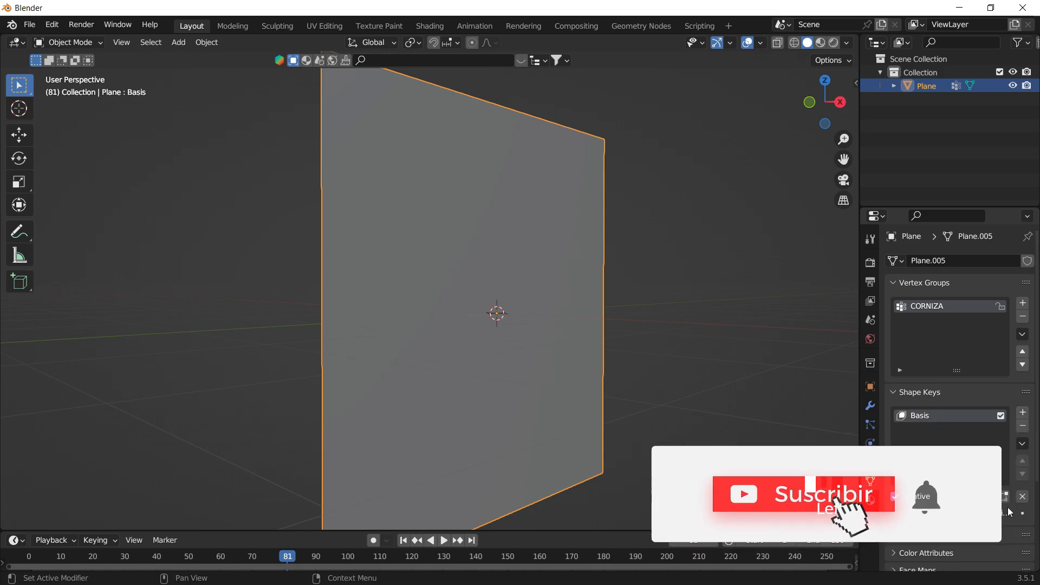
scroll(1023, 410, down, 1)
click(1022, 391)
scroll(596, 316, down, 2)
shift+middle_drag(606, 330, 610, 334)
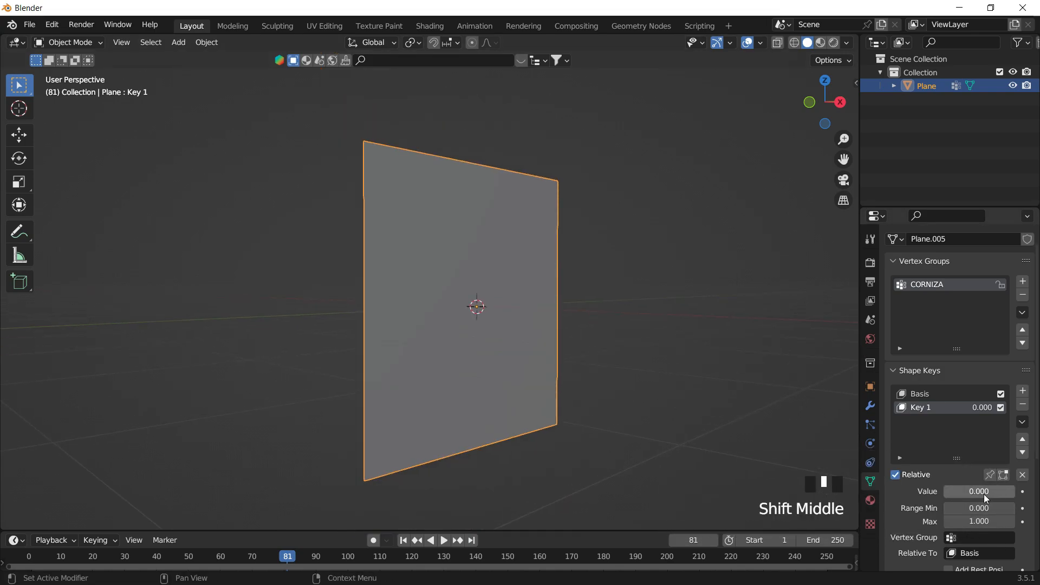
Edit shape key Key 1 by scaling the plane's top edge loop to 0.584, and return to Object Mode.
middle_drag(632, 246, 557, 220)
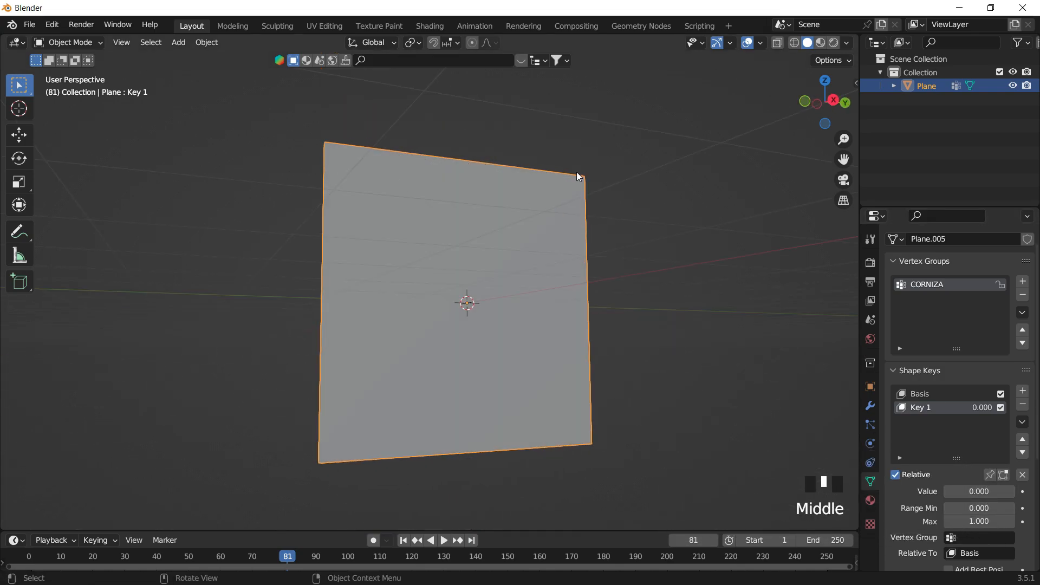
middle_drag(593, 282, 641, 299)
key(Tab)
shift+middle_drag(668, 184, 712, 228)
key(s)
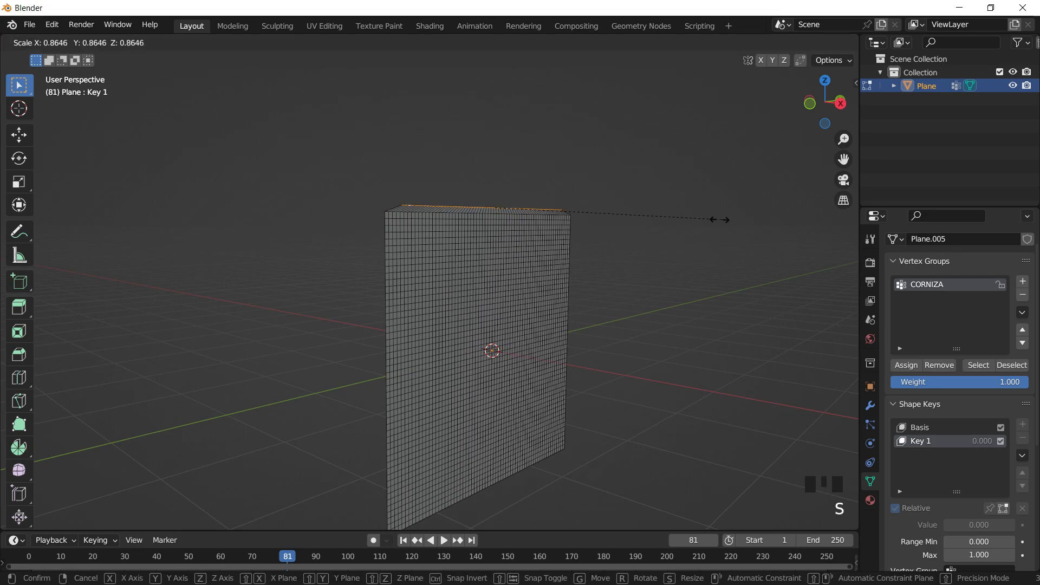
click(648, 219)
middle_drag(648, 219, 250, 142)
middle_drag(614, 214, 590, 173)
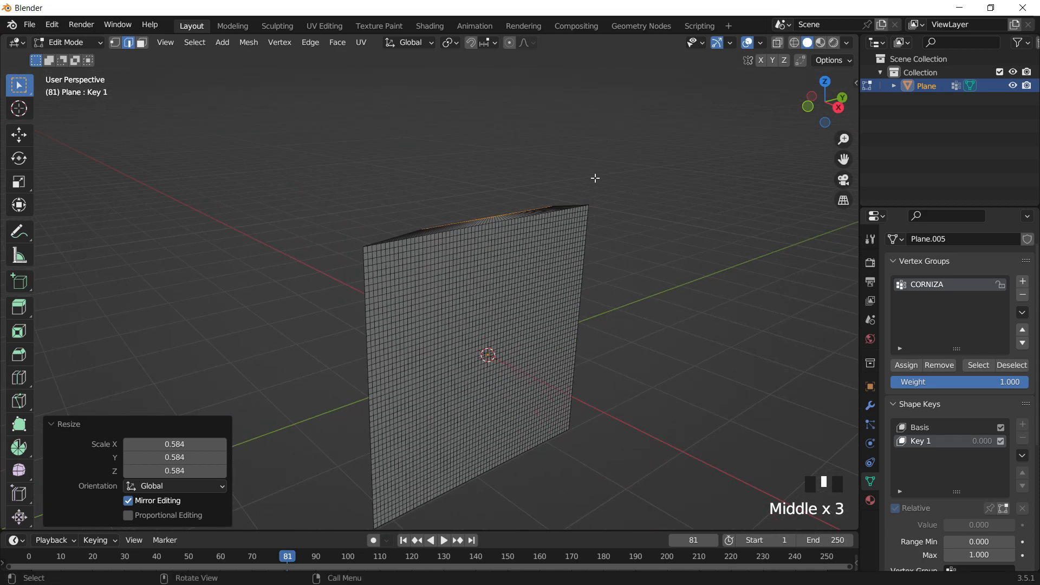
shift+middle_drag(644, 256, 564, 255)
key(Tab)
Preview shape key Key 1 by raising its value to 1.000, and set it back to 0.000.
shift+middle_drag(625, 357, 563, 269)
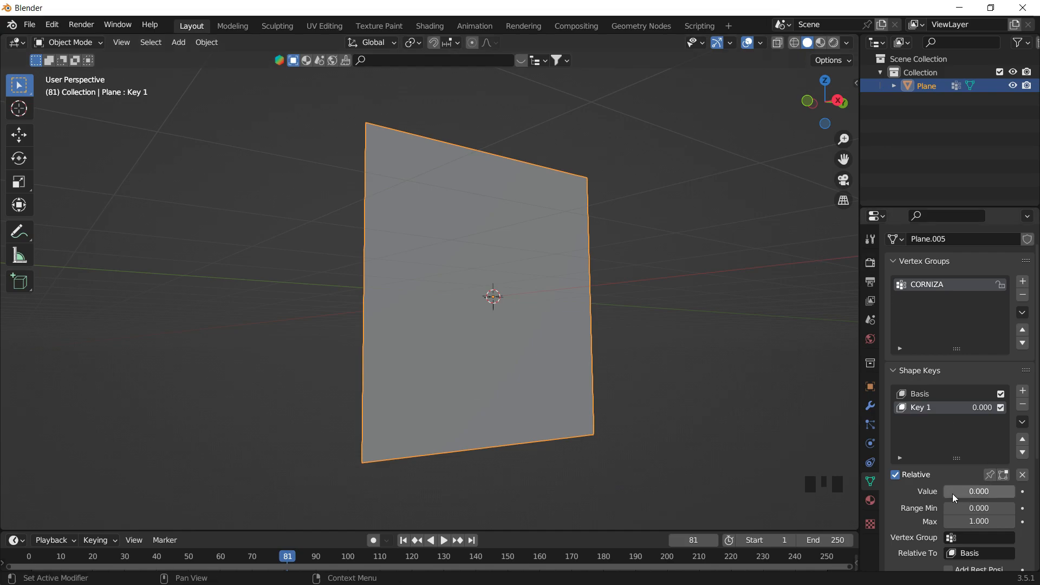
drag(958, 491, 992, 491)
middle_drag(555, 266, 391, 116)
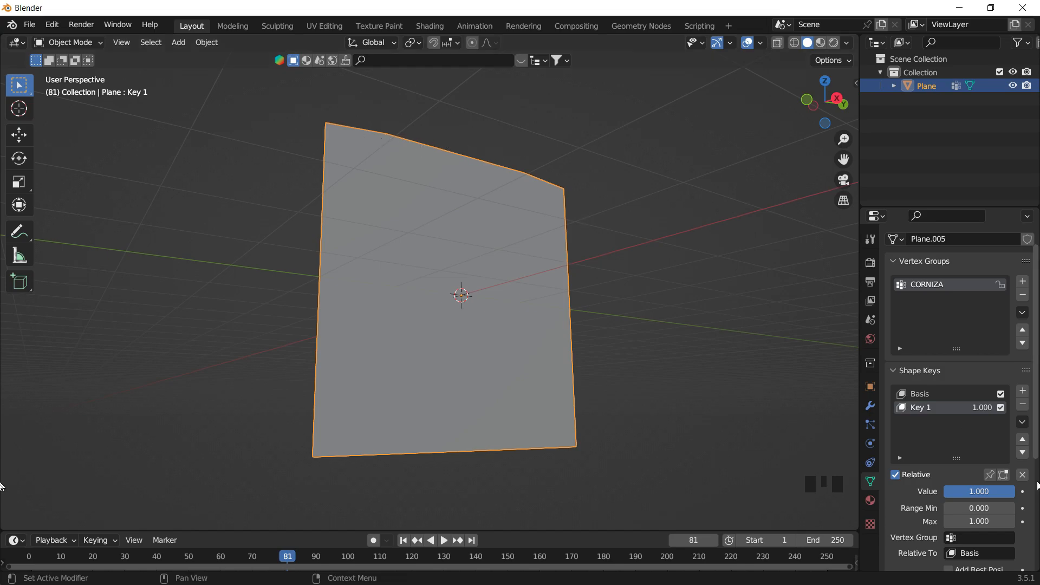
drag(978, 491, 945, 491)
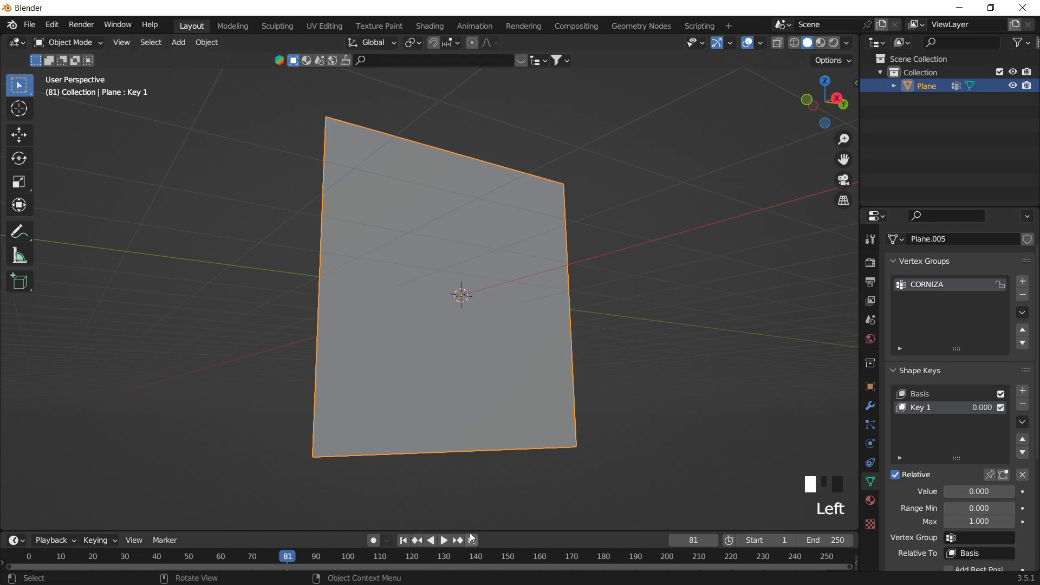
Enlarge the timeline, go to frame 1, and keyframe shape key Key 1's value at 0.000.
drag(471, 529, 460, 440)
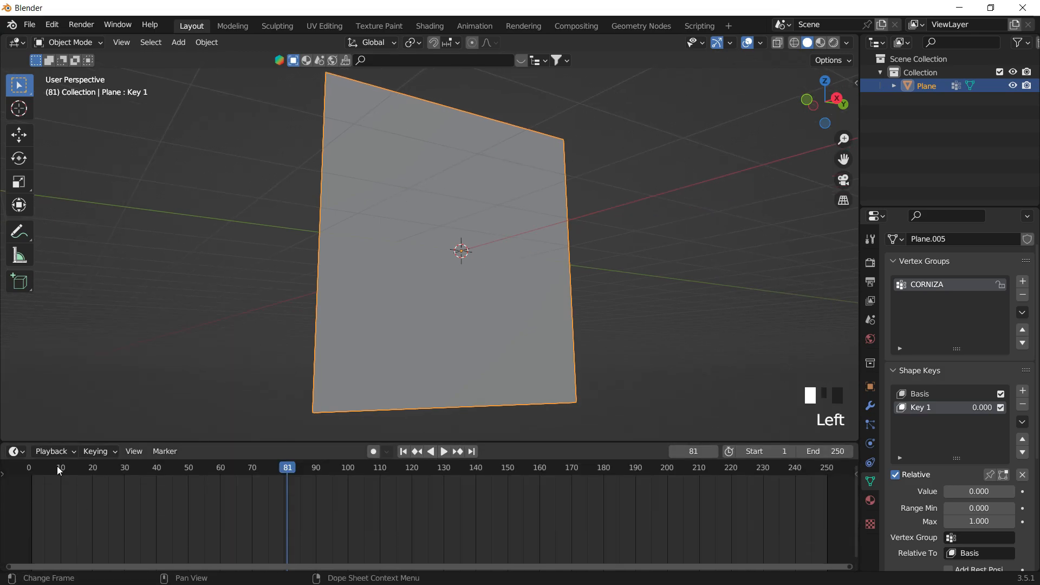
click(33, 470)
key(space)
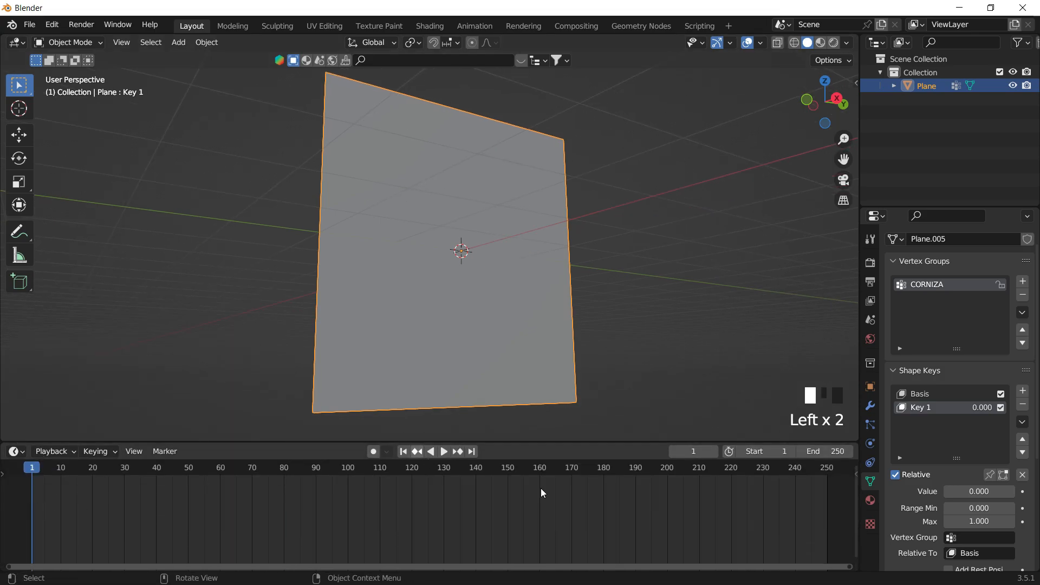
click(1022, 493)
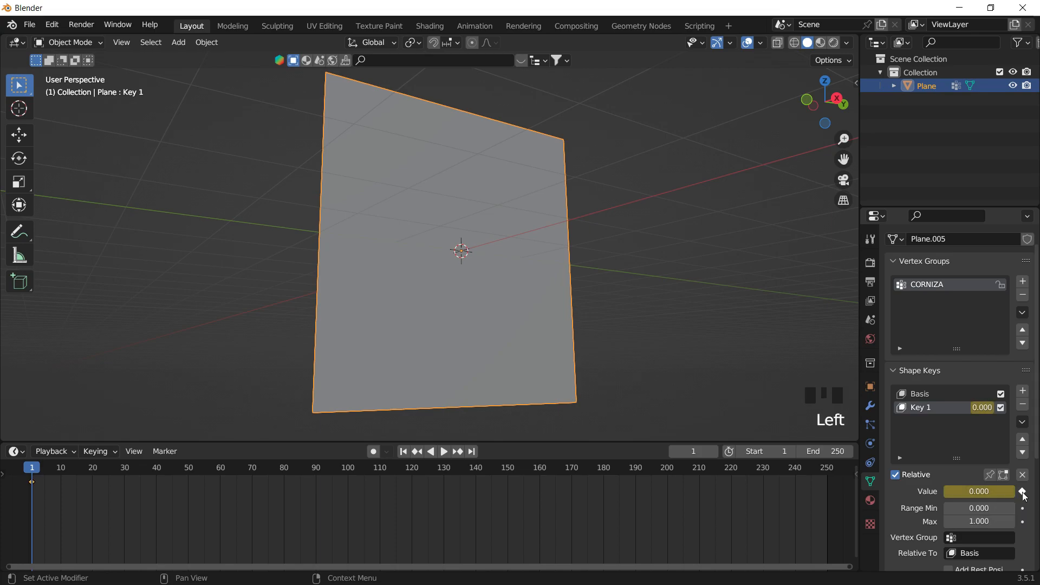
Go to frame 30 and keyframe shape key Key 1 with its value set to 1.000.
click(129, 474)
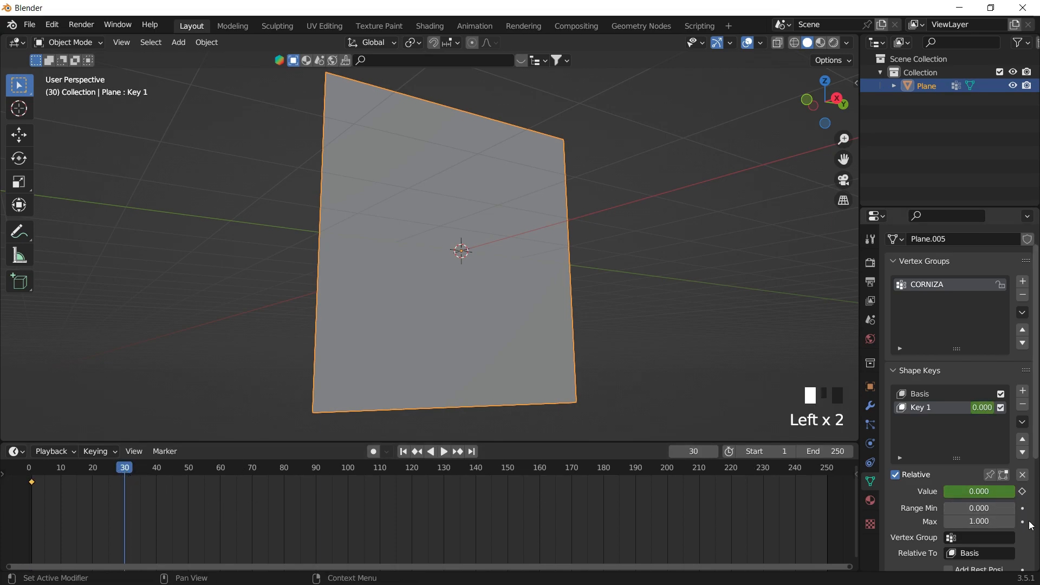
drag(969, 491, 1014, 492)
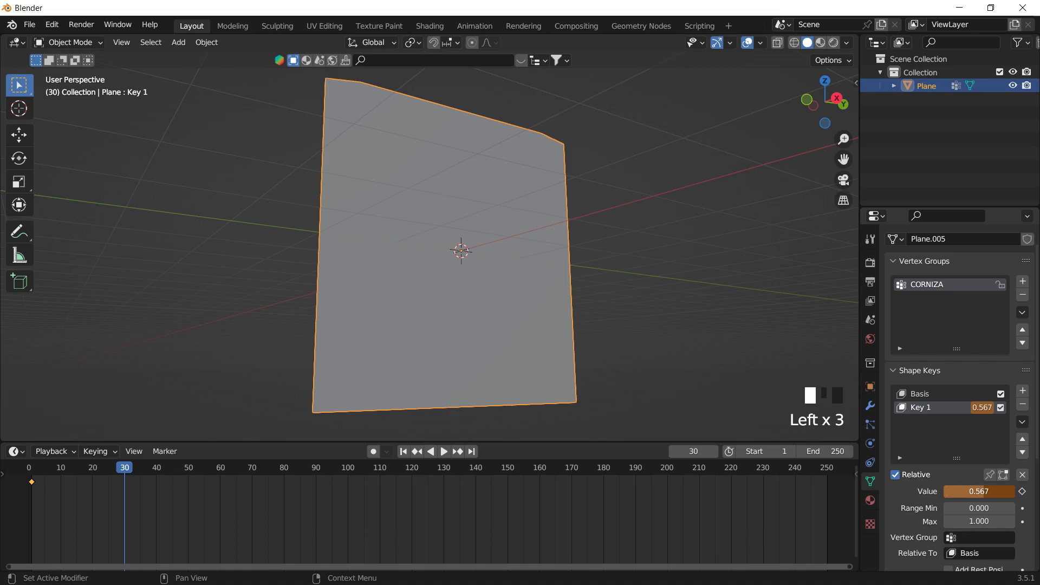
click(1019, 492)
middle_drag(611, 182, 745, 290)
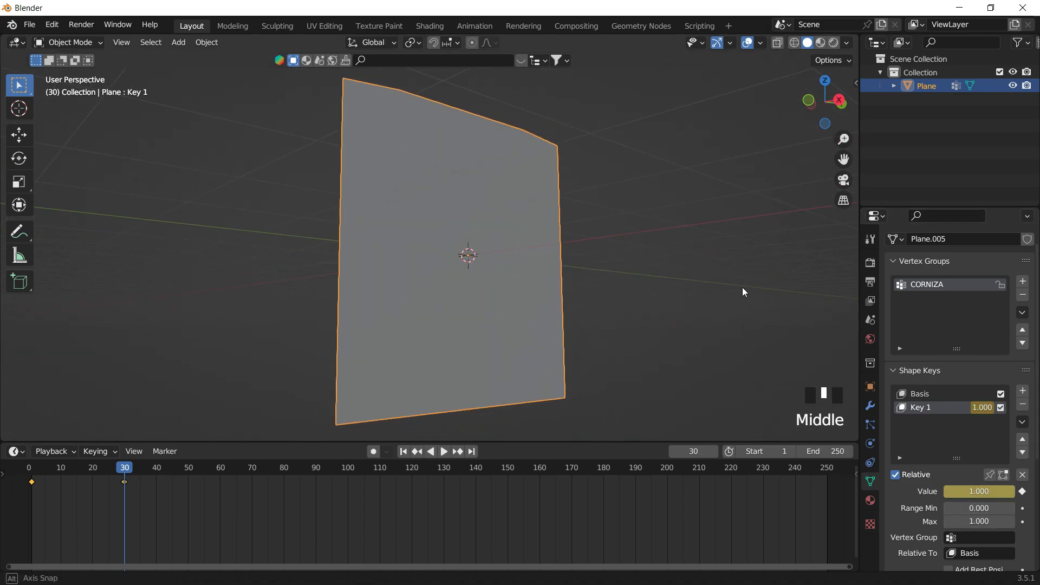
Return to frame 1, add Cloth physics to the plane, and set its Pin Group to CORNIZA.
click(869, 443)
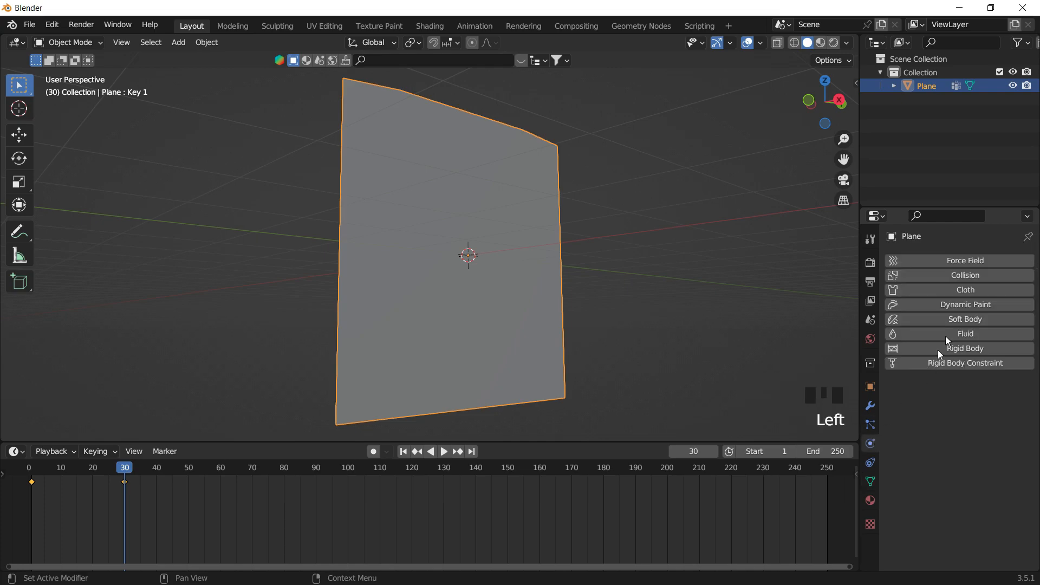
click(404, 452)
click(974, 295)
scroll(933, 469, down, 20)
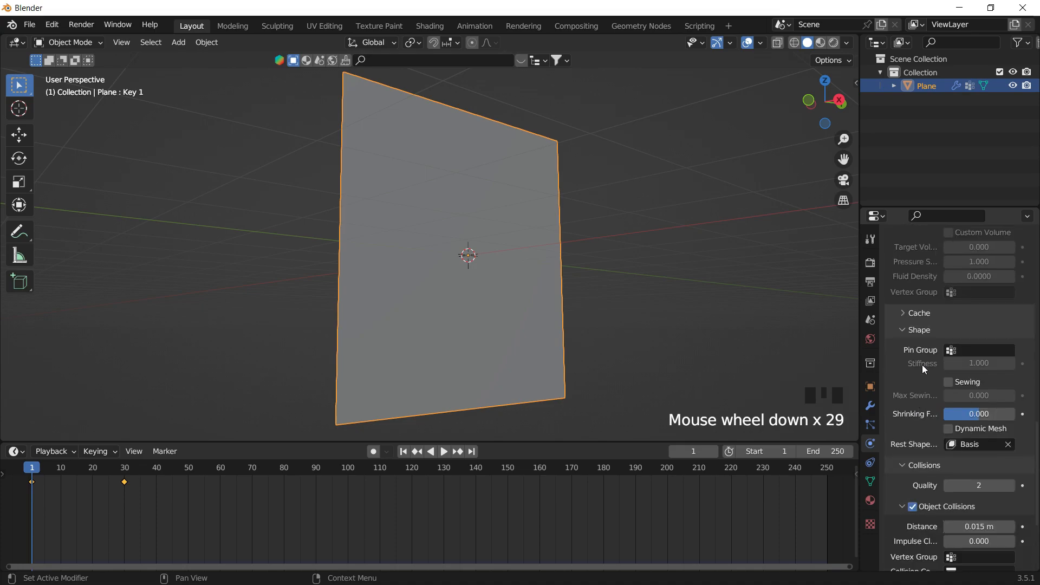
click(974, 350)
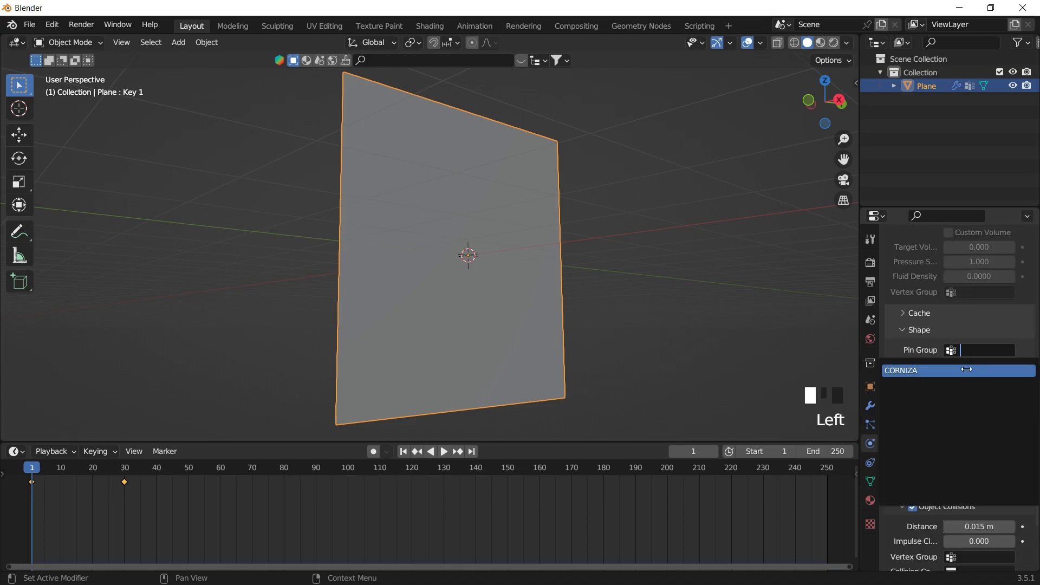
click(969, 370)
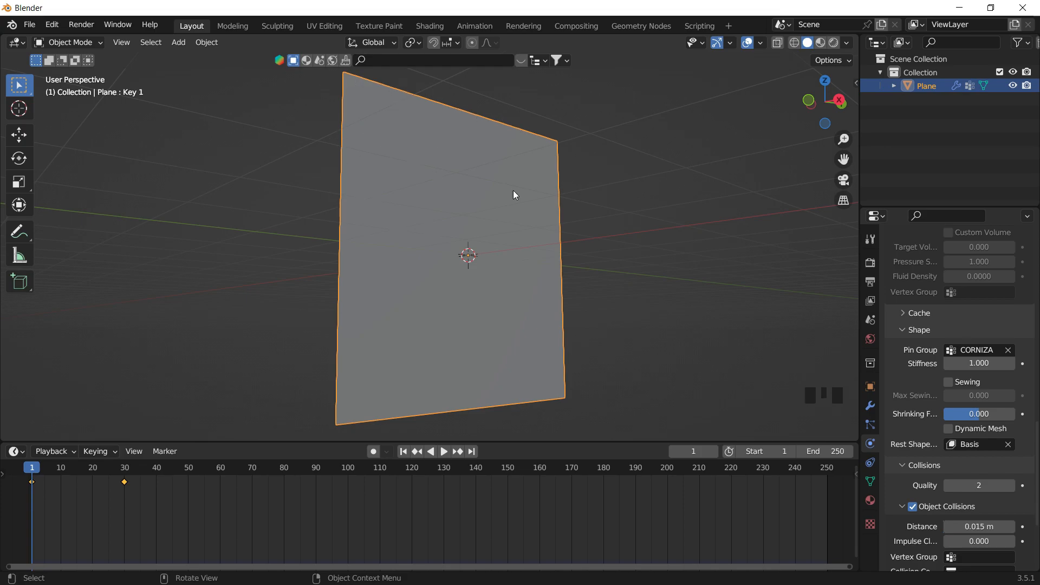
Enable Self Collisions in the plane's cloth settings and set their Friction to 7.
scroll(927, 515, down, 8)
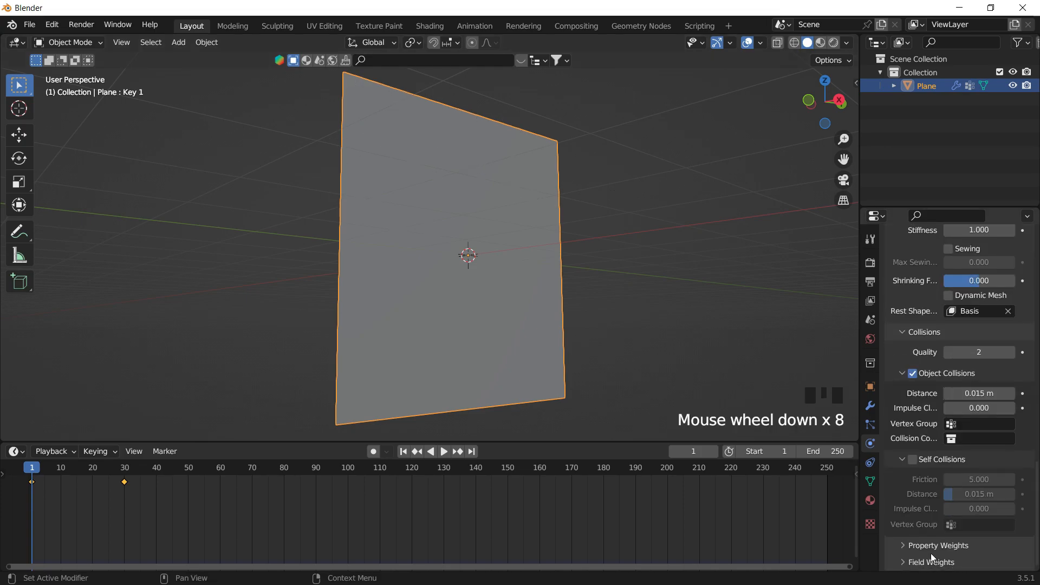
click(913, 459)
click(969, 479)
text(7)
key(Return)
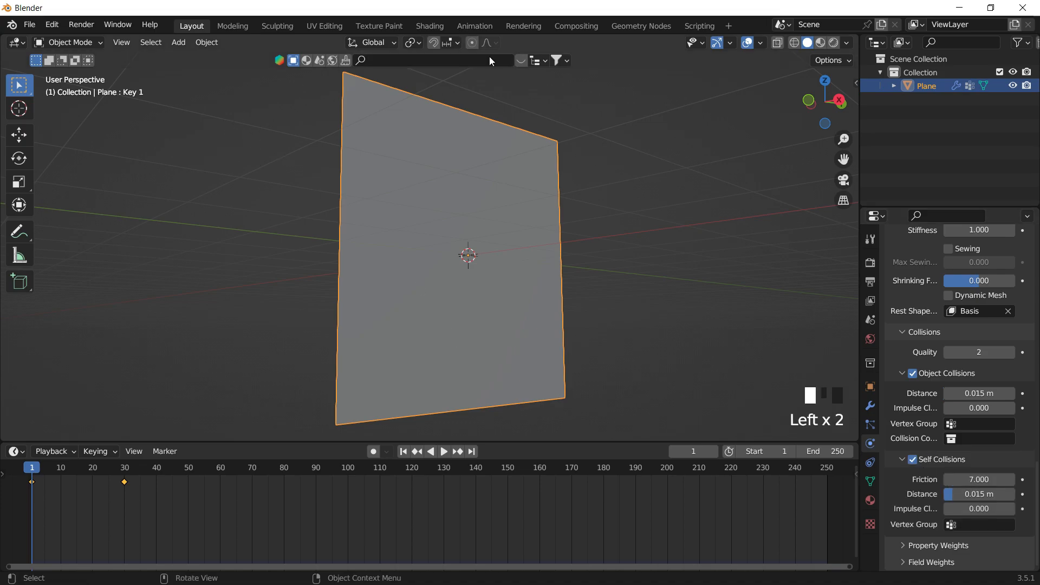
Play the curtain's cloth simulation, examine its folds, and stop playback at frame 149.
key(space)
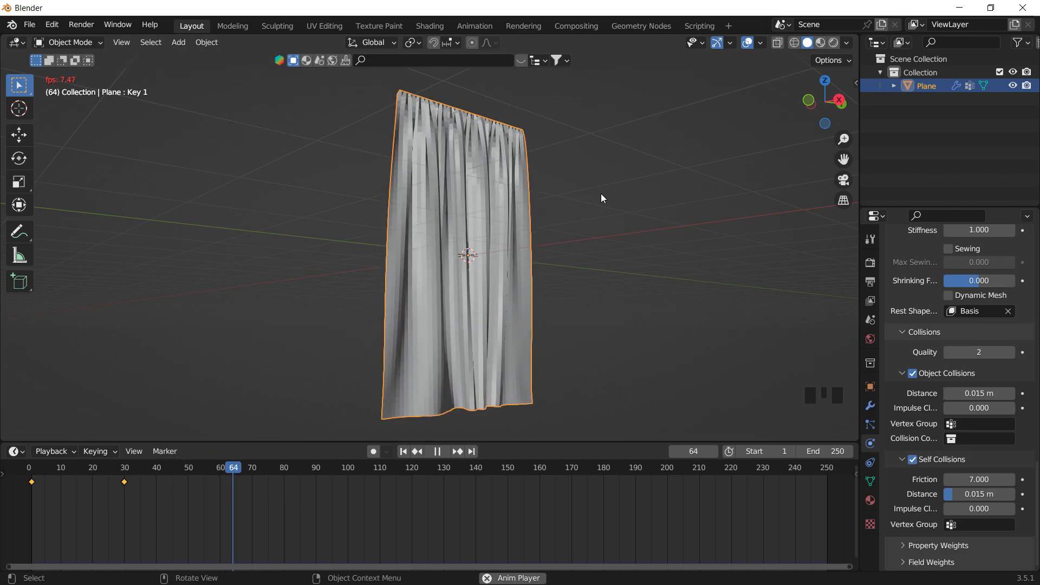
mouse_move(543, 221)
middle_down()
mouse_move(395, 186)
mouse_move(608, 232)
mouse_move(576, 190)
mouse_move(535, 214)
middle_up()
scroll(441, 176, up, 5)
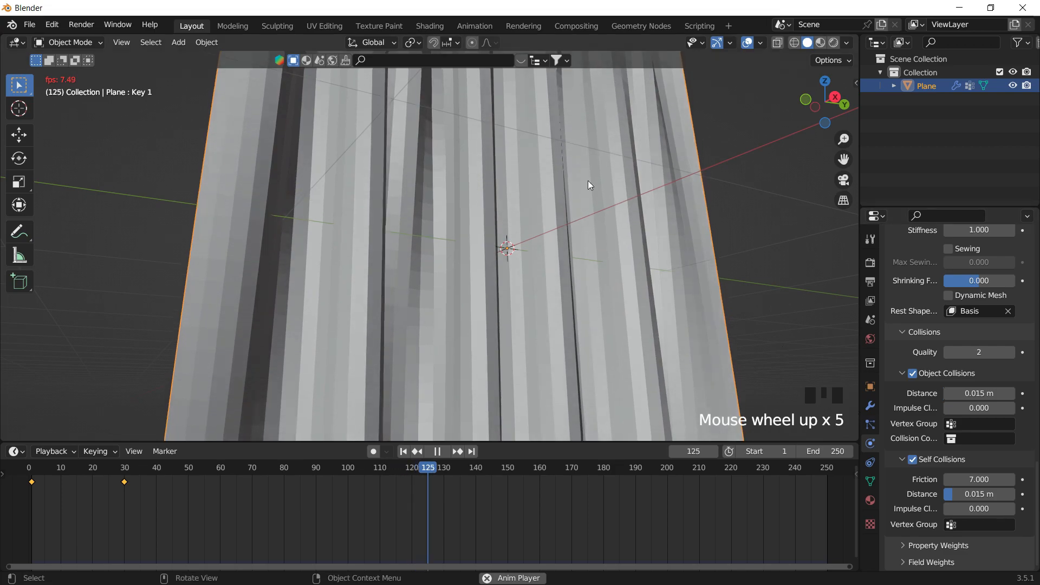
scroll(525, 195, down, 6)
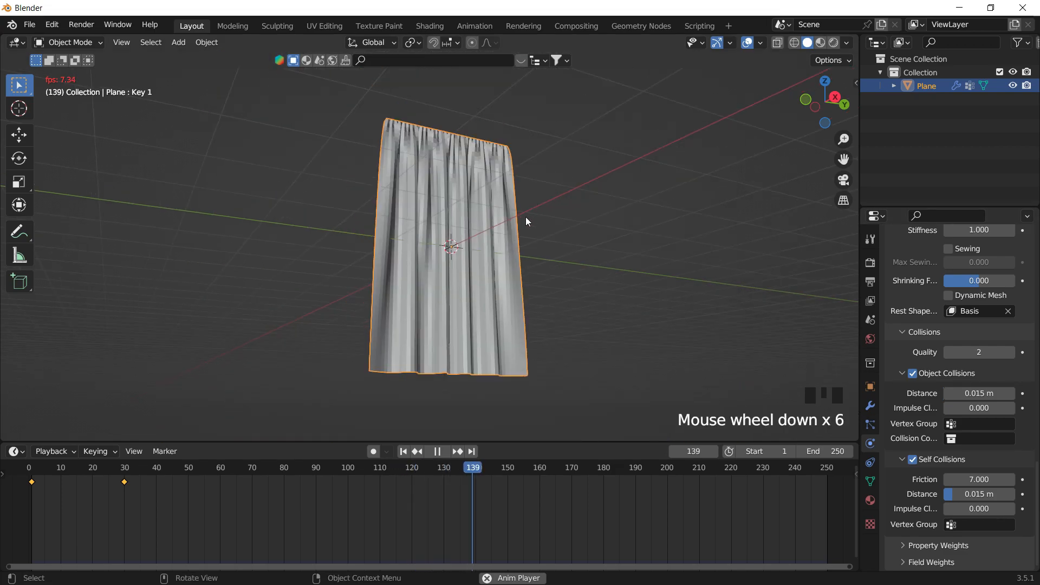
middle_drag(530, 210, 544, 215)
key(space)
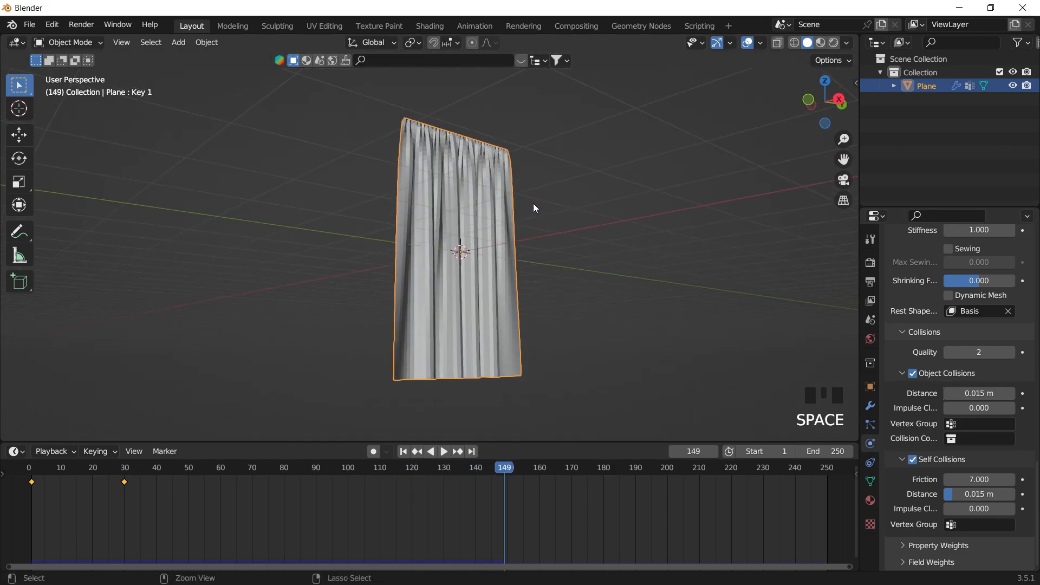
Add a Subdivision Surface modifier with viewport level 3 to the curtain and show it in the modifier settings.
key(ctrl+3)
scroll(525, 199, up, 6)
shift+middle_drag(539, 191, 521, 358)
shift+middle_drag(488, 177, 485, 287)
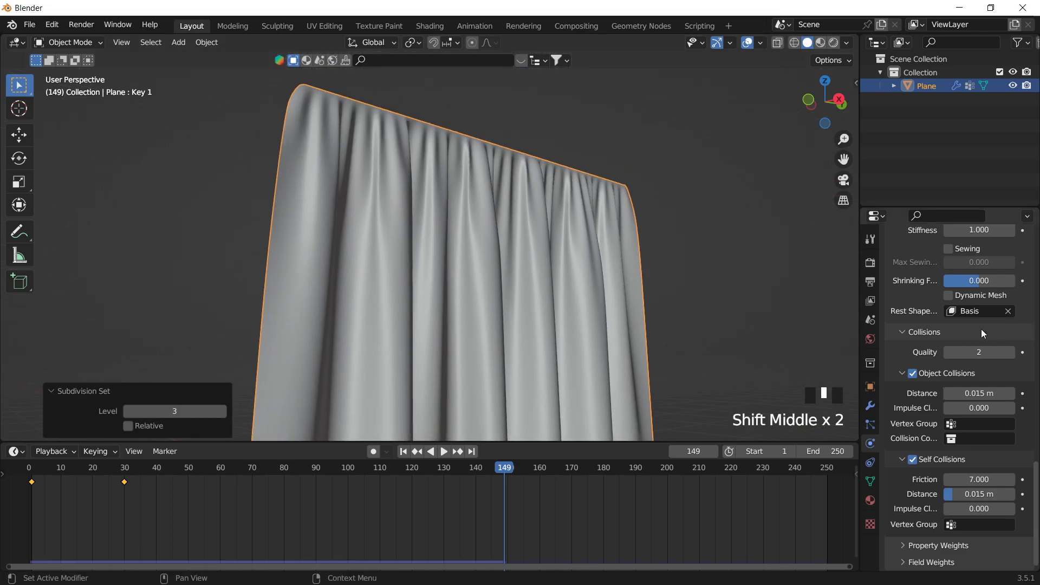
click(870, 405)
click(918, 255)
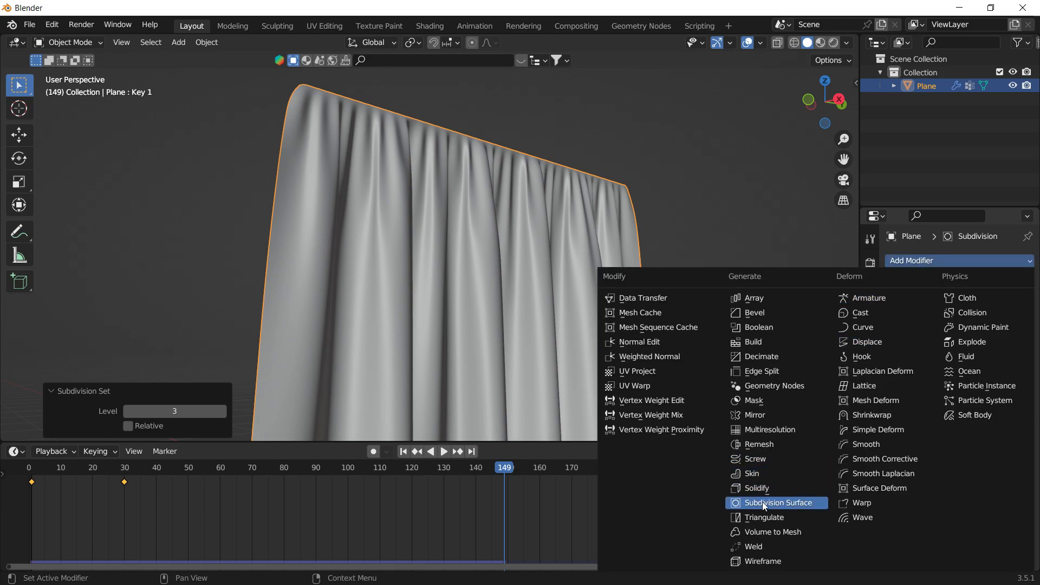
click(746, 504)
click(649, 228)
Apply Shade Smooth to the curtain and deselect it.
shift+middle_drag(532, 275, 536, 169)
click(538, 179)
middle_drag(552, 233, 525, 235)
right_click(506, 208)
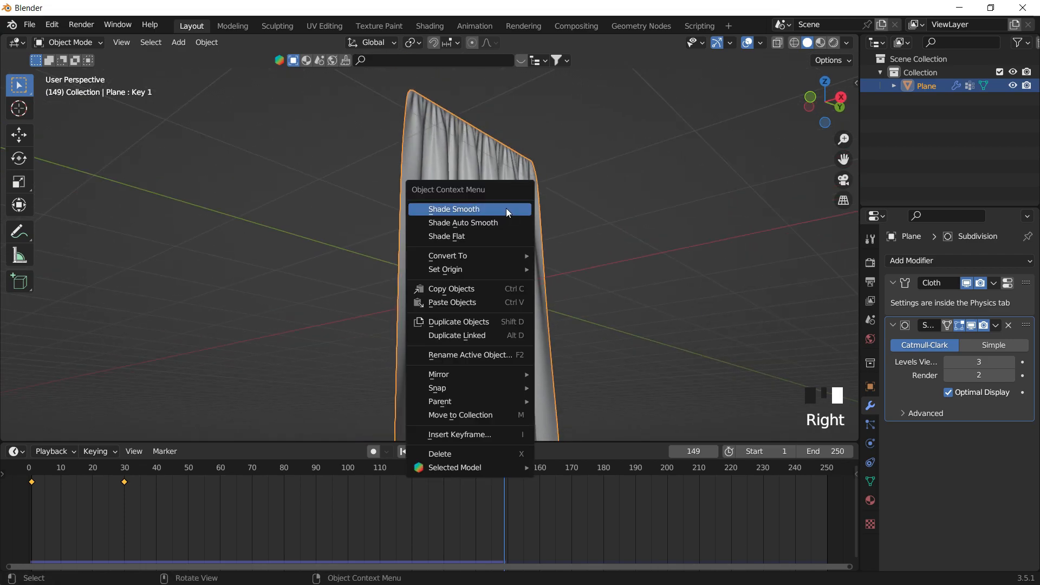
click(600, 214)
middle_drag(600, 213, 509, 357)
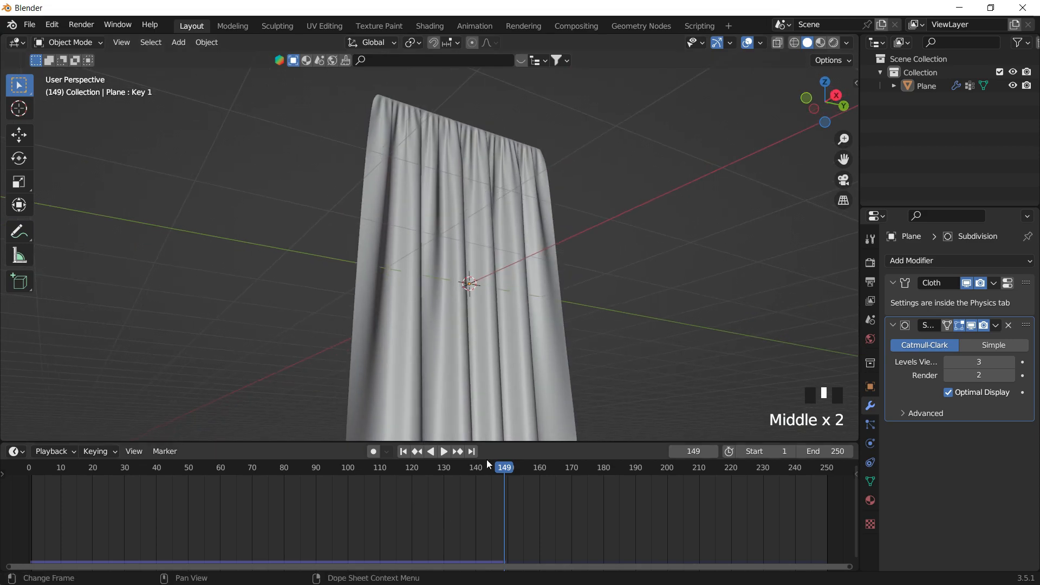
Shrink the timeline, select the curtain, and convert it to a mesh in its frame 149 shape.
middle_drag(488, 281, 520, 222)
drag(589, 440, 588, 544)
shift+middle_drag(563, 303, 489, 216)
click(489, 205)
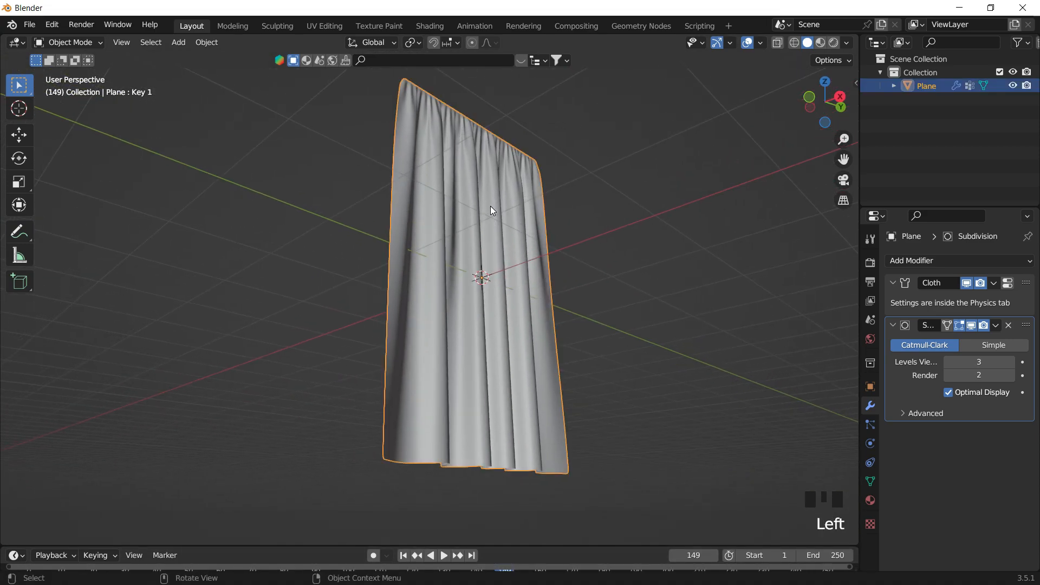
right_click(489, 205)
mouse_move(451, 252)
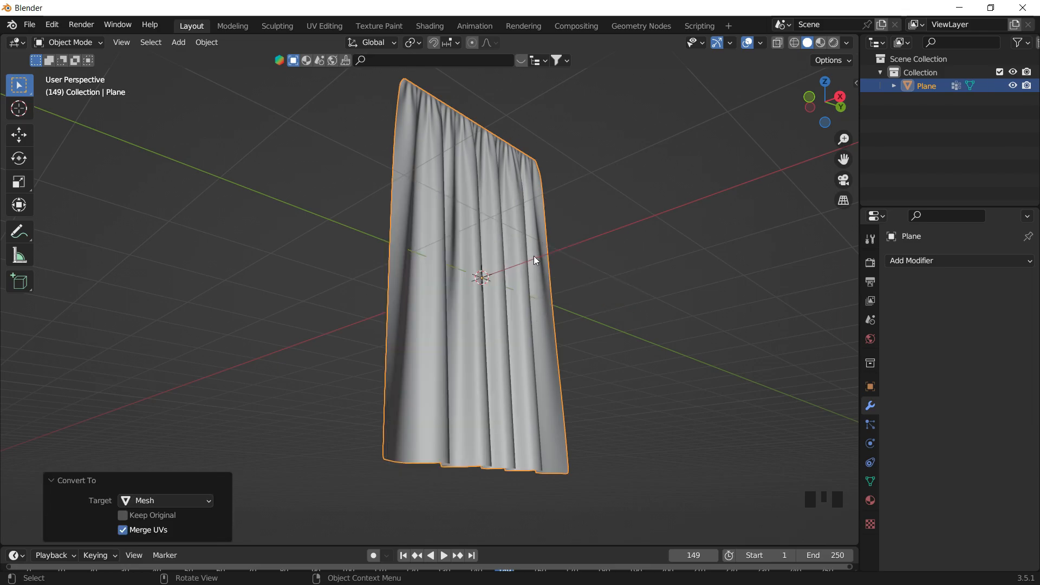
Examine the converted curtain's mesh in Edit Mode and return to Object Mode.
key(Tab)
scroll(460, 257, up, 7)
scroll(459, 256, down, 2)
mouse_move(477, 243)
middle_down()
mouse_move(496, 232)
mouse_move(356, 208)
mouse_move(521, 197)
middle_up()
key(Tab)
scroll(514, 194, down, 3)
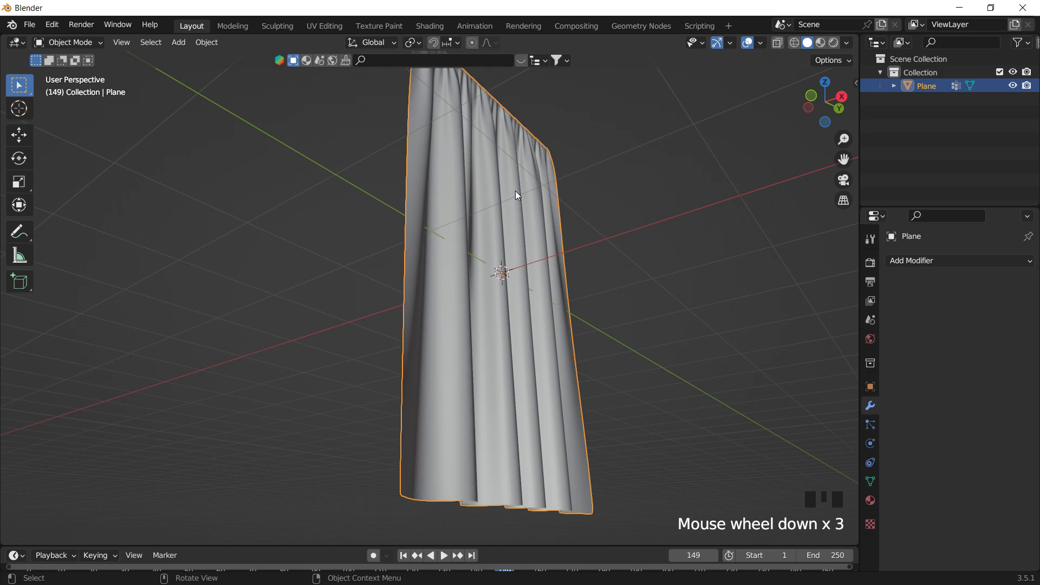
Hide the converted curtain in the viewport and open the scene's gravity settings.
middle_drag(598, 254, 485, 277)
scroll(525, 242, down, 2)
scroll(460, 279, down, 3)
key(h)
scroll(455, 257, up, 3)
shift+middle_drag(485, 277, 474, 279)
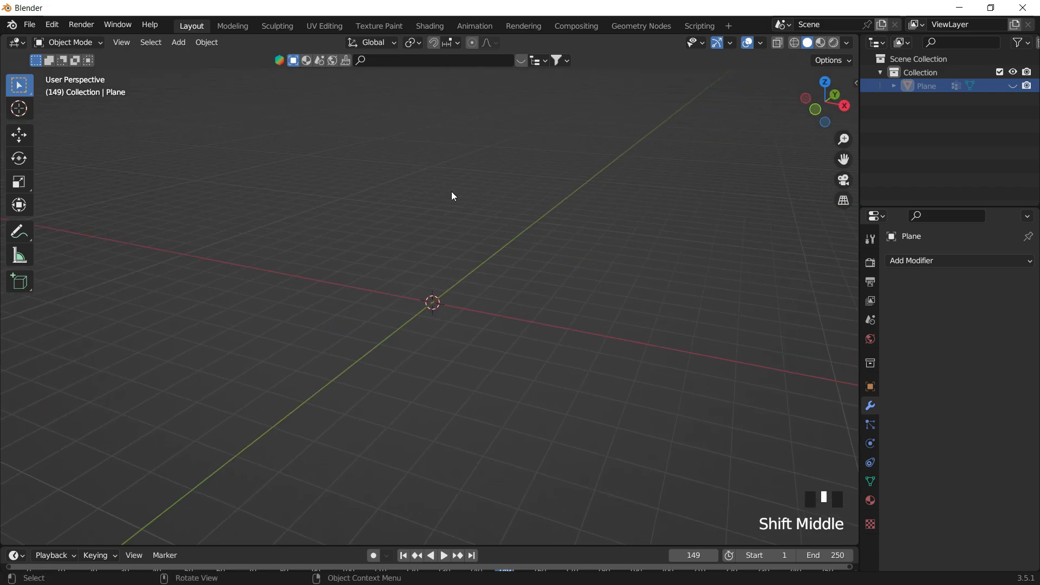
middle_drag(409, 285, 383, 278)
shift+middle_drag(463, 350, 474, 345)
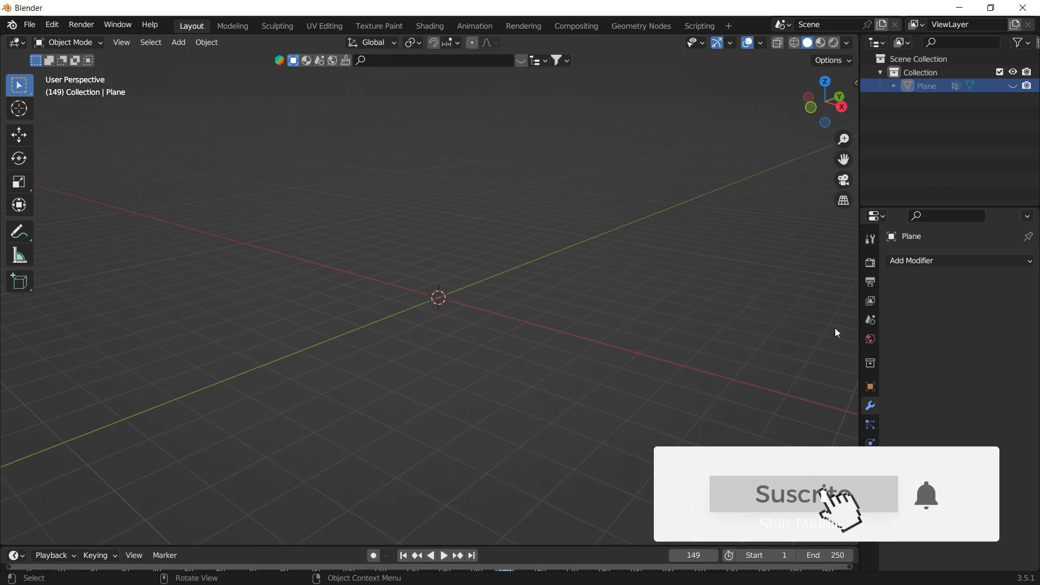
click(869, 321)
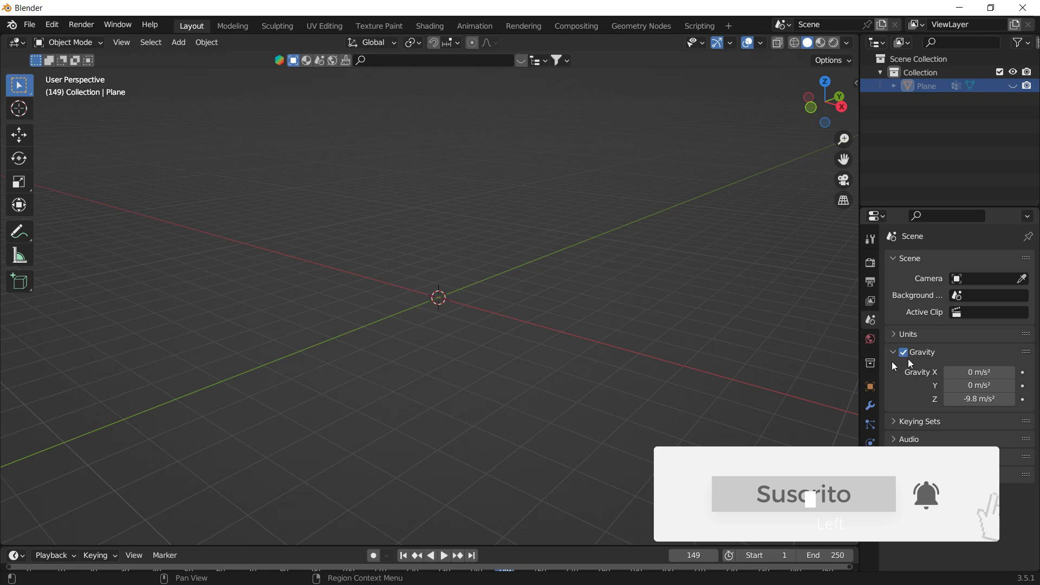
middle_drag(515, 266, 487, 267)
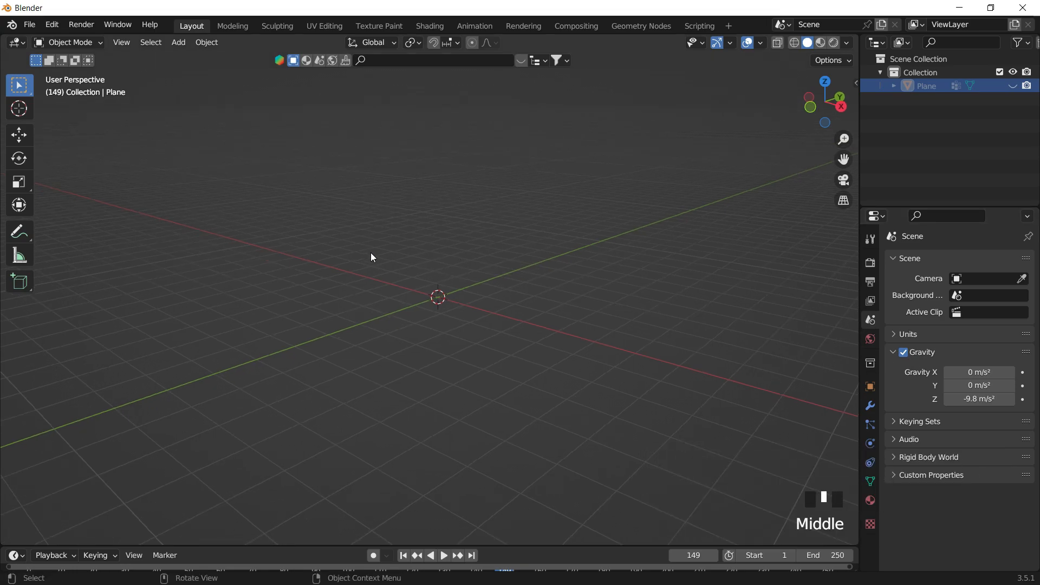
Add a 2 m plane at the origin and scale it by 2 along the Y axis.
key(shift+a)
mouse_move(372, 252)
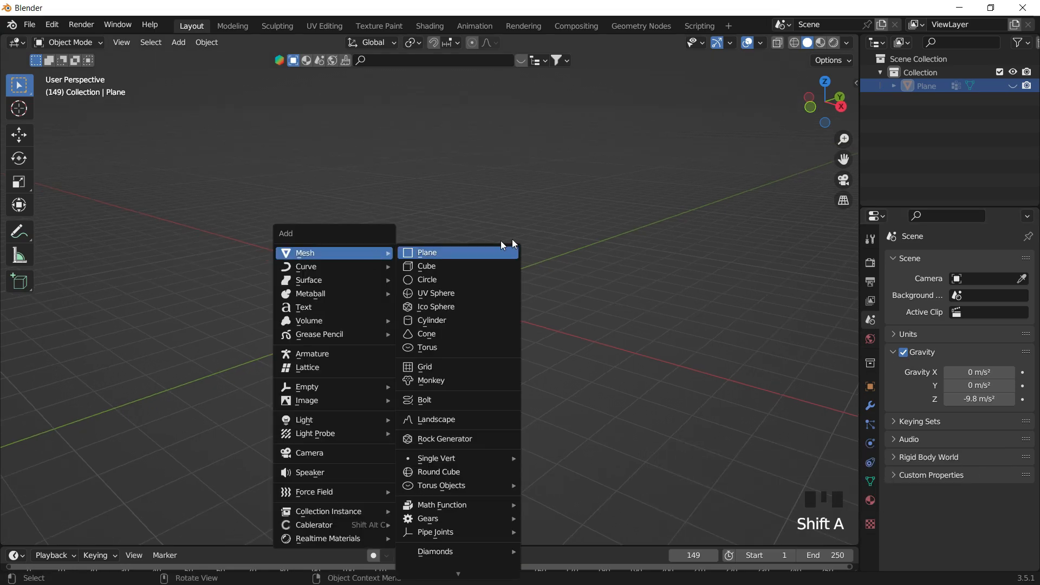
click(454, 257)
middle_drag(494, 303, 580, 302)
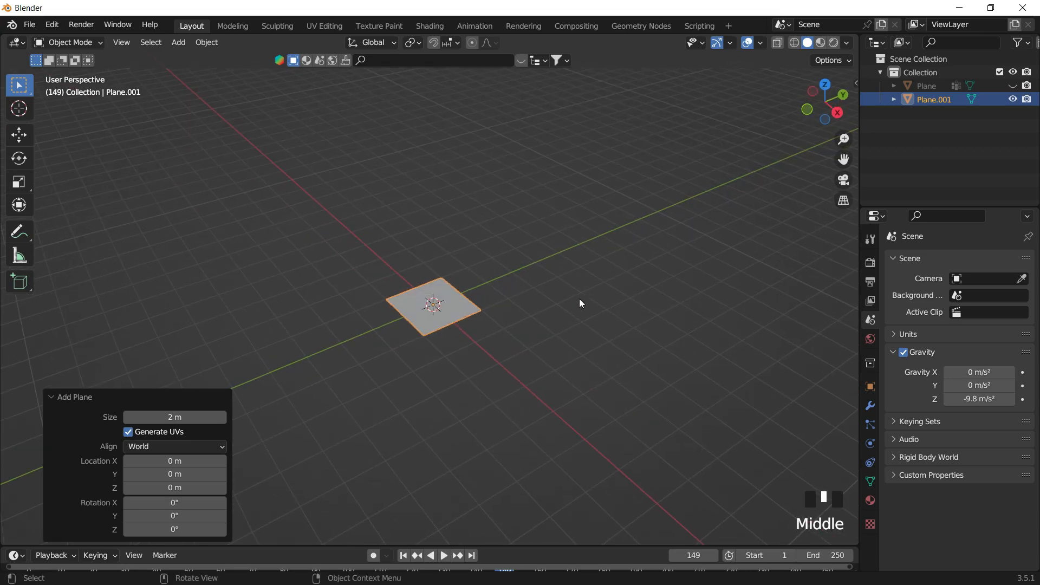
text(s2)
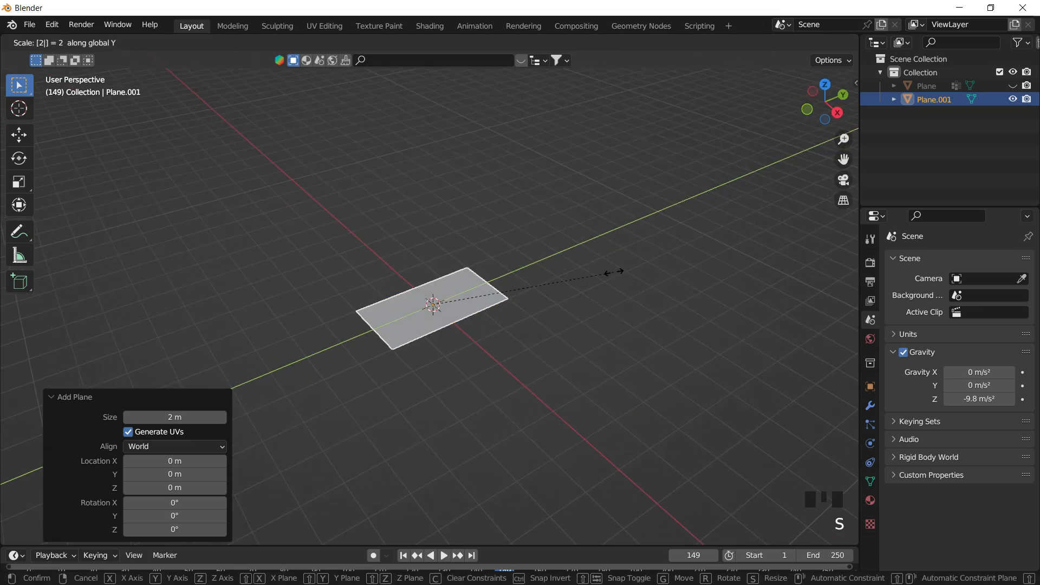
key(Return)
Enter Edit Mode and add 56 loop cuts across the new plane's width.
scroll(614, 270, up, 6)
shift+middle_drag(594, 283, 587, 241)
key(Tab)
key(ctrl+r)
scroll(392, 221, up, 7)
scroll(392, 221, up, 20)
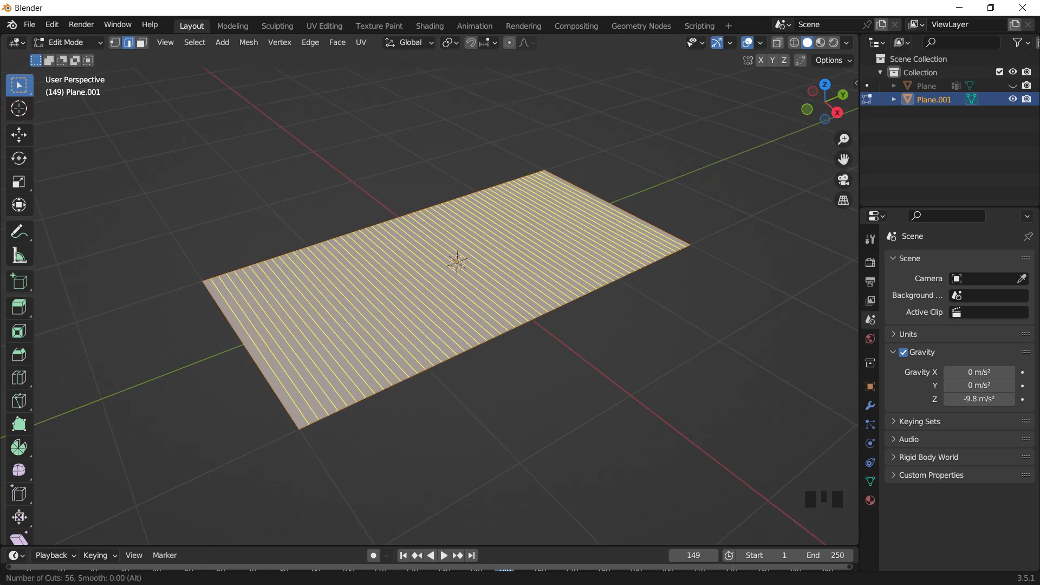
drag(392, 221, 389, 219)
Add 29 loop cuts along the new plane's length and return to Object Mode.
key(ctrl+r)
scroll(422, 272, up, 14)
scroll(422, 273, up, 16)
scroll(423, 273, down, 2)
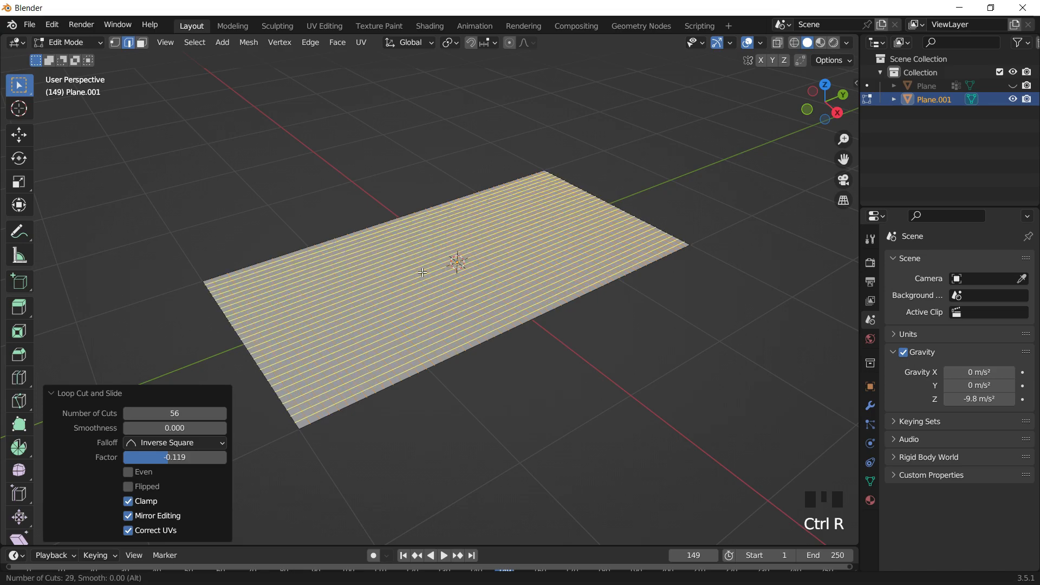
click(424, 272)
key(Tab)
Rotate the new plane 90° about the Y axis and move it up 1 m along Z.
middle_drag(578, 297, 576, 202)
text(ry)
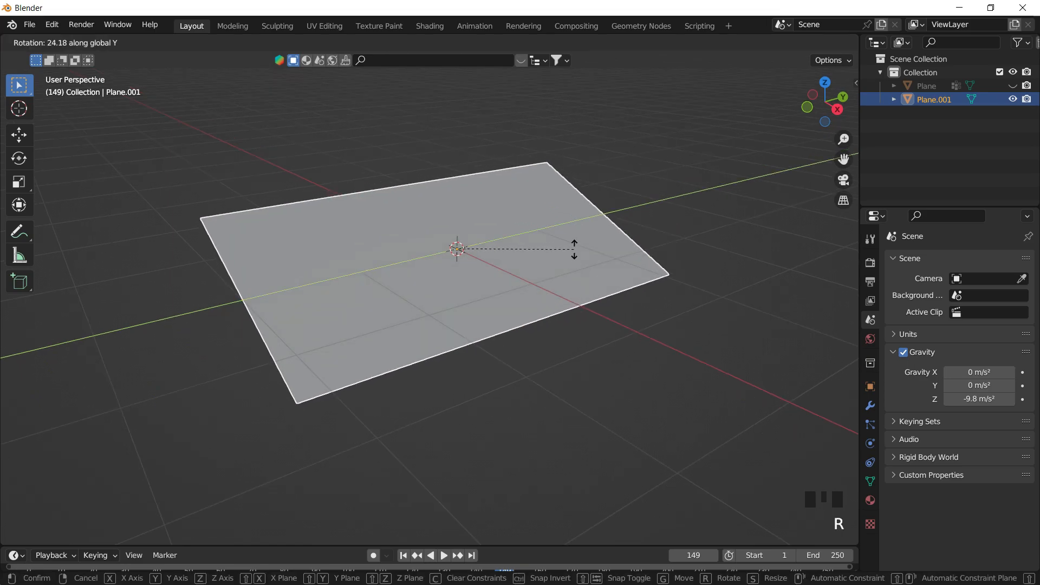
text(90)
key(Return)
text(gz1)
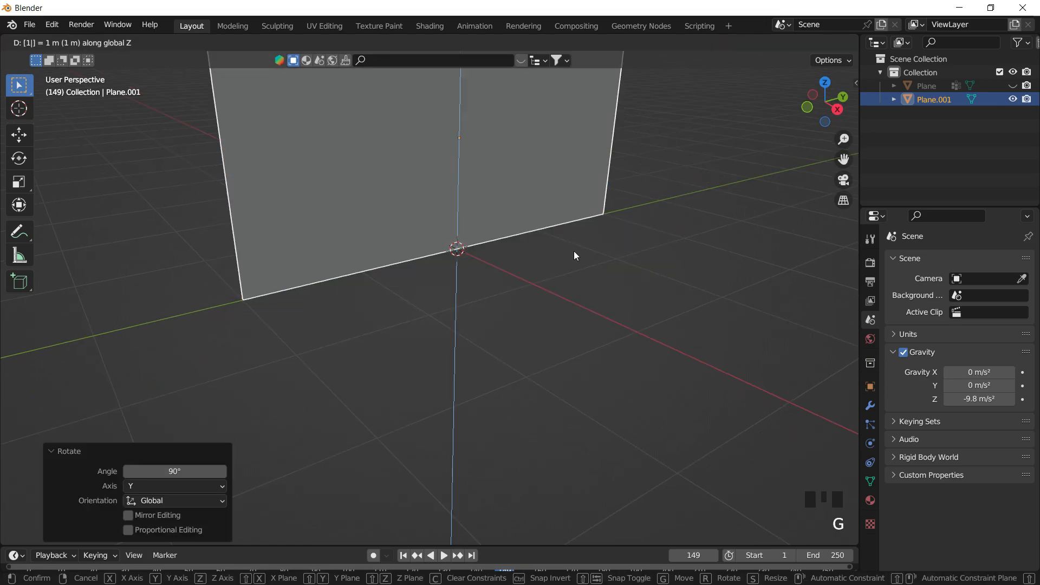
key(Return)
In Edit Mode, select the plane's vertical border edge at the −Y end, assign it to a new vertex group, and return to Object Mode.
shift+middle_drag(575, 250, 579, 302)
key(Tab)
shift+middle_drag(305, 95, 329, 116)
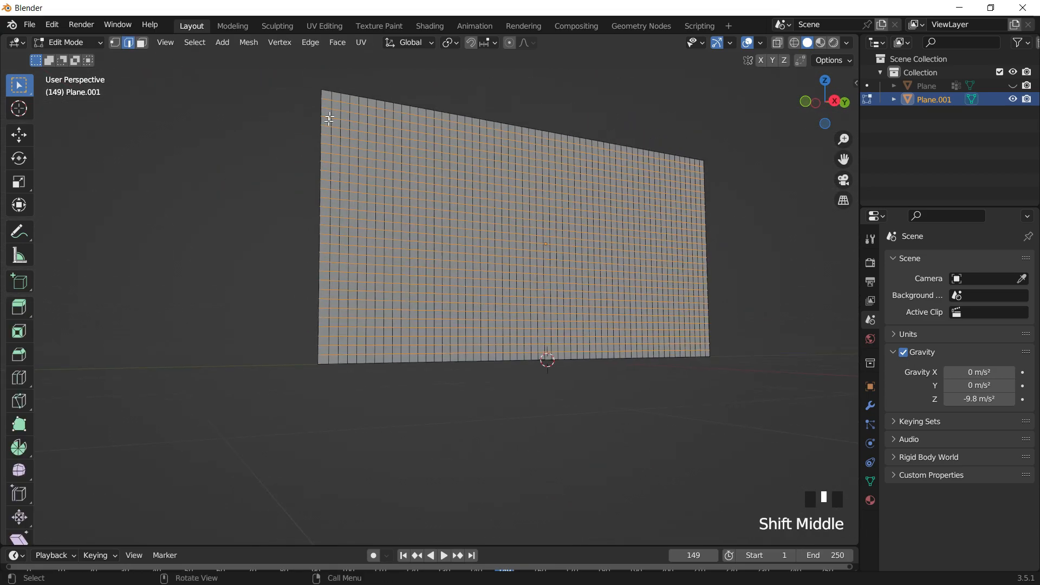
alt+click(311, 97)
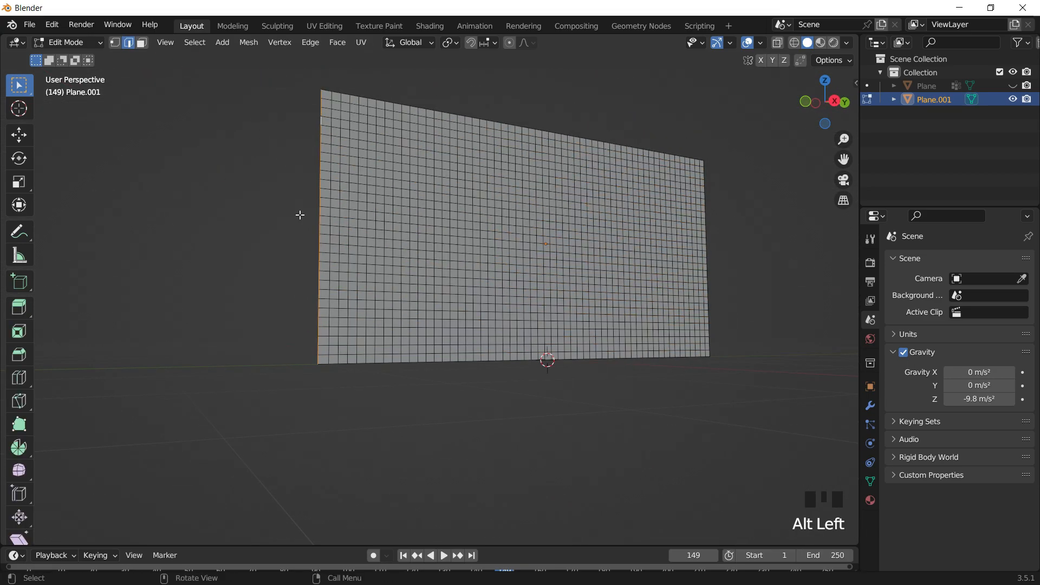
shift+middle_drag(604, 370, 597, 376)
click(870, 481)
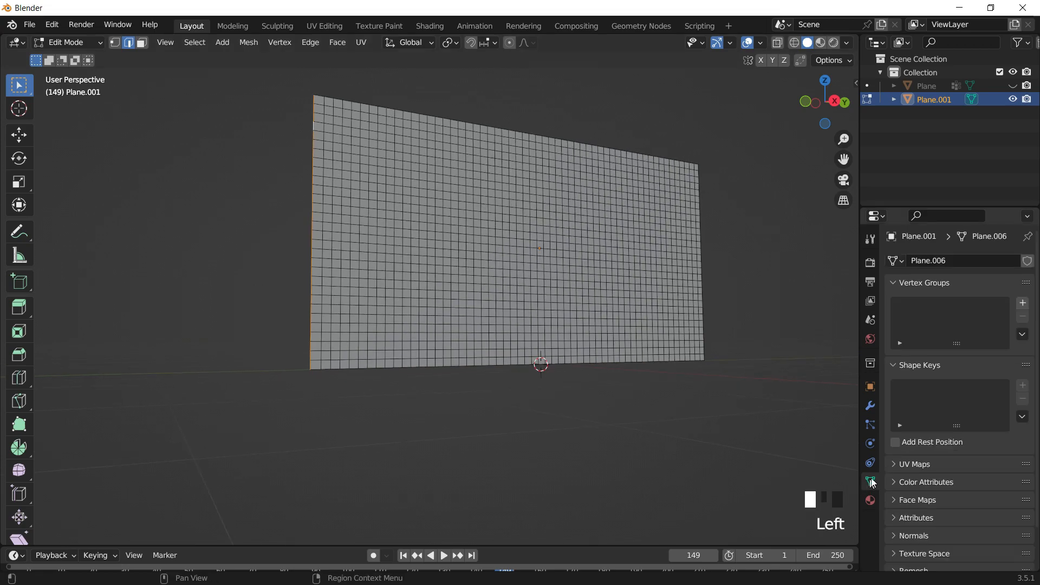
click(1022, 302)
click(931, 304)
click(907, 386)
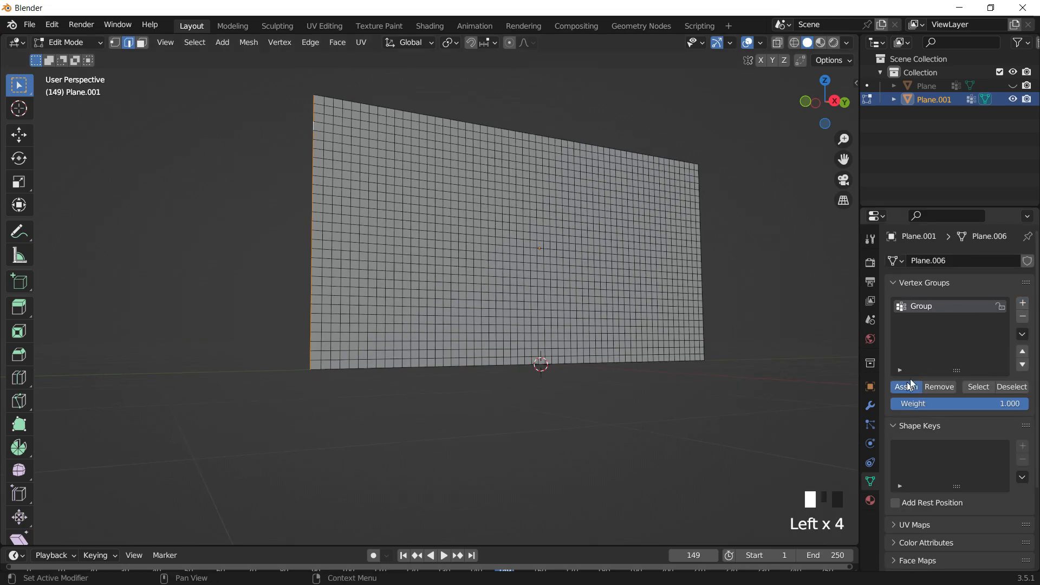
shift+middle_drag(384, 313, 355, 328)
middle_drag(414, 306, 440, 299)
key(Tab)
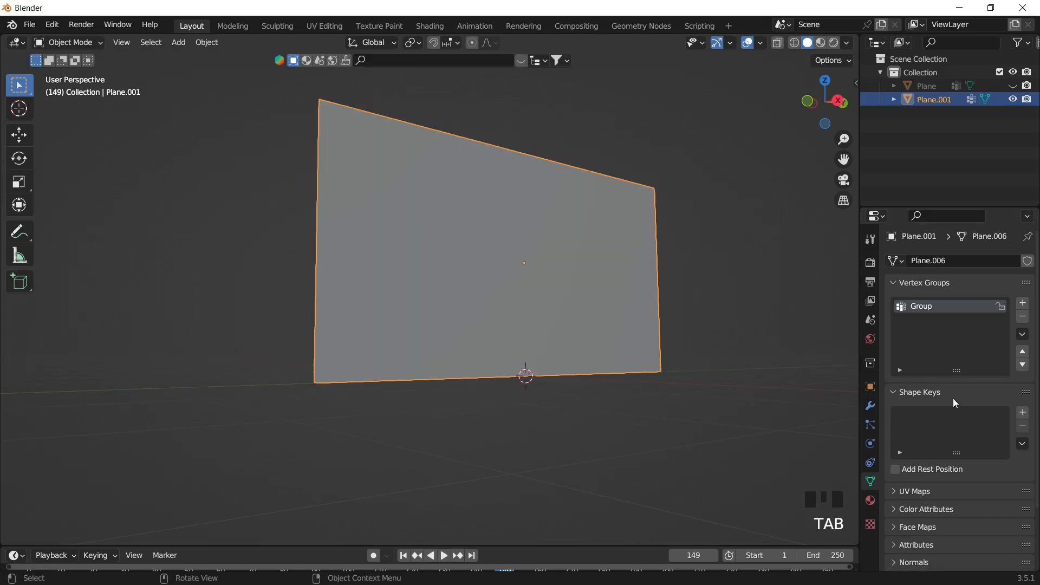
Add Cloth physics to the upright plane, go back to frame 1, and set the Pin Group to Group.
click(870, 443)
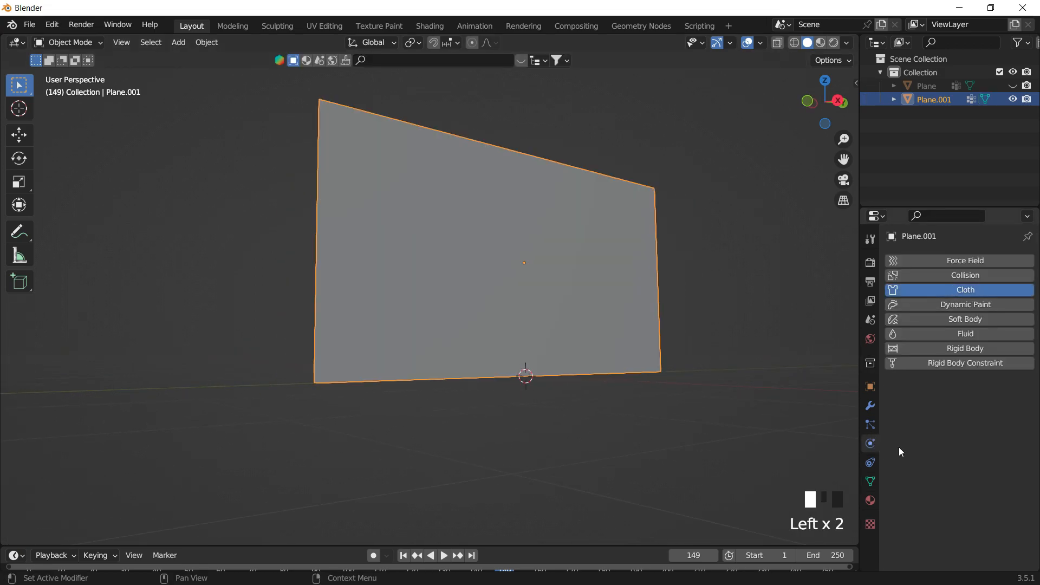
click(403, 558)
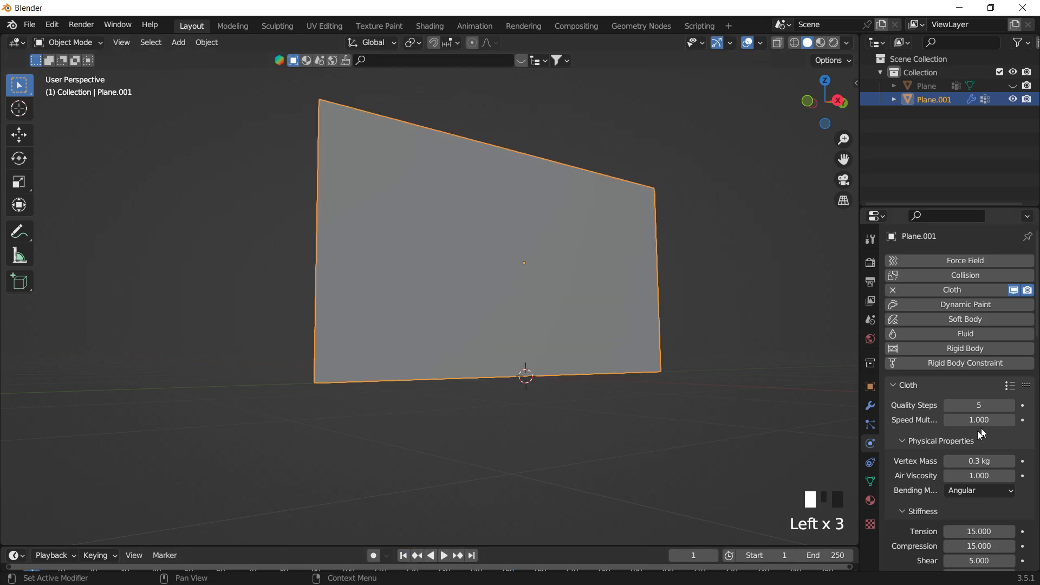
scroll(982, 434, down, 20)
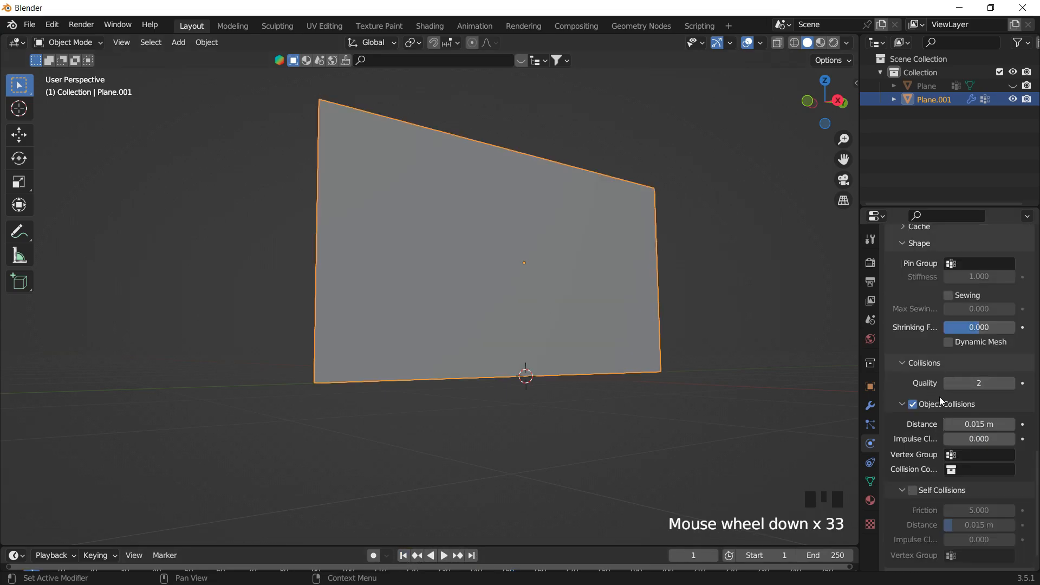
scroll(942, 388, up, 3)
click(955, 331)
click(969, 349)
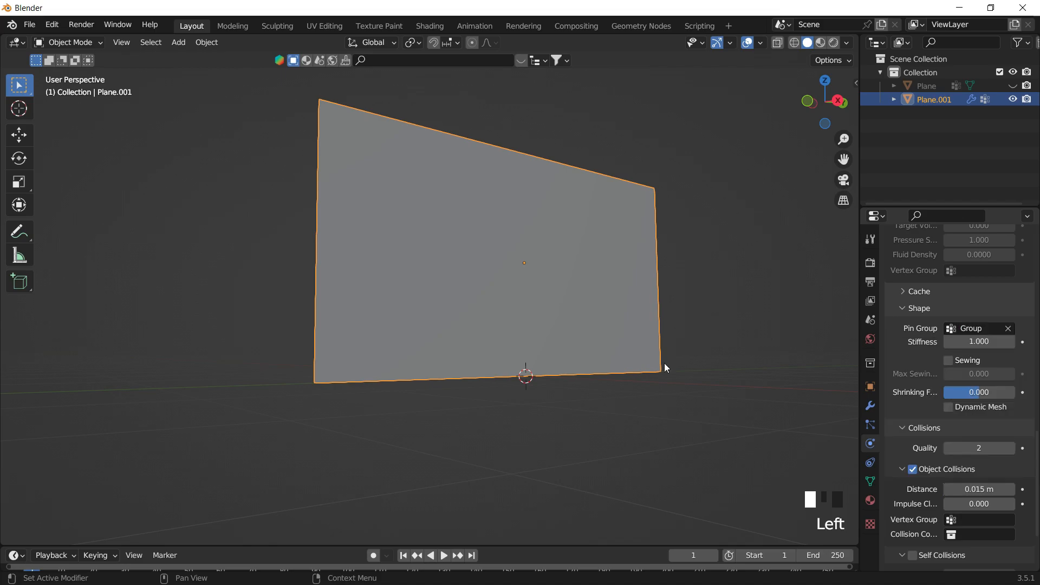
Preview the pinned cloth, enable Self Collisions, replay the simulation, and return to the first frame.
key(space)
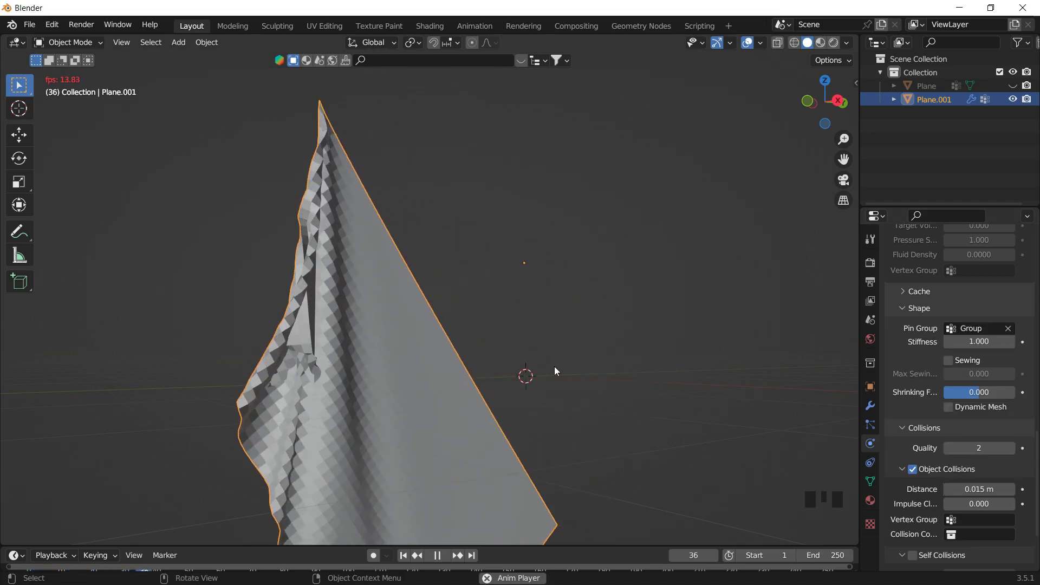
key(space)
scroll(948, 476, down, 4)
click(912, 469)
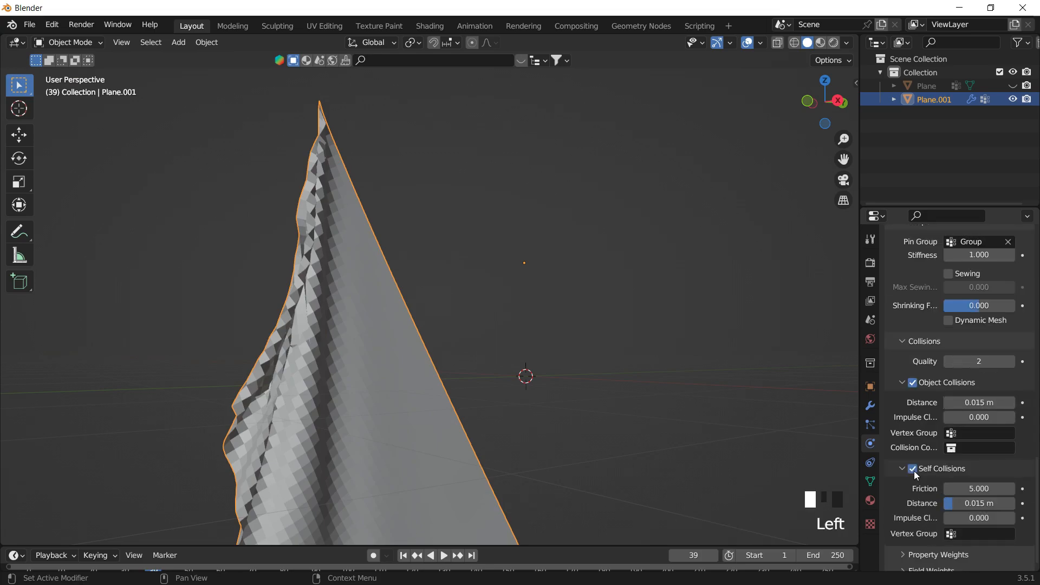
key(space)
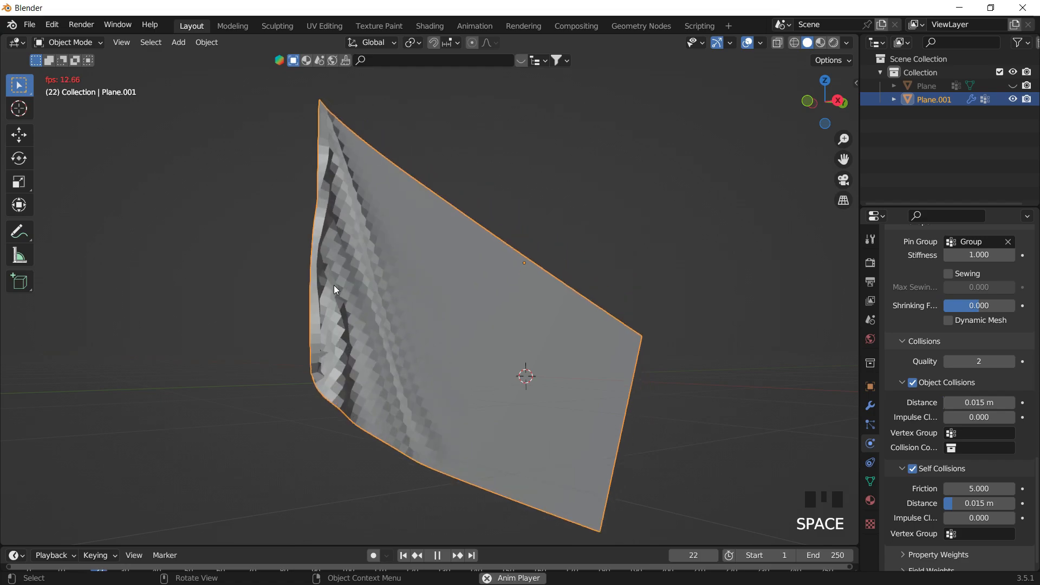
key(space)
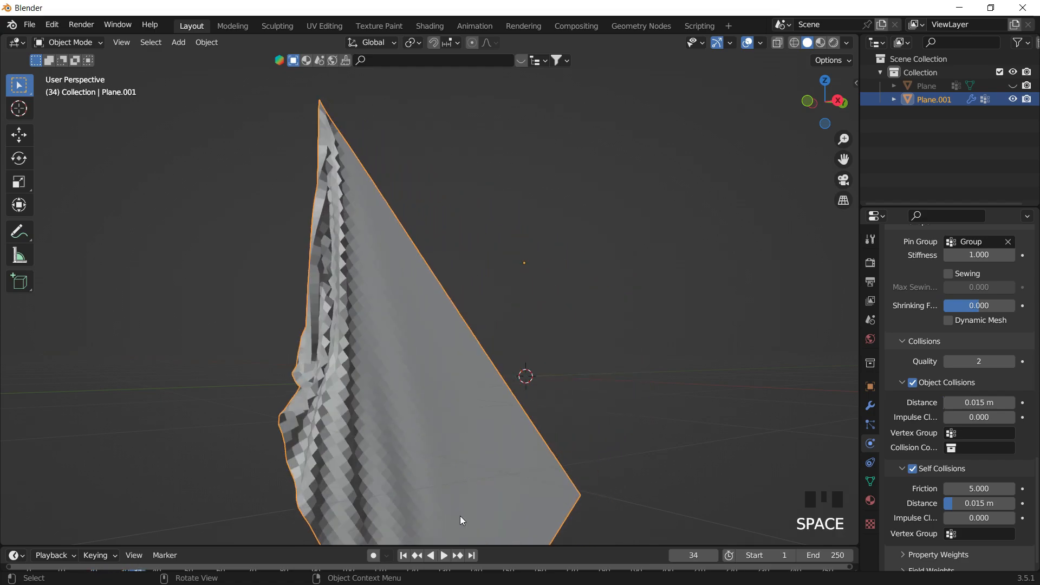
click(403, 556)
Deselect the cloth plane and add a Wind force field at the origin.
middle_drag(483, 274, 528, 254)
click(541, 238)
key(shift+a)
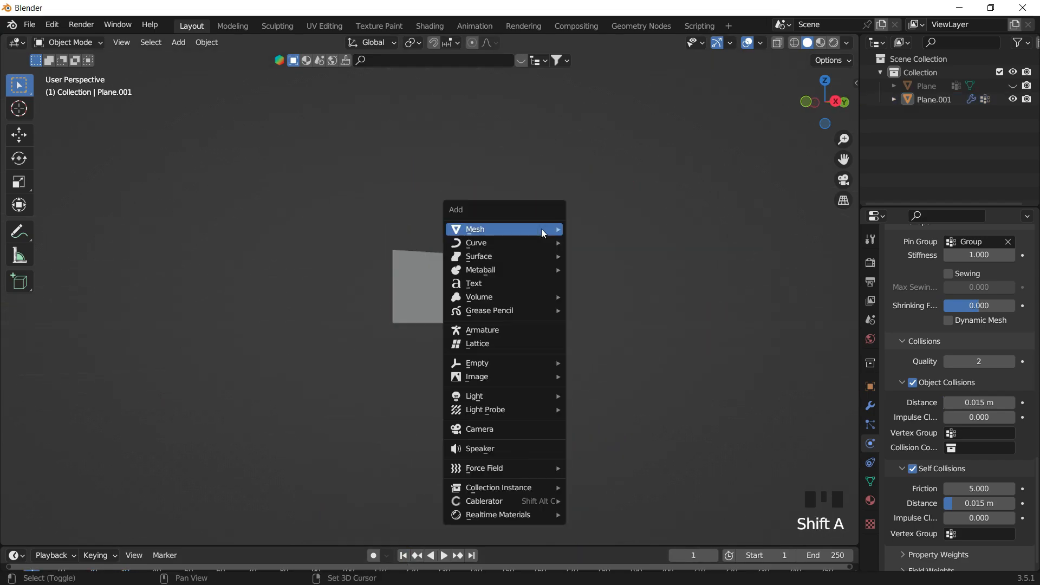
mouse_move(535, 469)
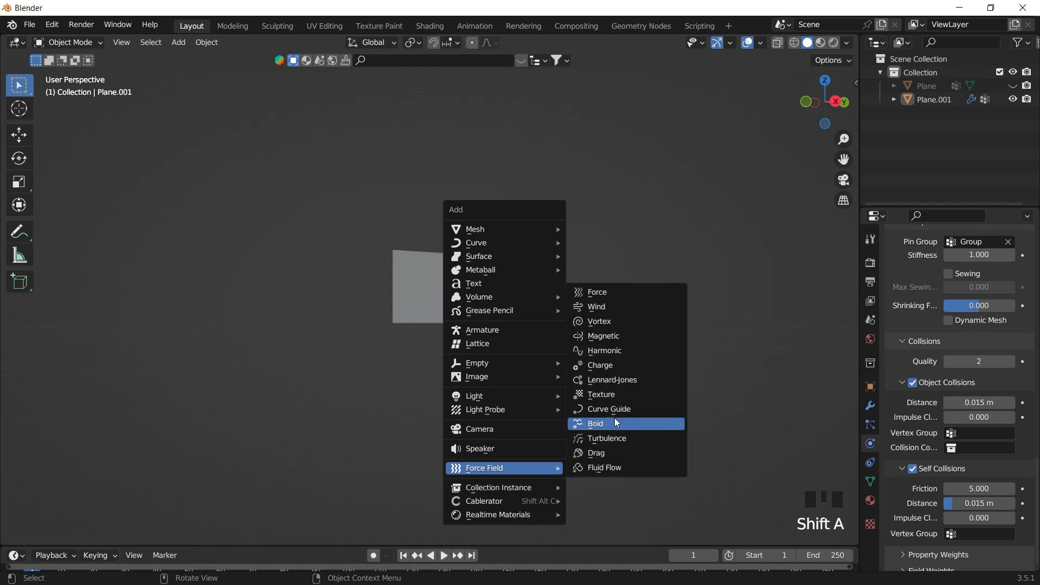
click(603, 314)
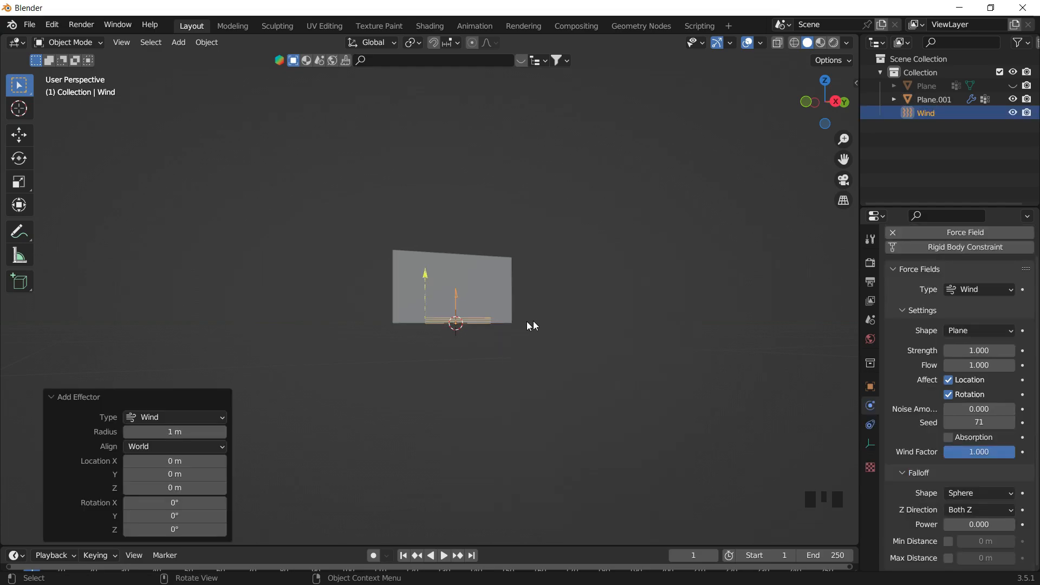
In the right view, rotate the wind field 90° and move it about -4.03 m along Y and 2.19 m along Z.
click(840, 102)
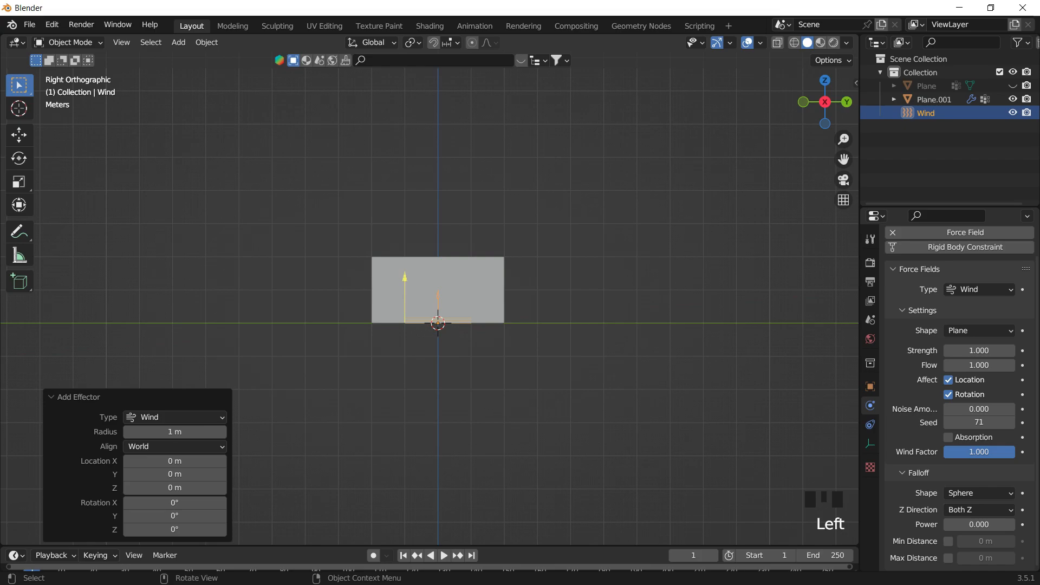
text(r)
text(90)
key(Return)
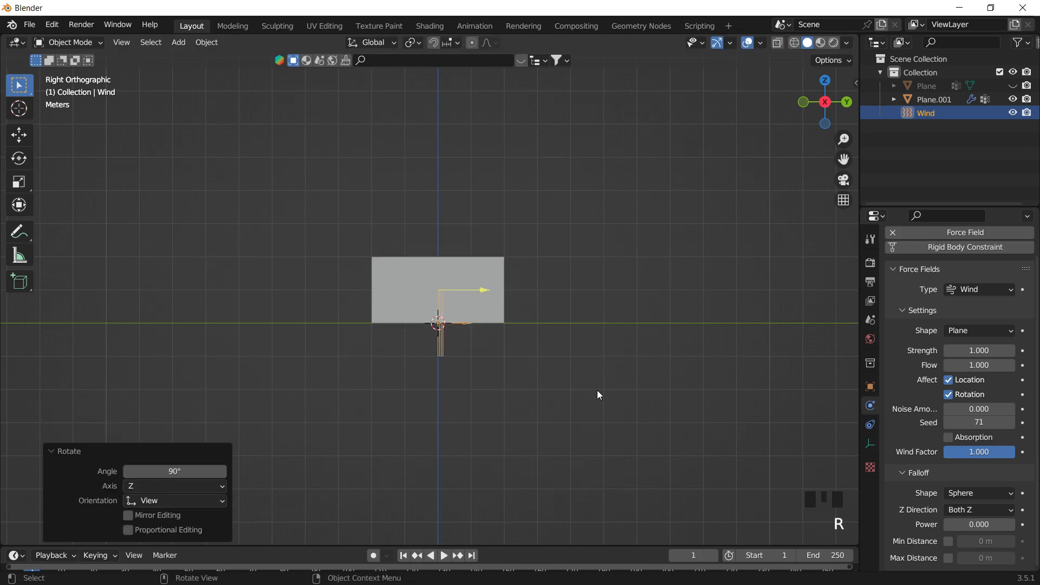
key(g)
click(384, 255)
middle_drag(384, 254, 450, 279)
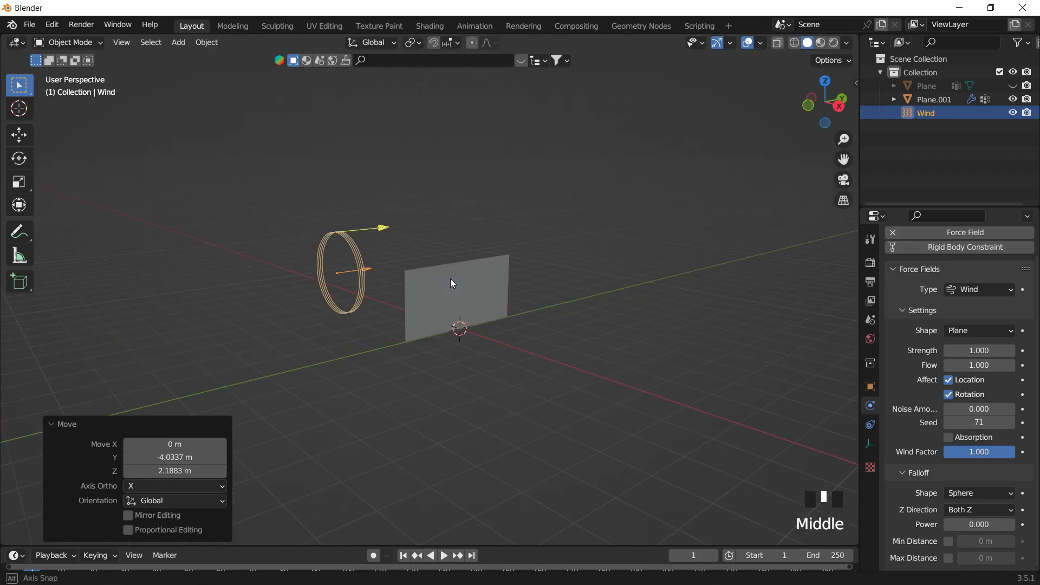
Try moving the wind field along Y while the cloth simulation plays, and undo the move.
key(space)
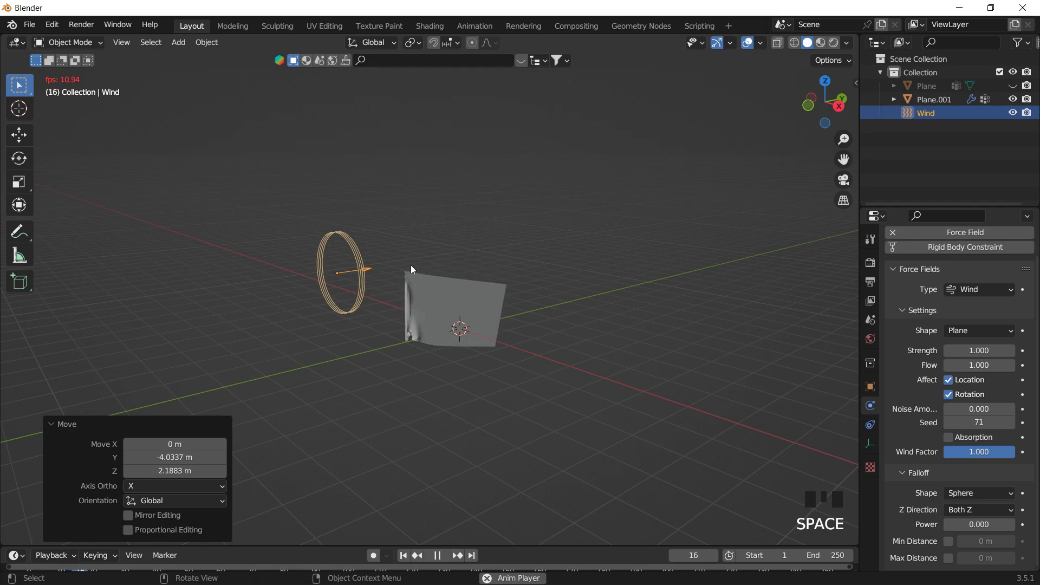
key(g)
key(z)
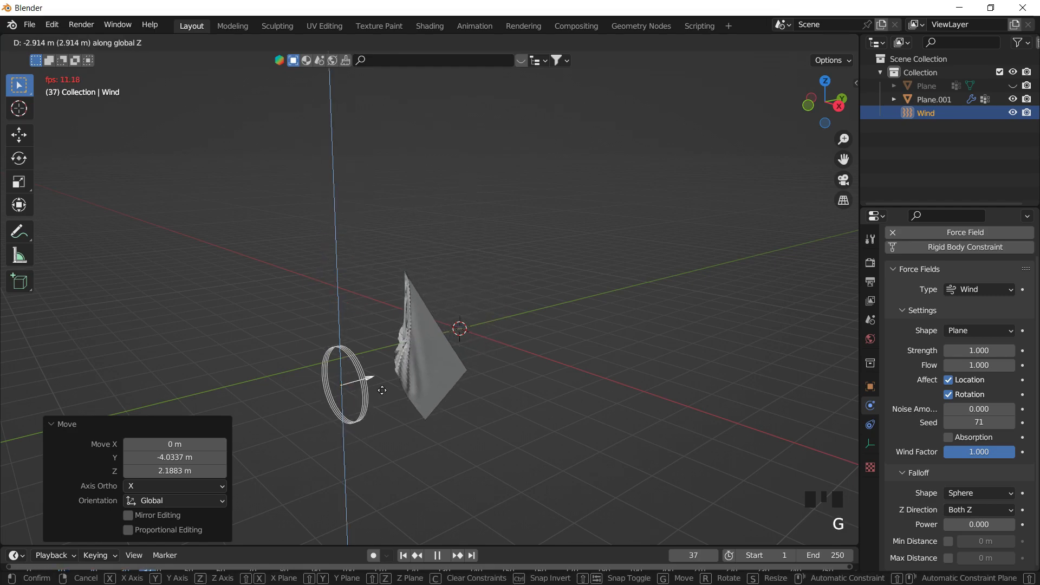
key(y)
click(287, 305)
key(ctrl+z)
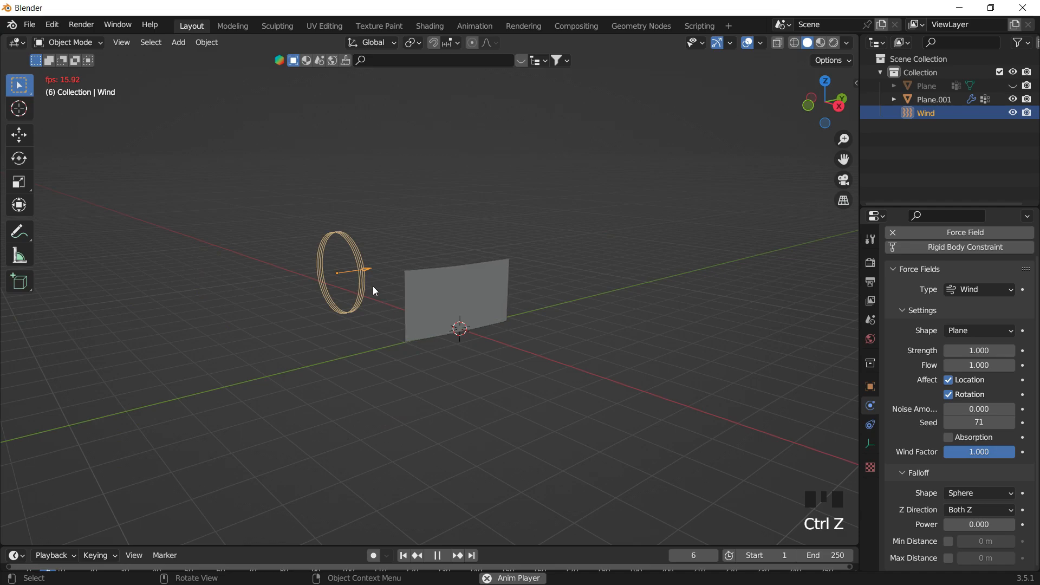
Stop the playback, set the wind's Strength to 400, and replay the cloth simulation from the first frame.
scroll(372, 285, up, 4)
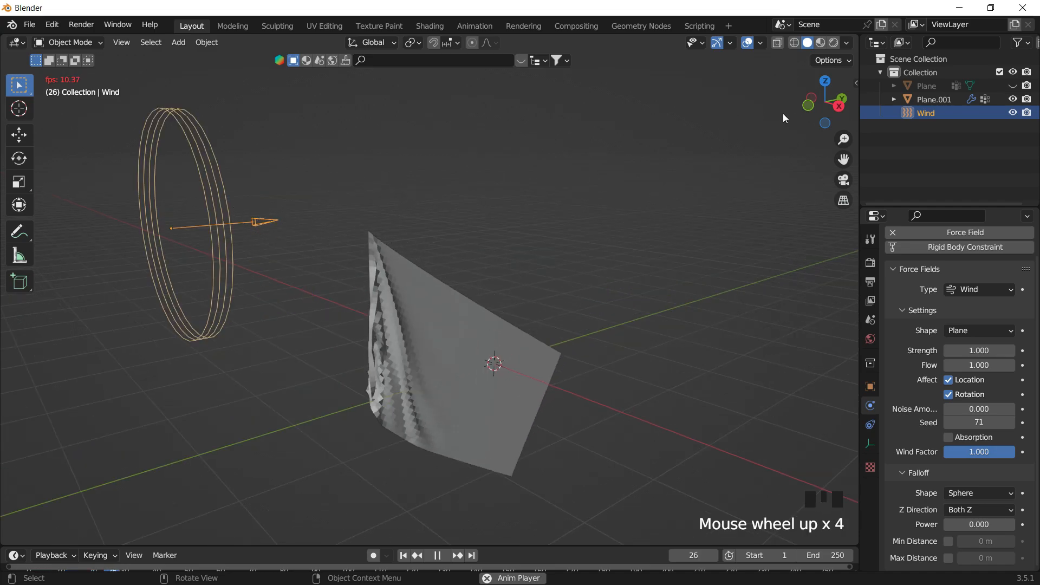
scroll(454, 271, down, 4)
shift+middle_drag(455, 271, 457, 239)
scroll(465, 279, up, 1)
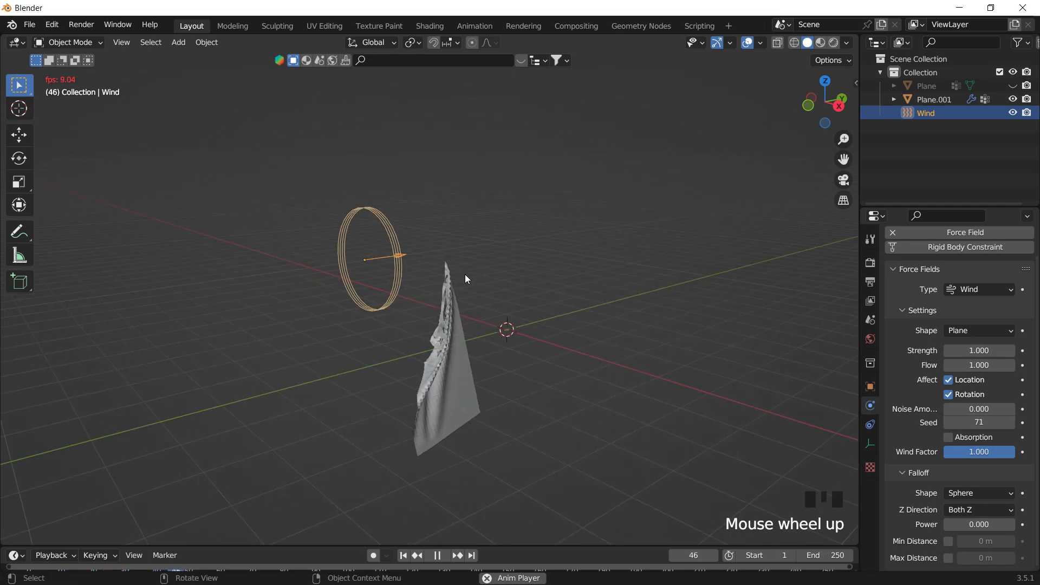
key(space)
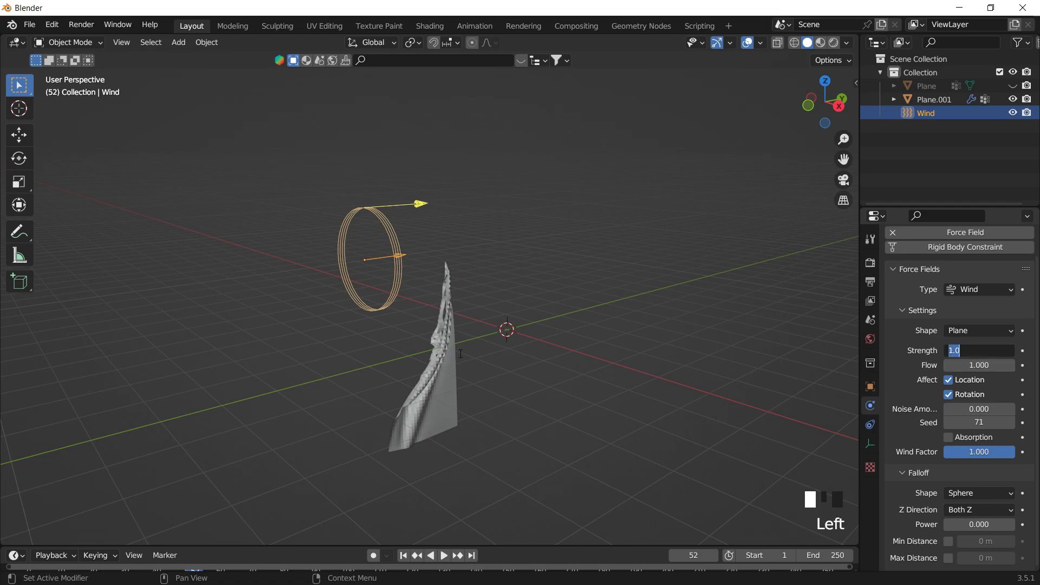
key(Return)
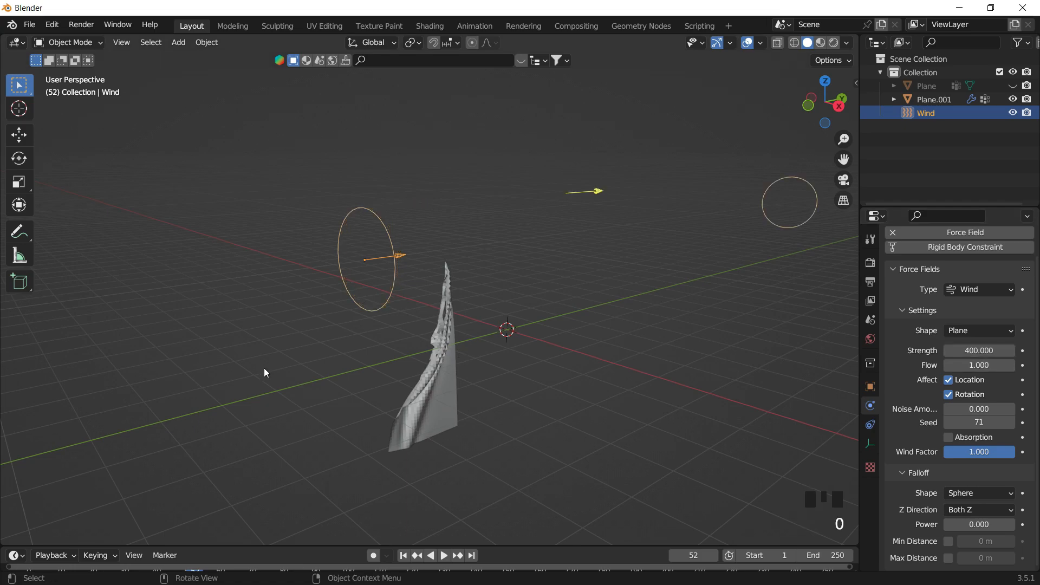
key(space)
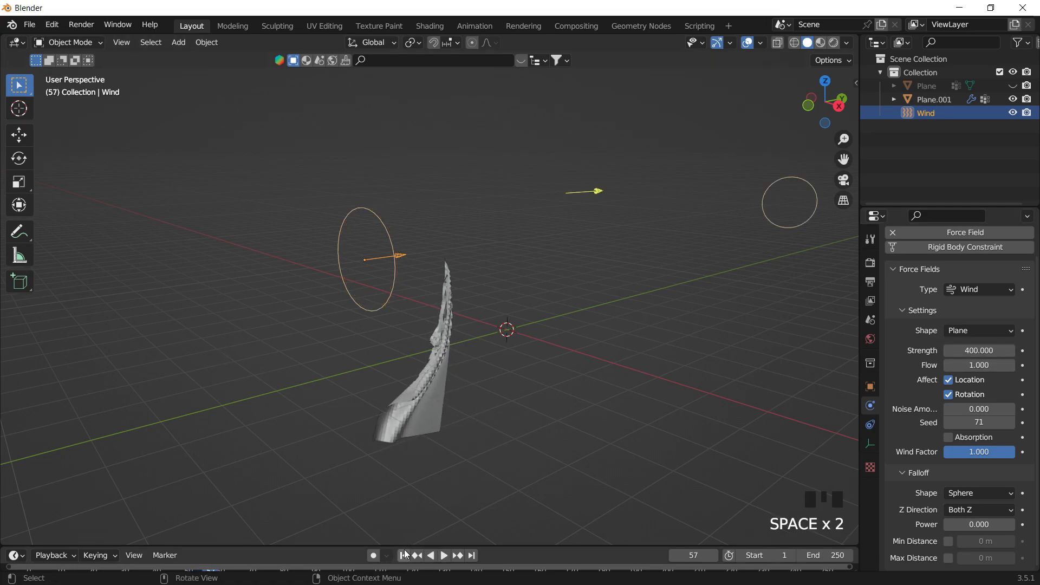
click(403, 555)
key(space)
middle_drag(547, 291, 446, 337)
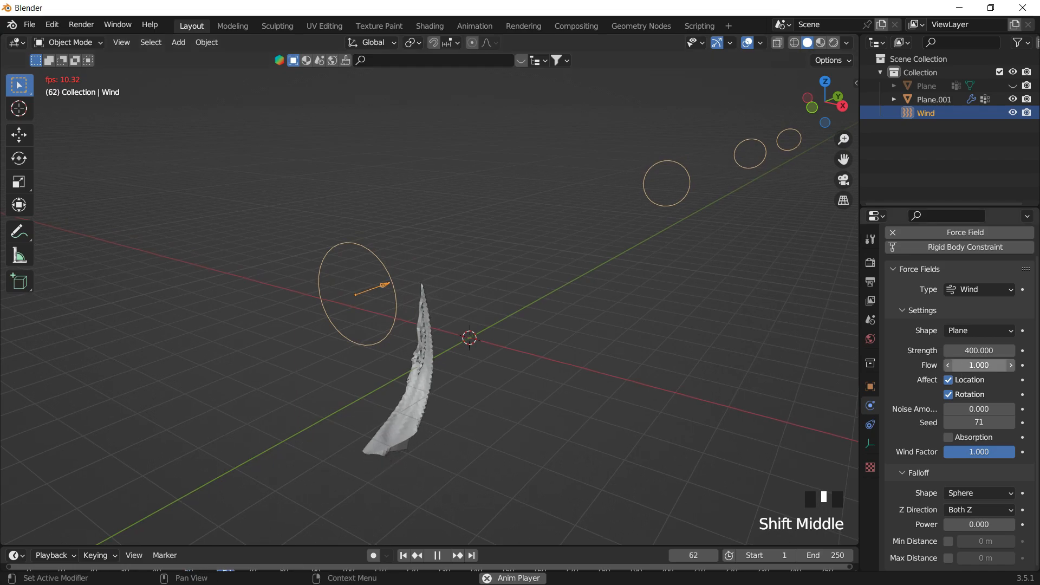
Set the wind's Flow to 6 and Seed to 100, and replay the start of the simulation.
click(966, 365)
mouse_move(665, 340)
middle_down()
mouse_move(650, 343)
mouse_move(669, 336)
middle_up()
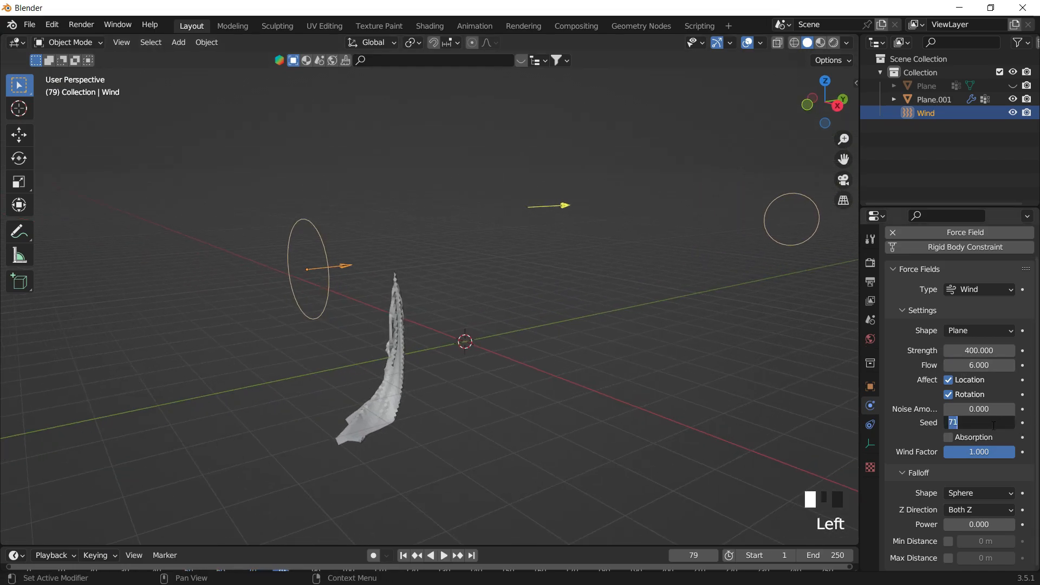
key(space)
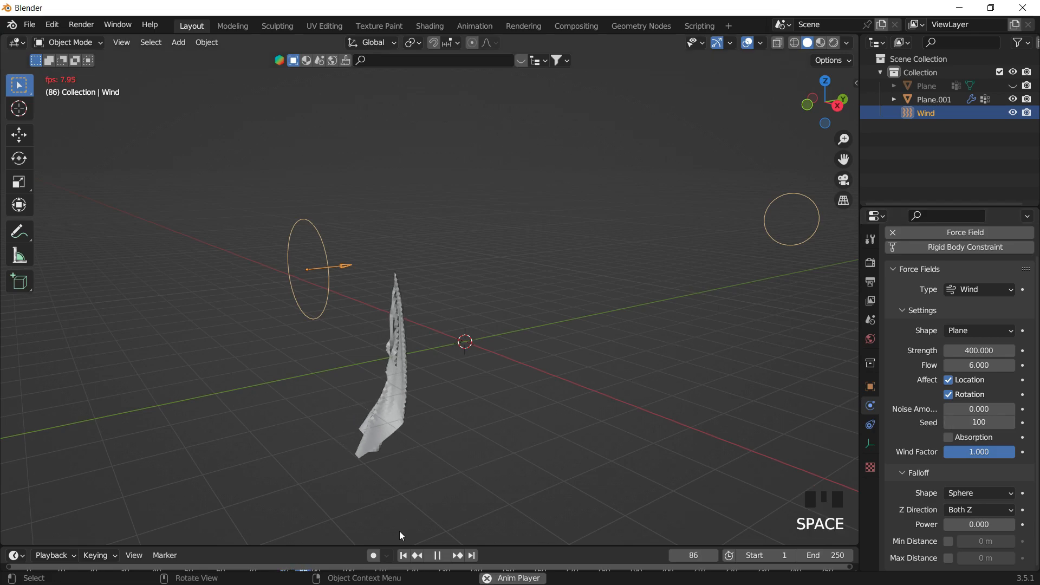
click(403, 555)
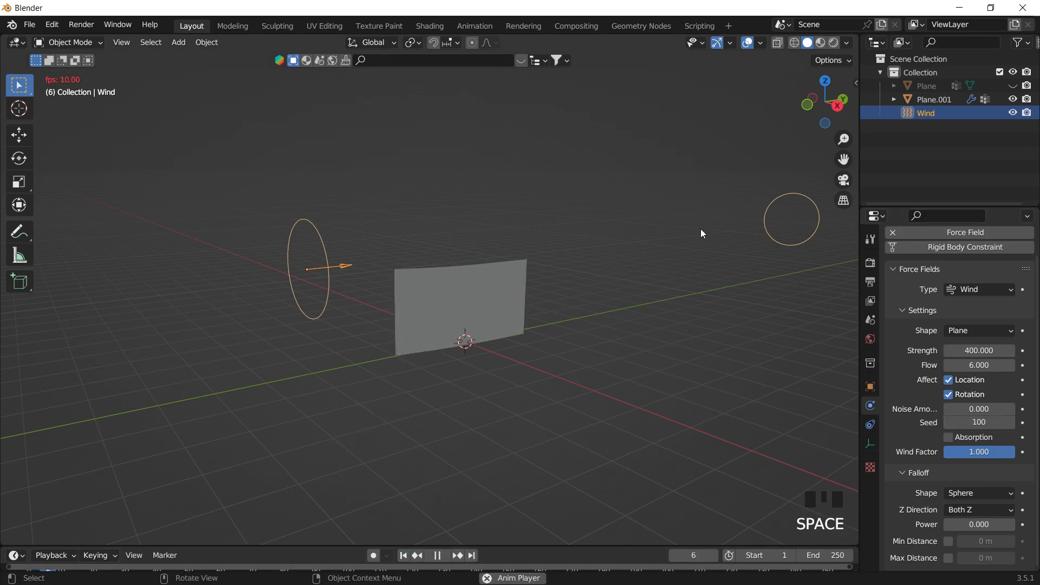
key(space)
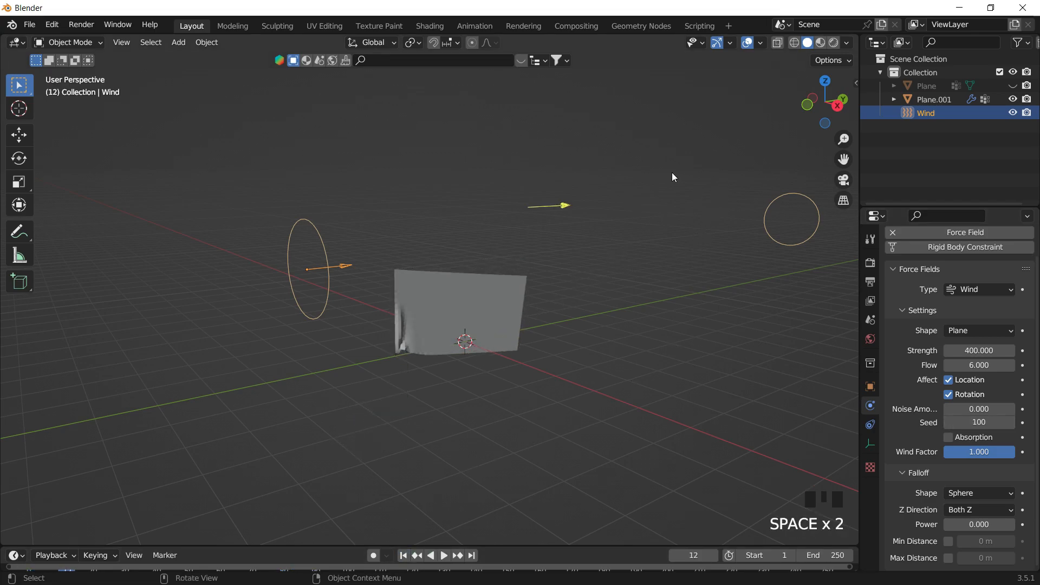
Rotate the wind field about -22.4° around the vertical axis in the top view.
click(821, 84)
key(r)
click(545, 428)
middle_drag(545, 428, 469, 301)
Test the angled wind on the cloth, raise its Strength to 6000, and resume the simulation.
key(space)
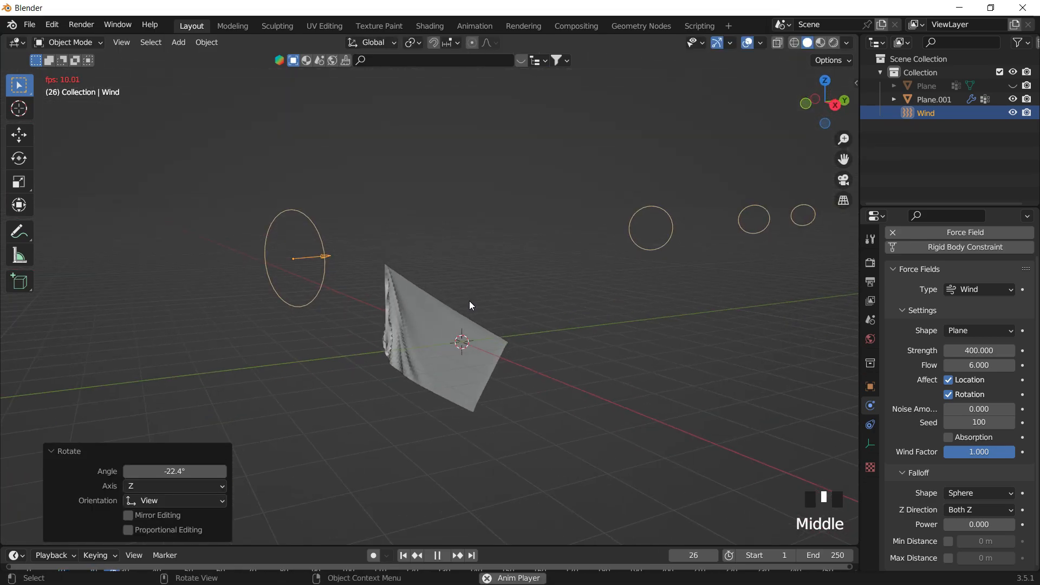
key(space)
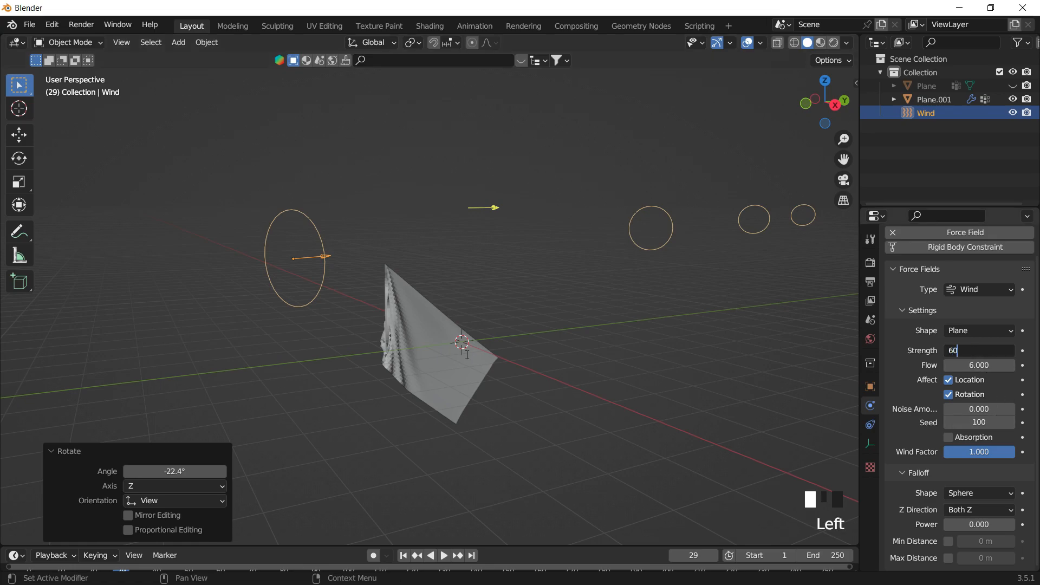
key(space)
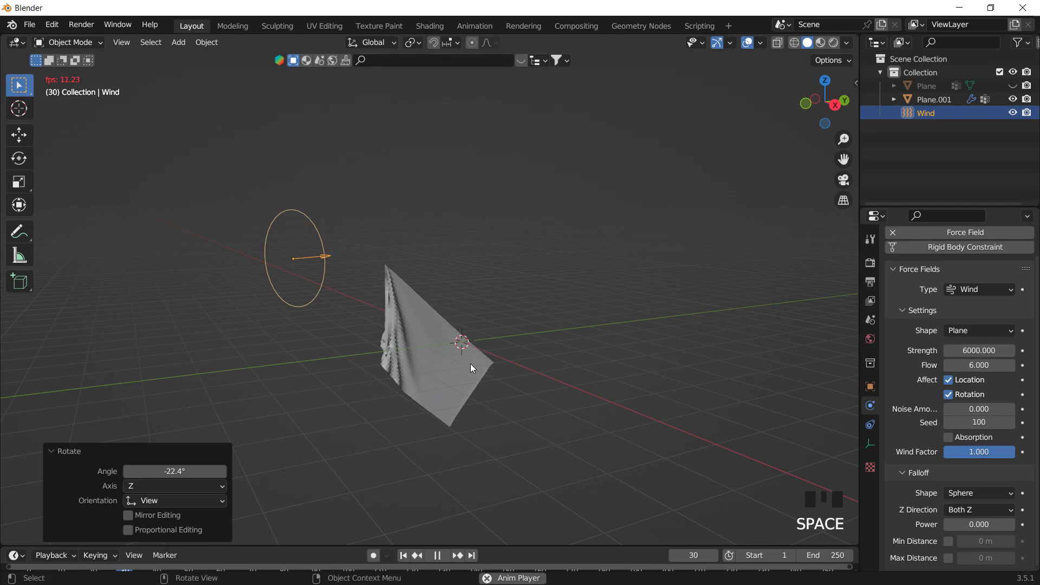
Examine how the angled wind at Strength 6000 moves the flag, from the side and from above.
shift+middle_drag(497, 349, 541, 297)
scroll(591, 255, up, 2)
shift+middle_drag(591, 256, 554, 265)
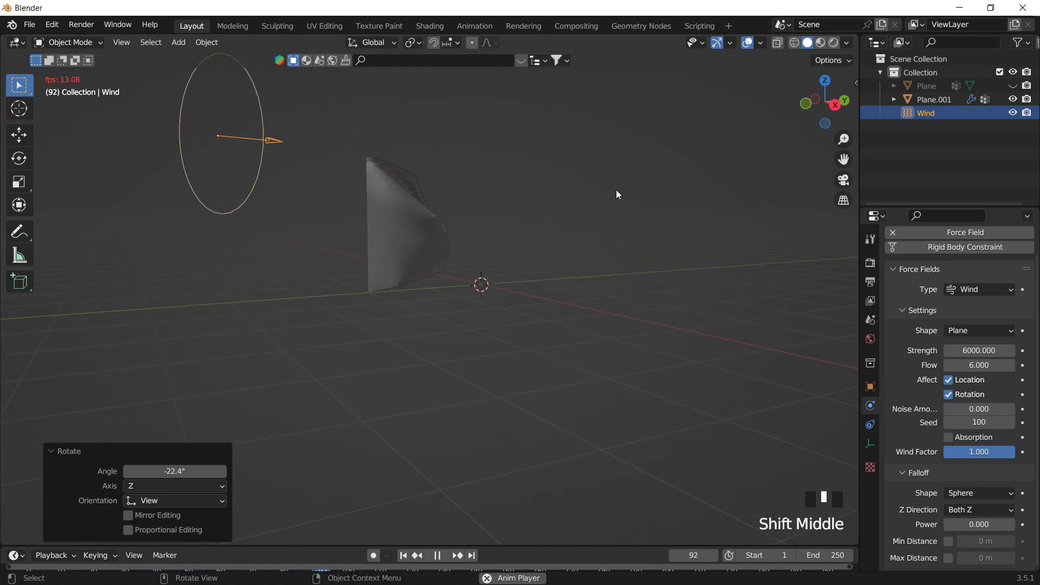
middle_drag(619, 190, 580, 191)
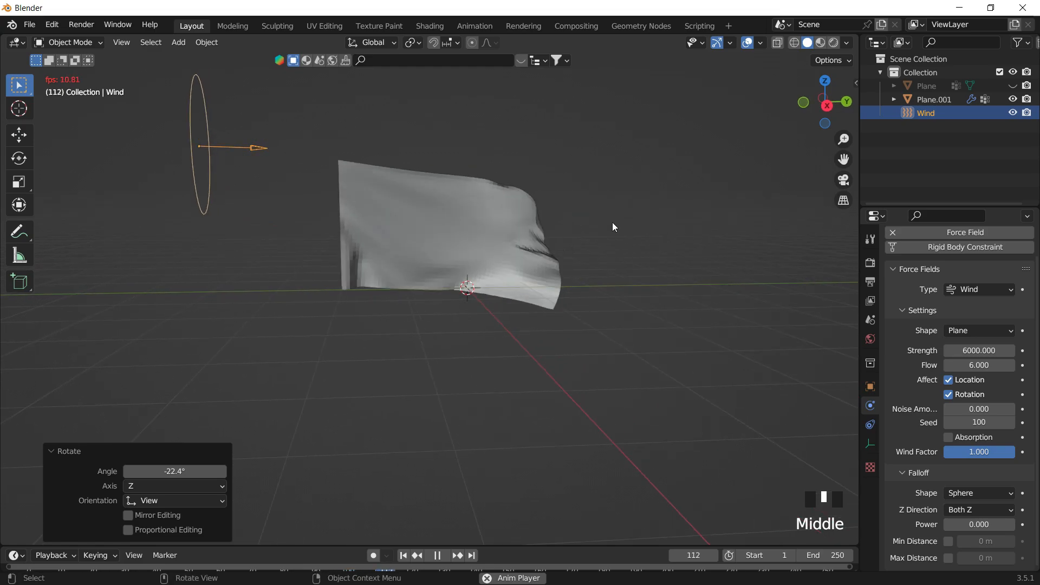
click(824, 81)
scroll(429, 300, up, 2)
scroll(429, 300, down, 10)
shift+middle_drag(419, 294, 475, 427)
scroll(353, 252, down, 6)
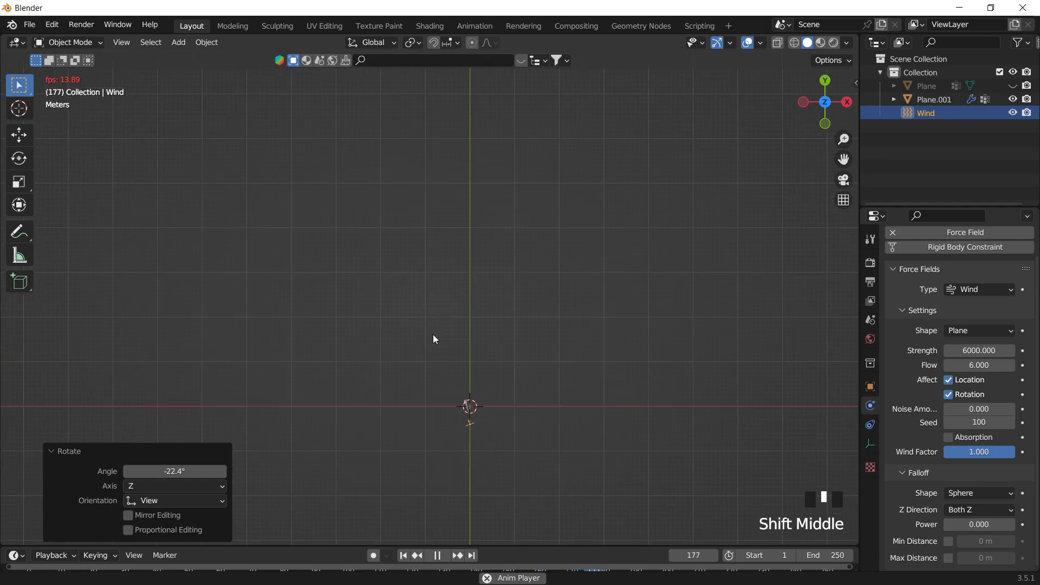
Set the wind field's Z rotation to 0° so that it blows straight along the flag.
scroll(467, 335, up, 7)
mouse_move(462, 313)
shift+middle_down()
mouse_move(555, 395)
mouse_move(512, 242)
mouse_move(460, 327)
shift+middle_up()
scroll(459, 327, up, 7)
shift+middle_drag(534, 405, 541, 207)
key(n)
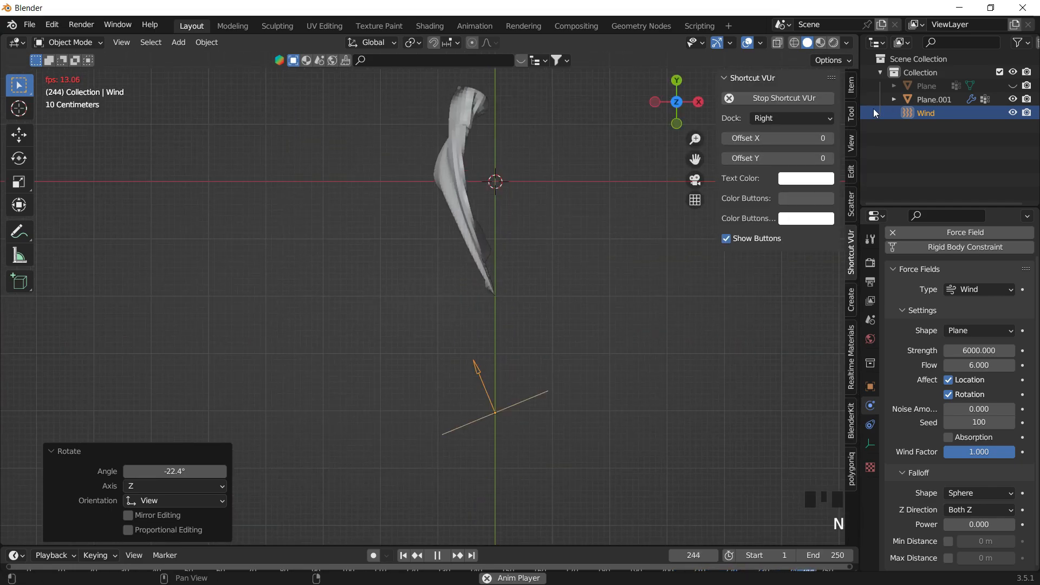
click(850, 85)
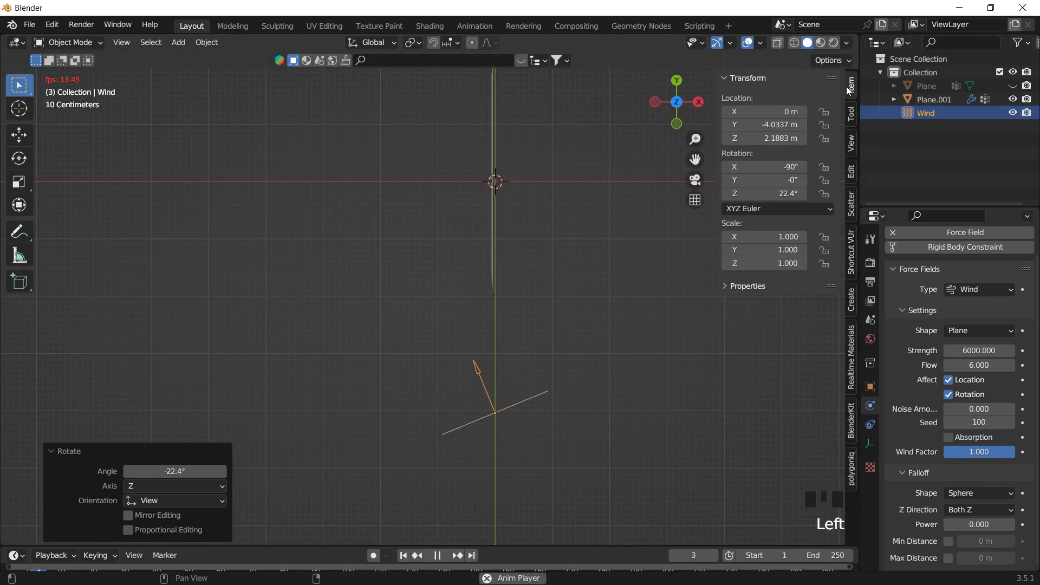
click(776, 190)
text(0)
key(Return)
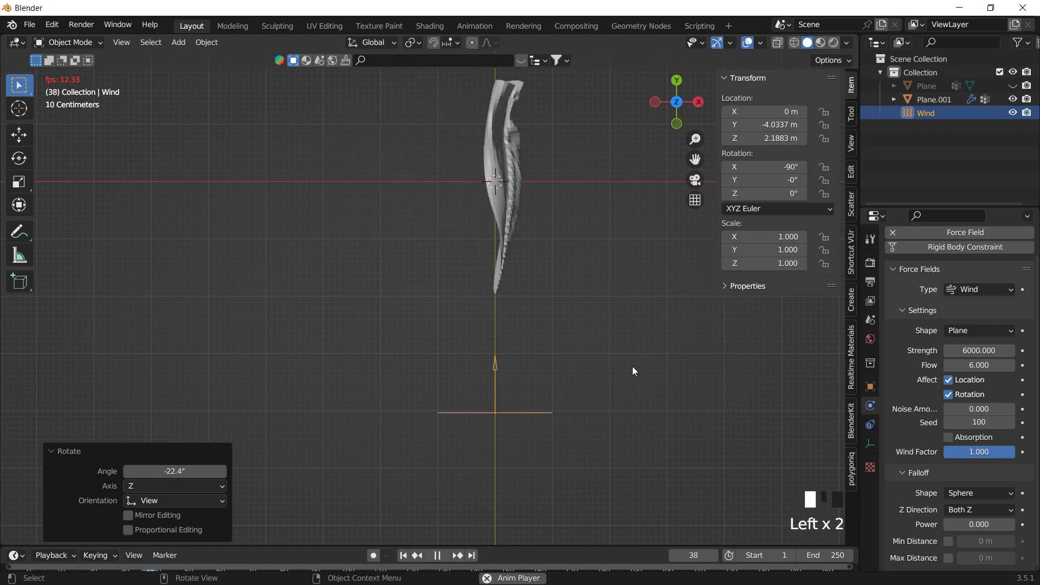
Scale the wind field along the global Y axis to about 0.192.
middle_drag(620, 261, 597, 167)
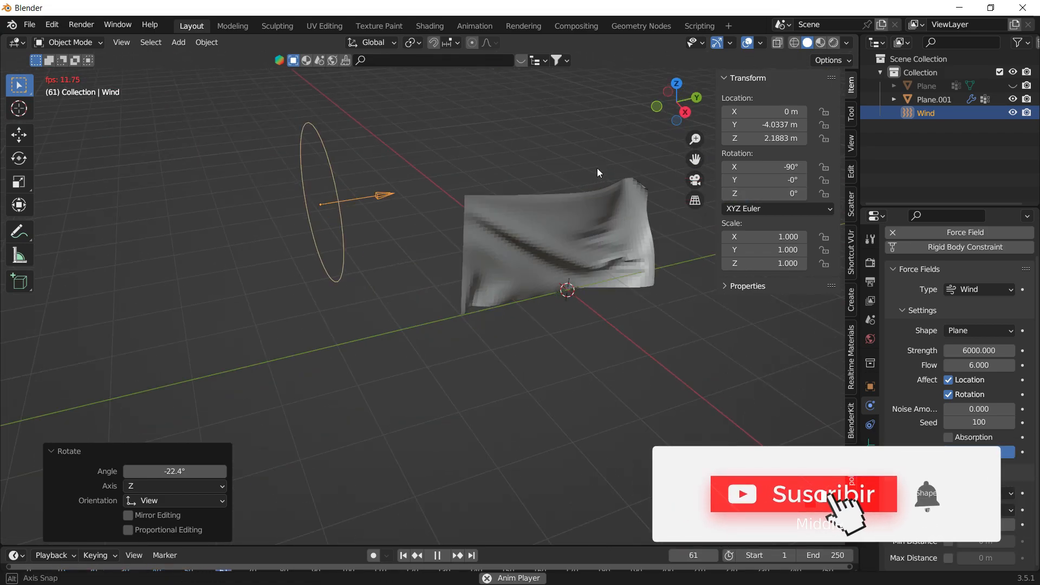
key(s)
key(y)
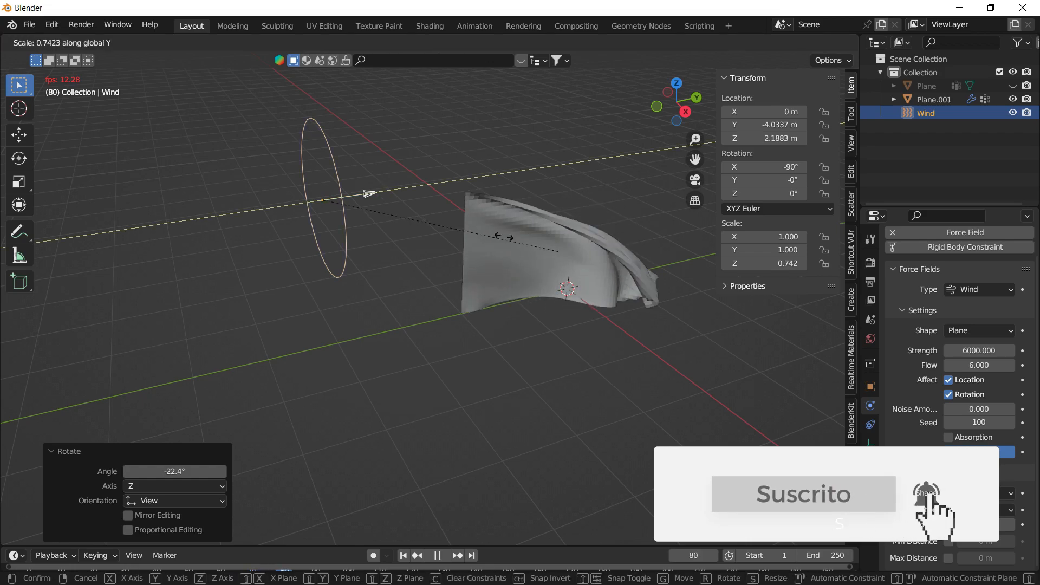
click(391, 200)
Enlarge the timeline area and watch the flag simulation with the rescaled wind from different angles.
scroll(475, 229, down, 6)
shift+middle_drag(475, 229, 431, 256)
scroll(396, 230, down, 4)
scroll(436, 258, up, 6)
scroll(439, 262, up, 5)
shift+middle_drag(479, 316, 496, 281)
scroll(514, 265, up, 3)
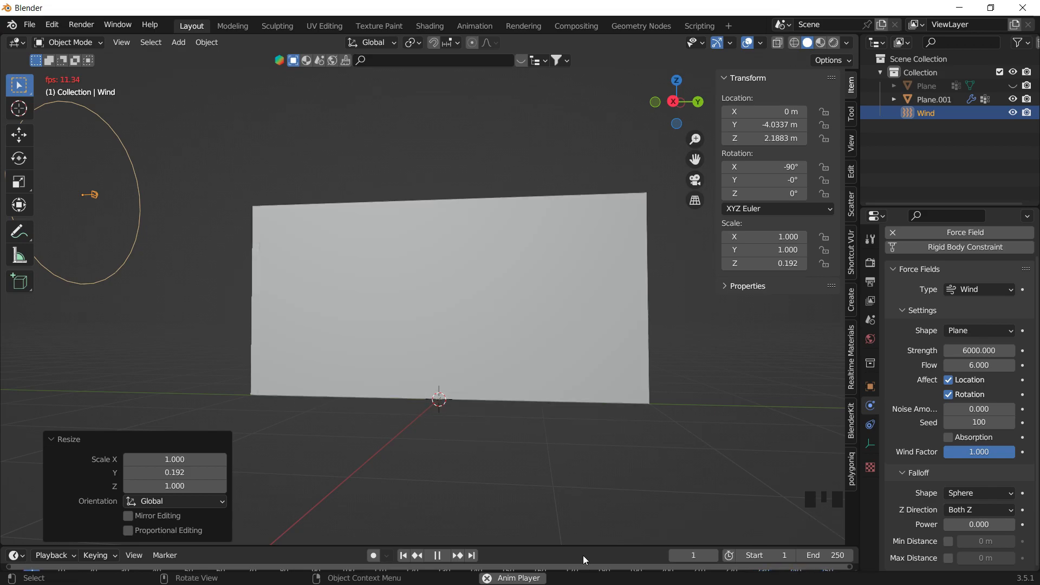
drag(582, 545, 596, 454)
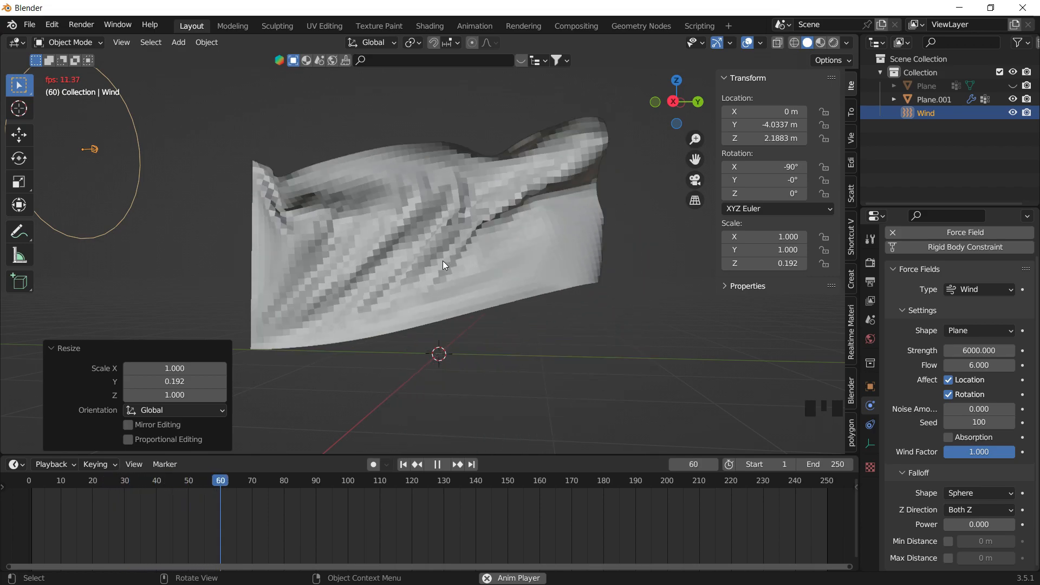
middle_drag(401, 236, 458, 212)
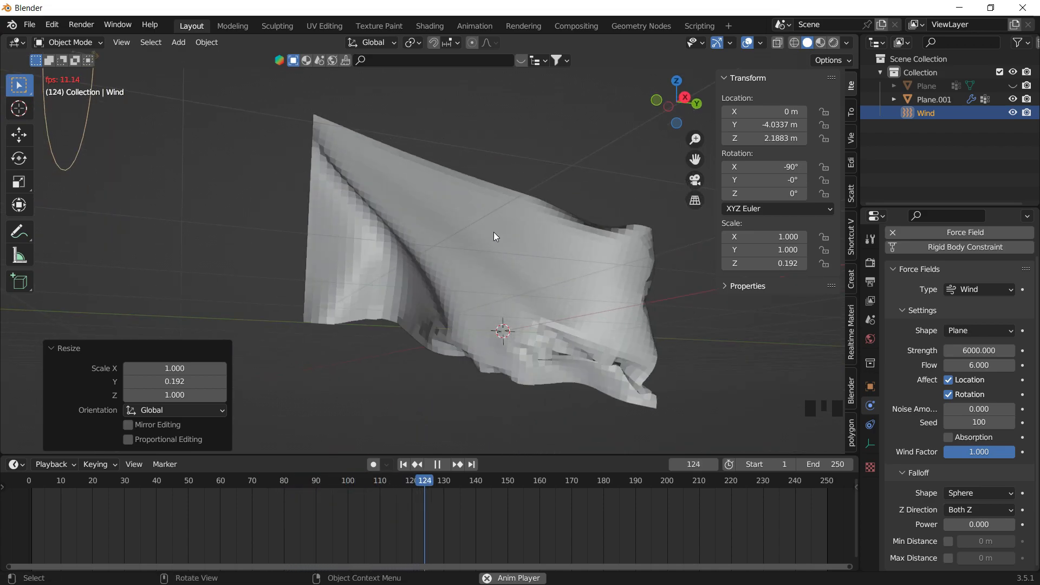
Stop the playback and give the flag a level 1 subdivision and Shade Auto Smooth.
key(space)
click(479, 236)
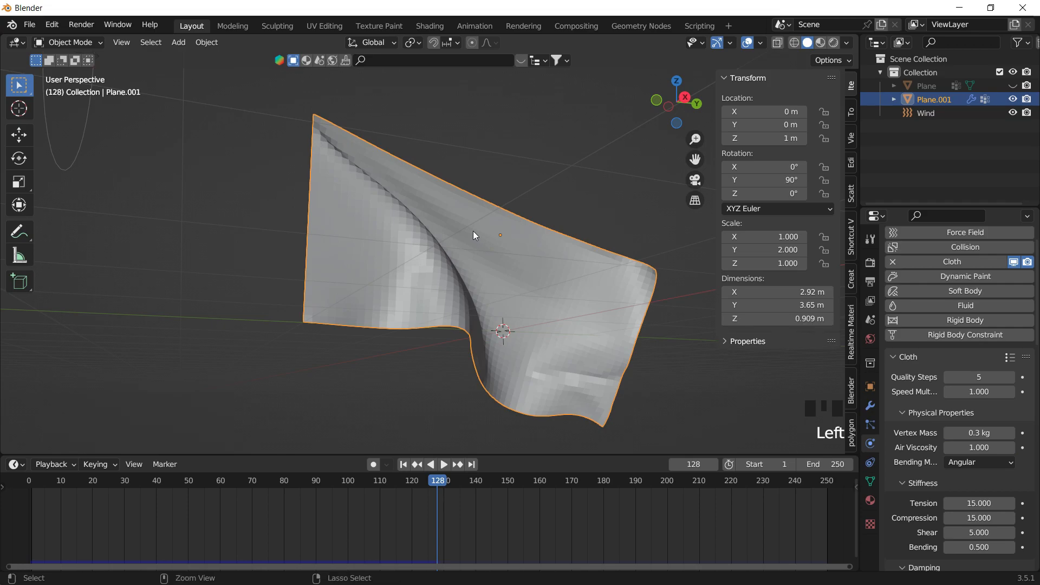
key(ctrl+1)
right_click(471, 229)
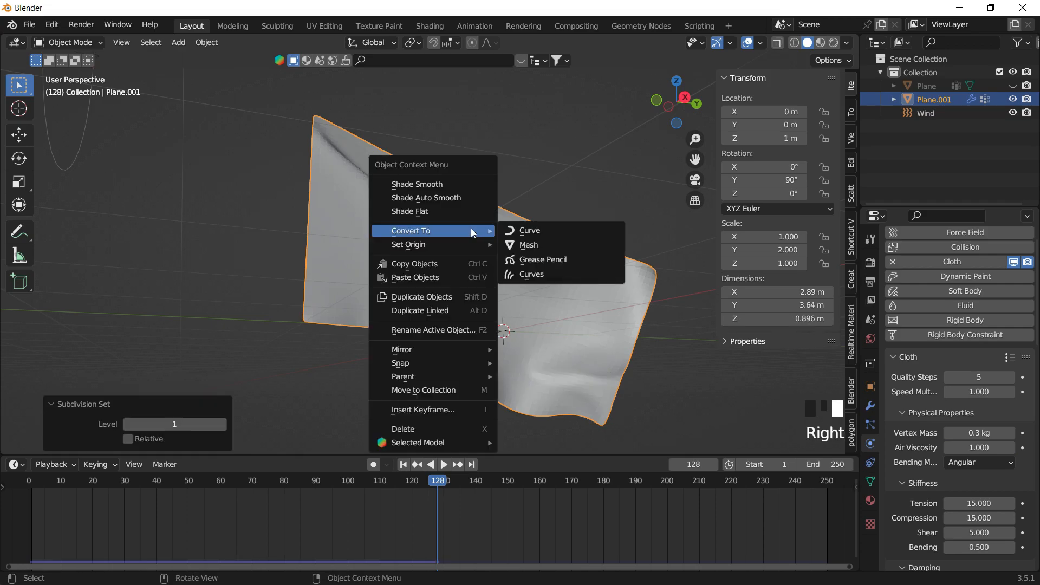
click(439, 191)
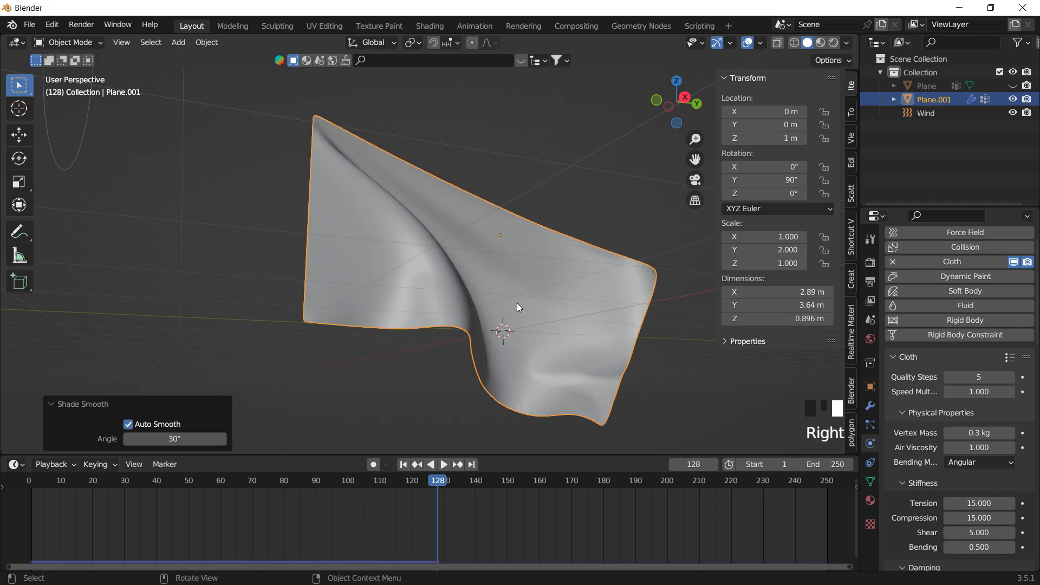
Set the cloth cache's simulation End frame to 200 and bake the flag simulation.
click(870, 406)
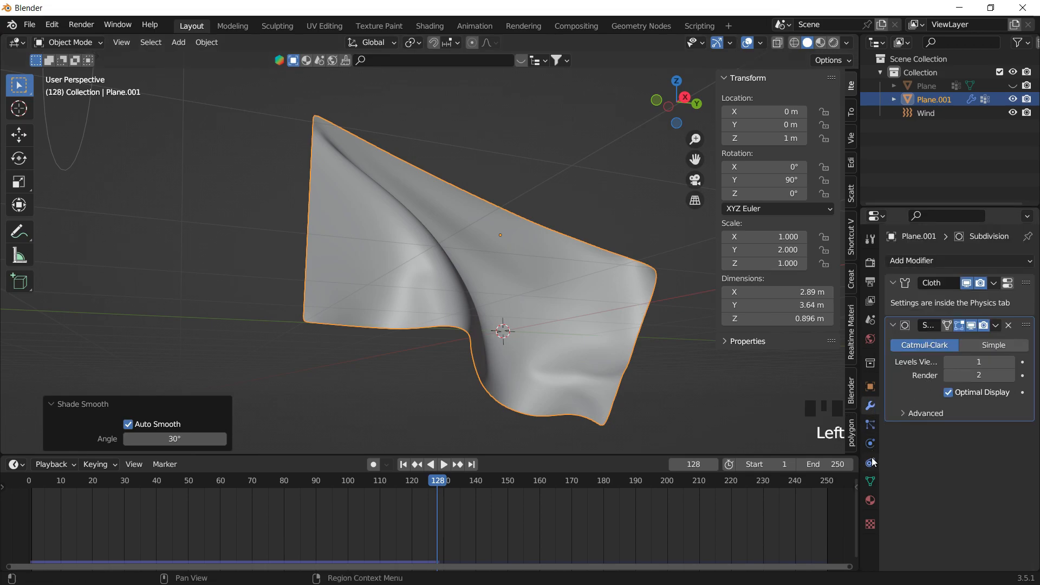
click(870, 444)
scroll(919, 444, down, 20)
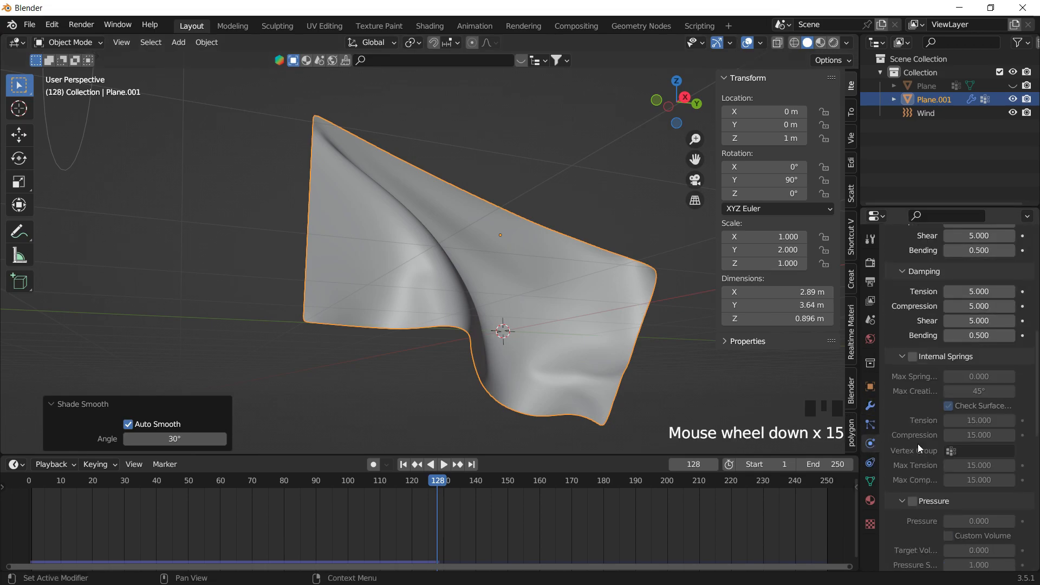
click(919, 356)
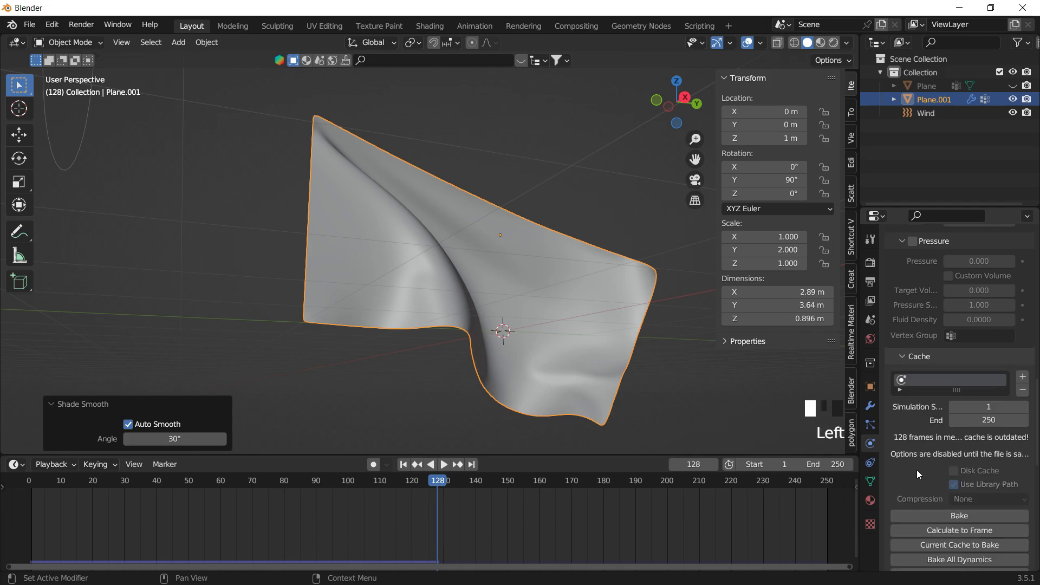
scroll(916, 470, down, 4)
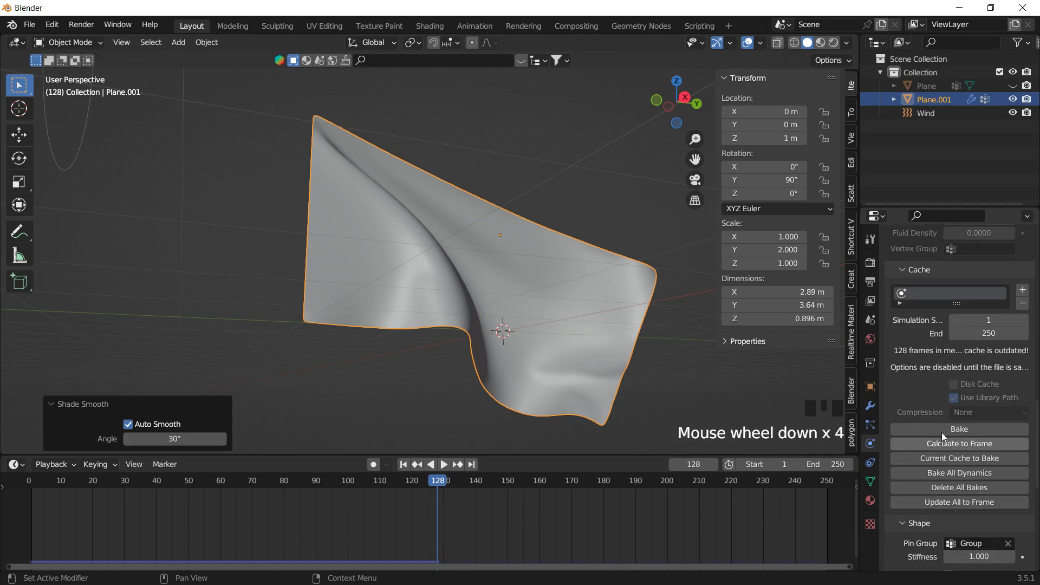
click(991, 333)
key(Return)
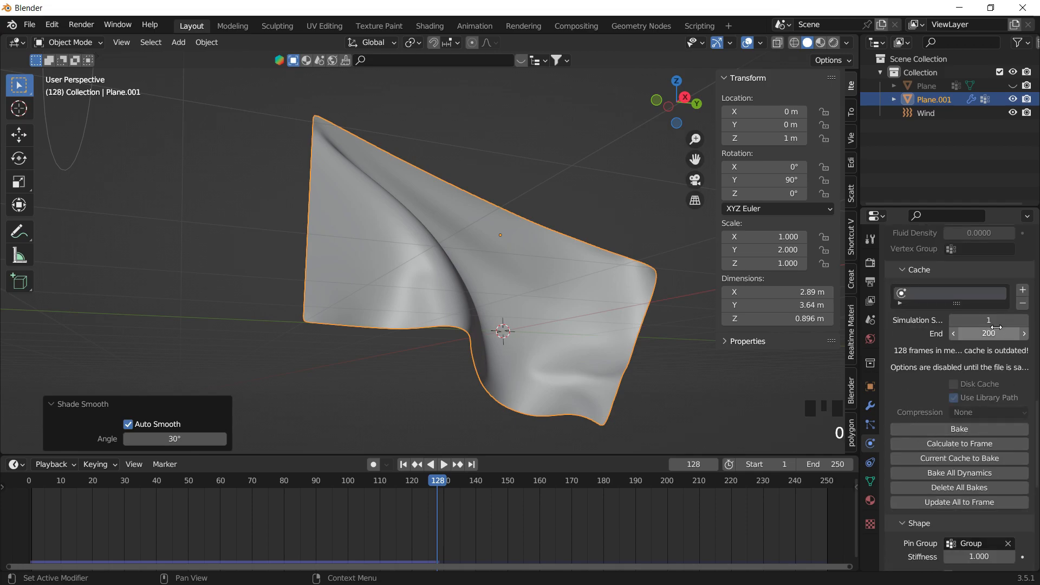
click(961, 431)
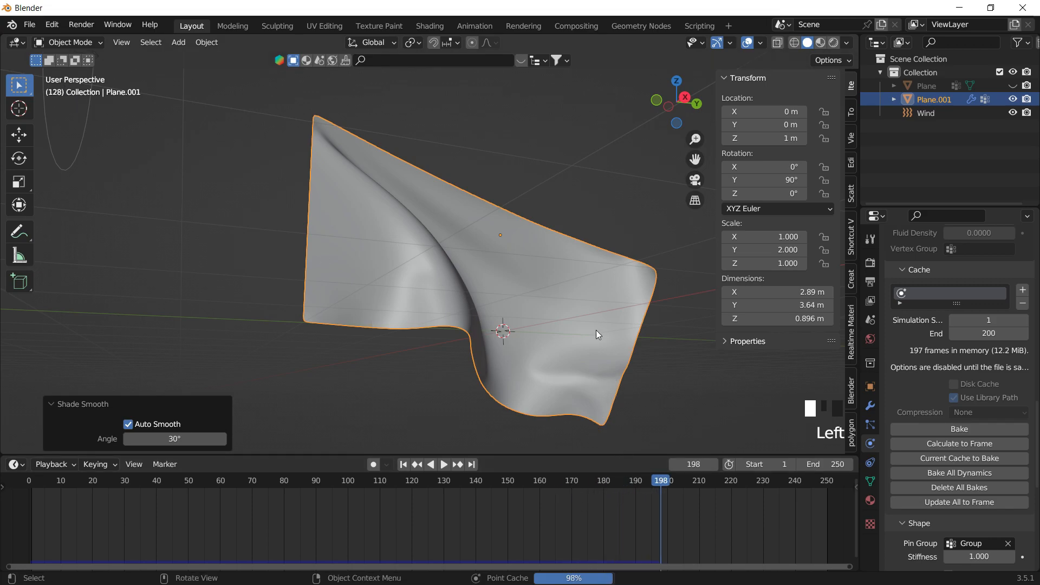
Delete the wind force field and replay the baked flag simulation without it.
key(space)
middle_click(473, 248)
scroll(417, 242, down, 6)
click(343, 168)
key(x)
click(342, 174)
mouse_move(525, 276)
middle_down()
mouse_move(417, 265)
mouse_move(440, 291)
mouse_move(543, 288)
mouse_move(494, 283)
mouse_move(529, 271)
middle_up()
key(space)
scroll(434, 259, up, 5)
key(space)
Set the scene's End frame to 200, play the baked animation and pause it around frame 66.
click(835, 465)
text(2)
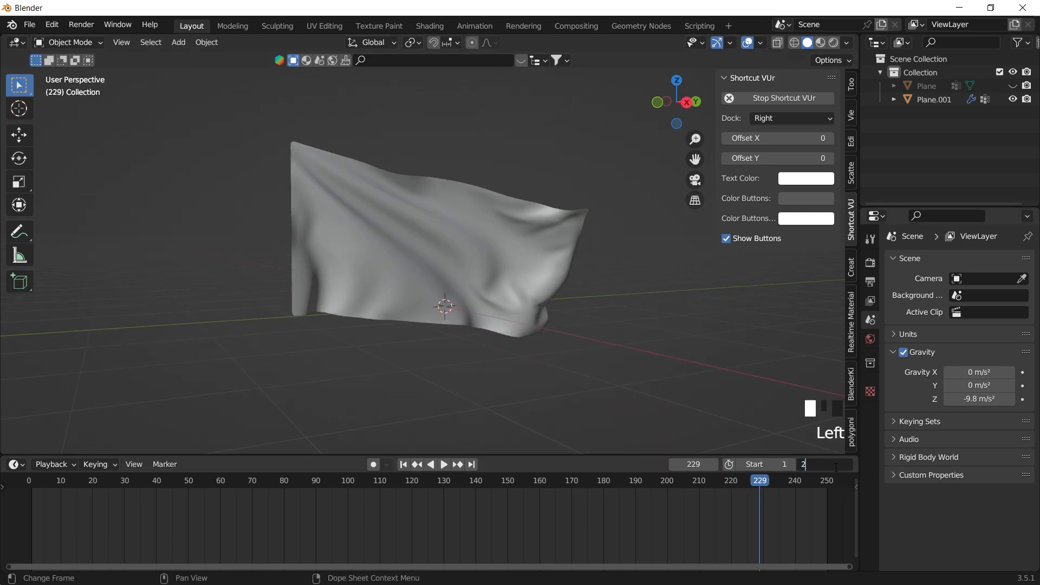
text(00)
key(Return)
key(space)
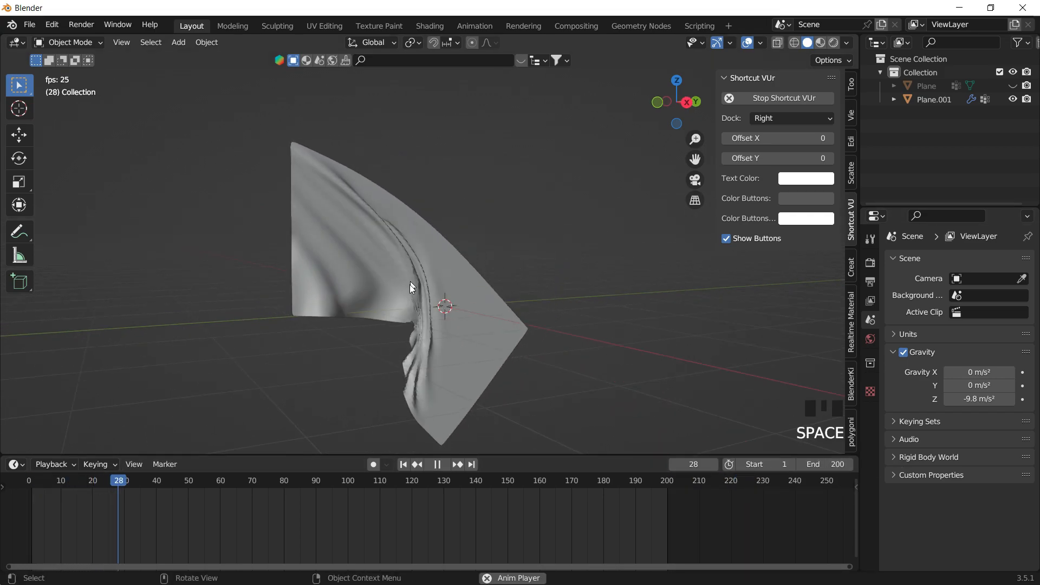
key(space)
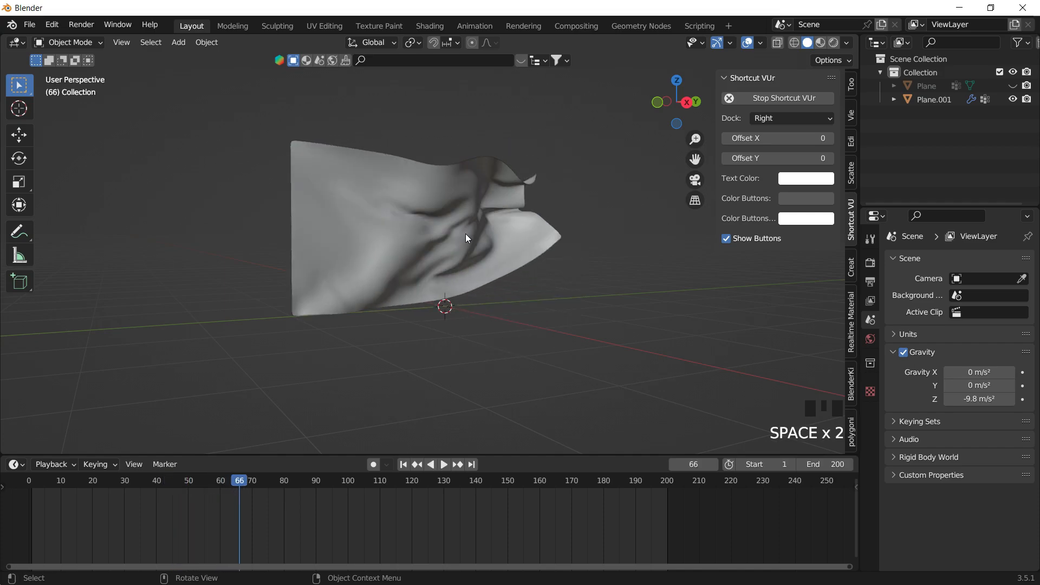
Examine the flag's folds up close while advancing the baked animation a few frames.
click(466, 233)
click(557, 152)
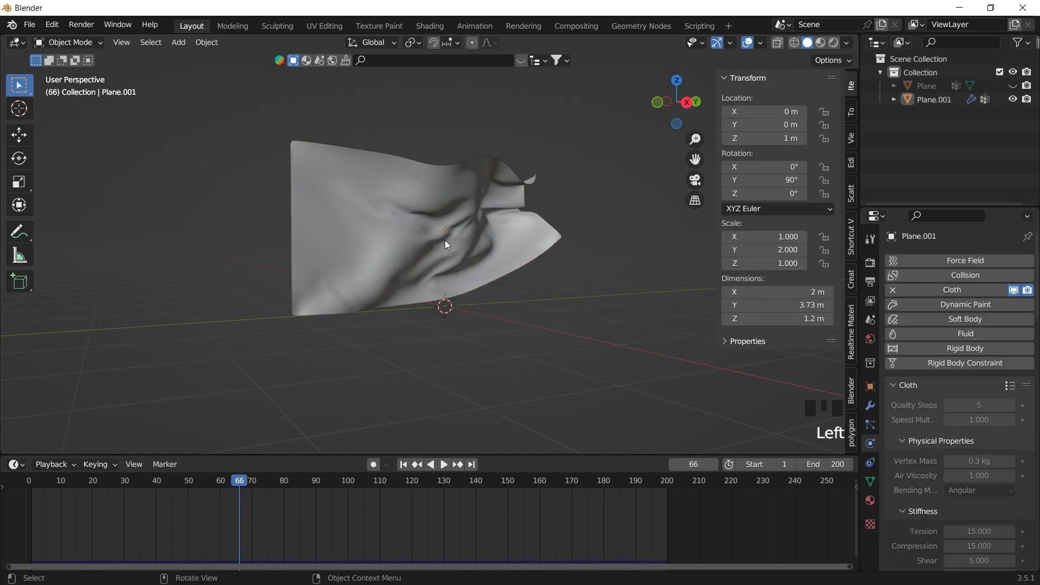
scroll(444, 241, up, 4)
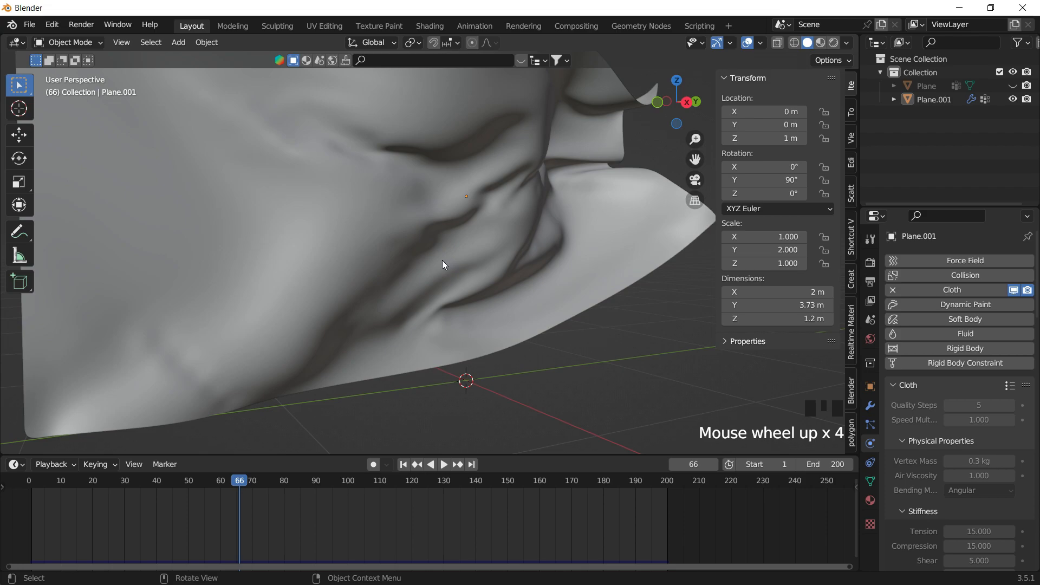
key(space)
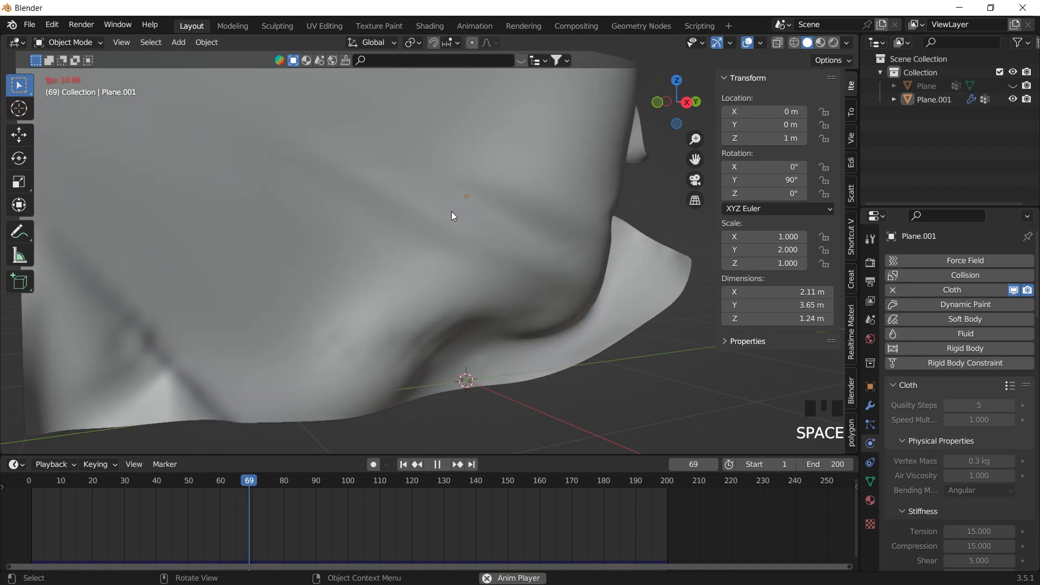
key(space)
scroll(453, 216, down, 3)
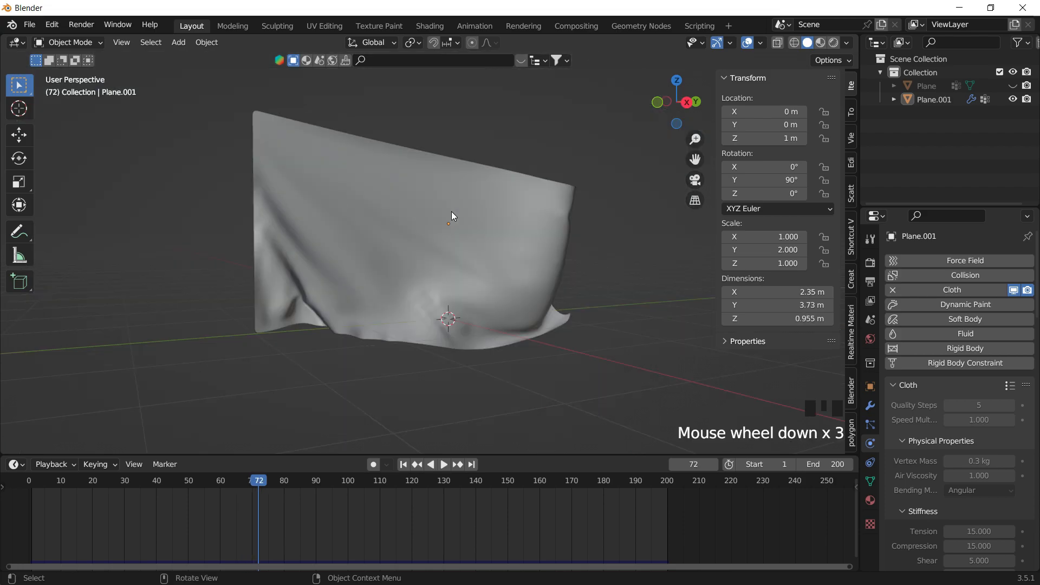
shift+middle_drag(453, 216, 485, 204)
Return to frame 1, set the flag's Subdivision viewport level to 3 and play the animation.
click(485, 204)
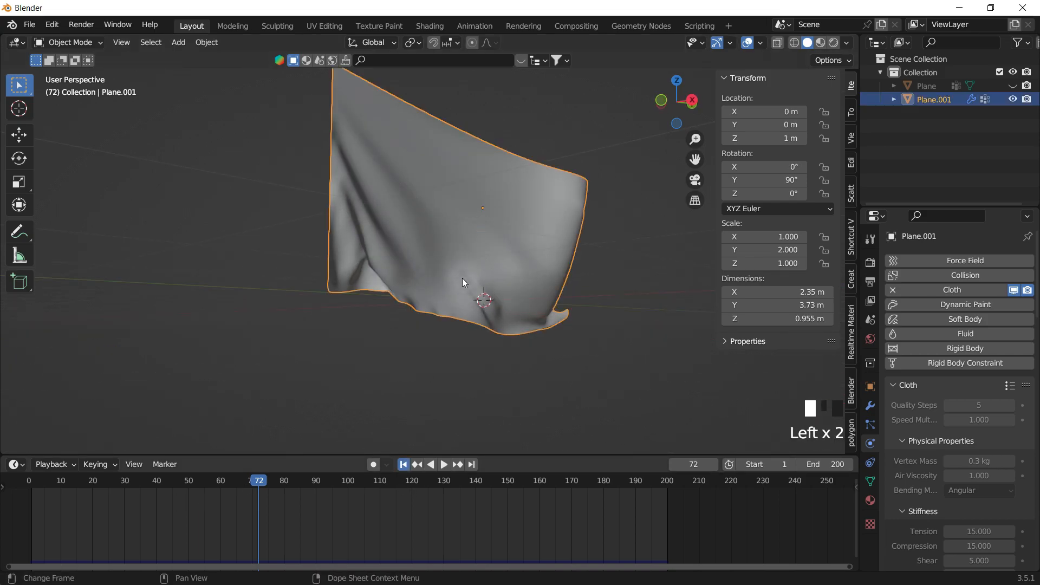
scroll(418, 269, down, 6)
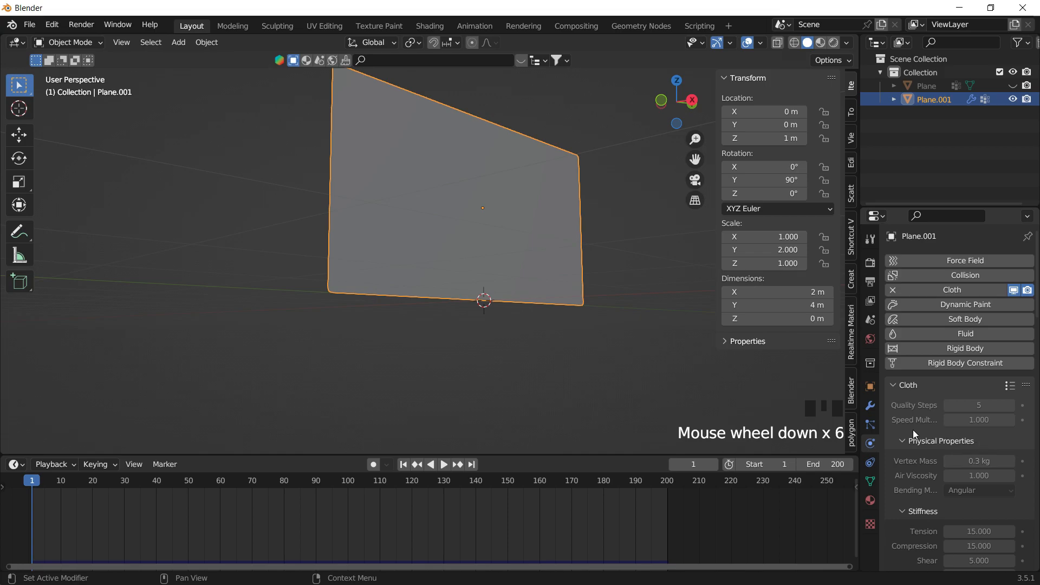
click(870, 406)
click(987, 363)
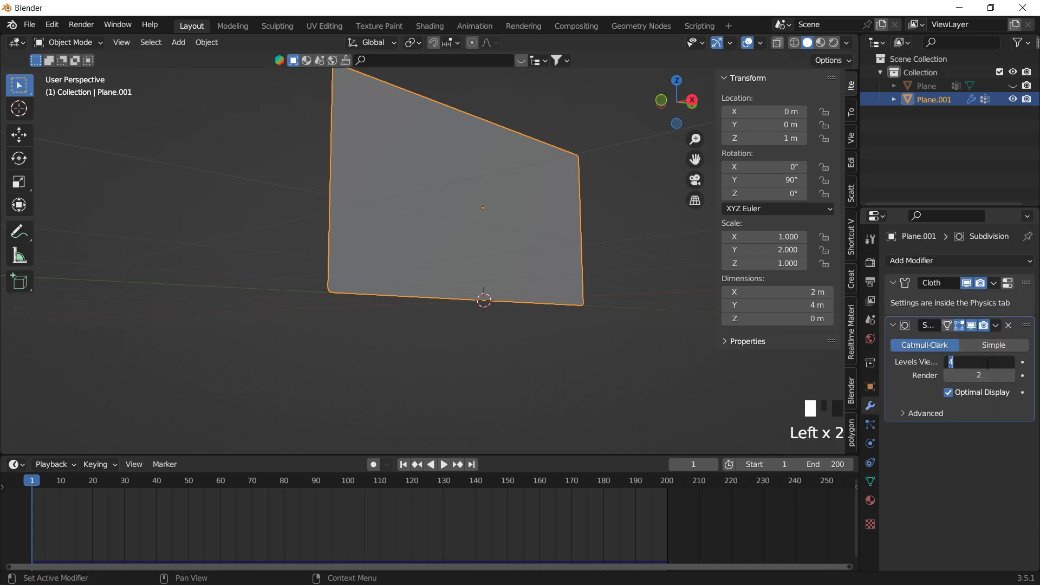
key(Return)
key(space)
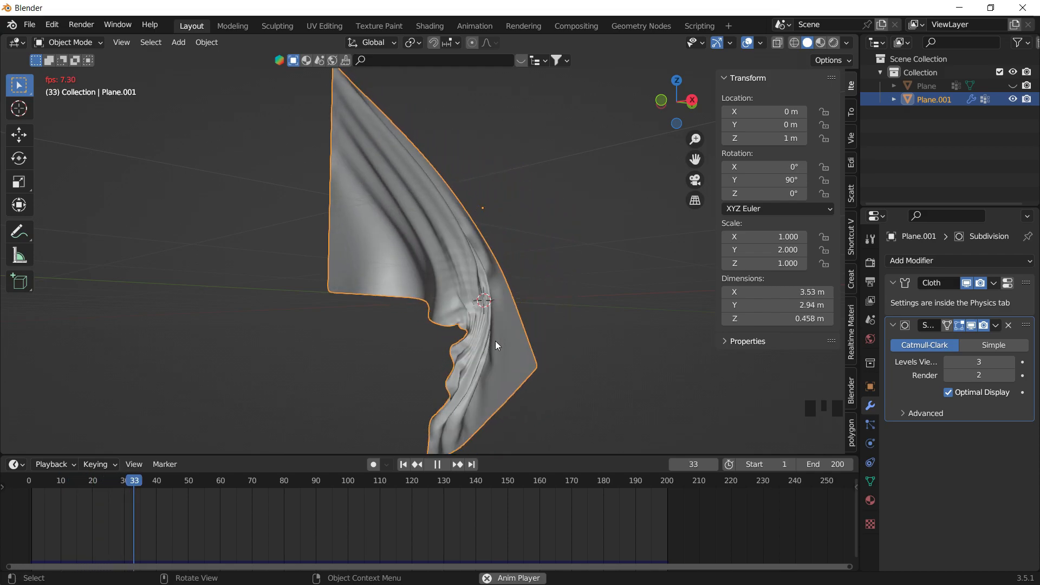
middle_drag(511, 303, 350, 209)
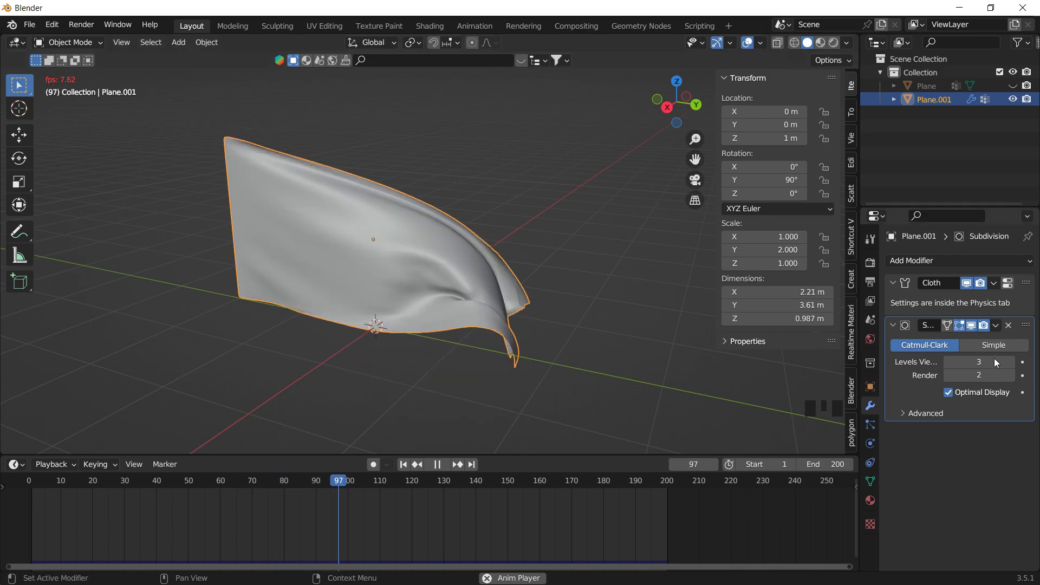
Stop the playback, reduce the Subdivision viewport level to 1 and resume the animation.
key(space)
click(947, 362)
click(947, 362)
key(space)
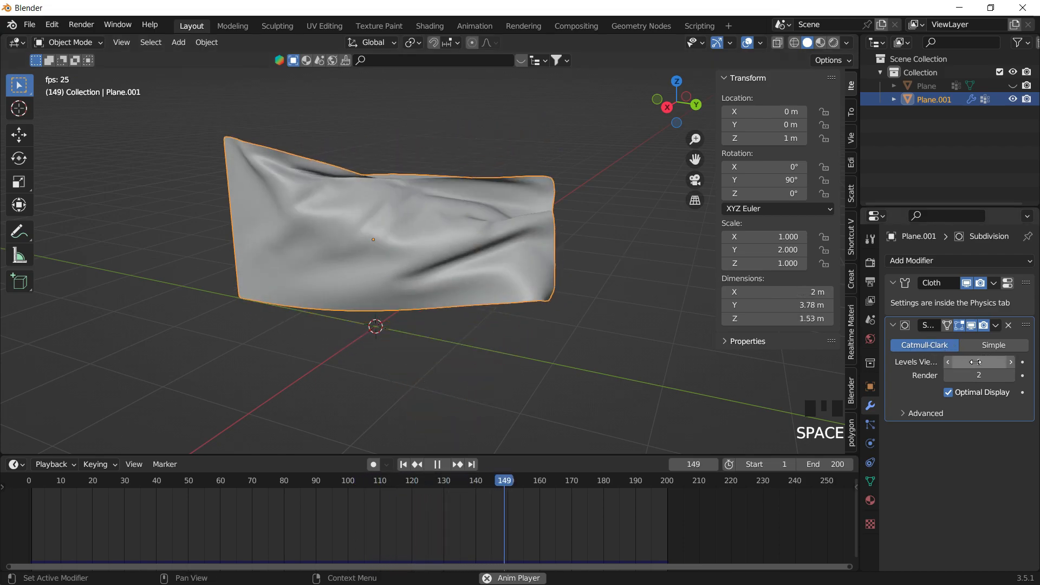
Check the flag's shading options and examine its looping animation from another angle.
right_click(362, 216)
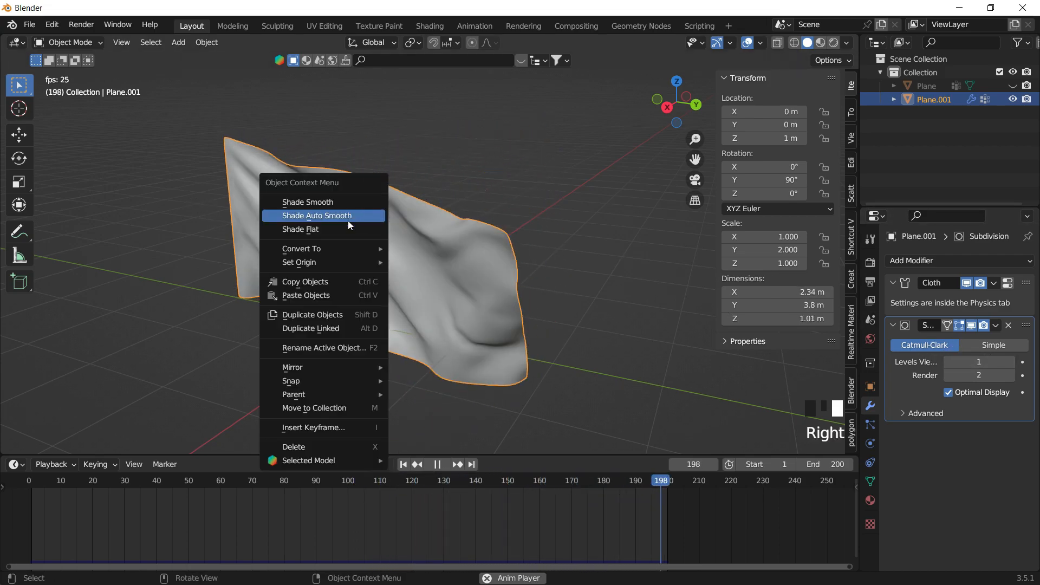
click(338, 229)
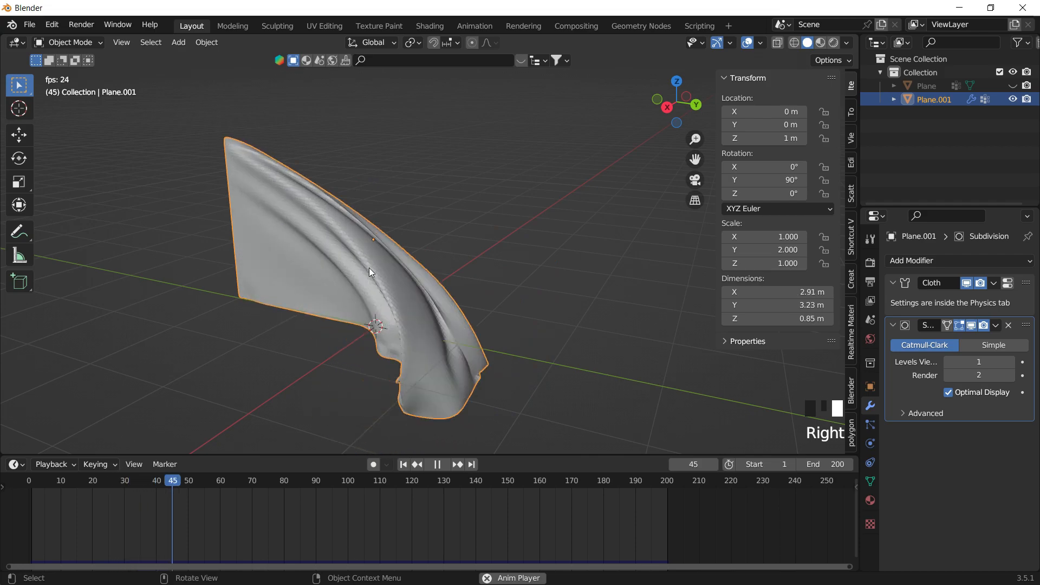
middle_drag(416, 222, 478, 267)
scroll(468, 251, down, 4)
scroll(476, 212, up, 4)
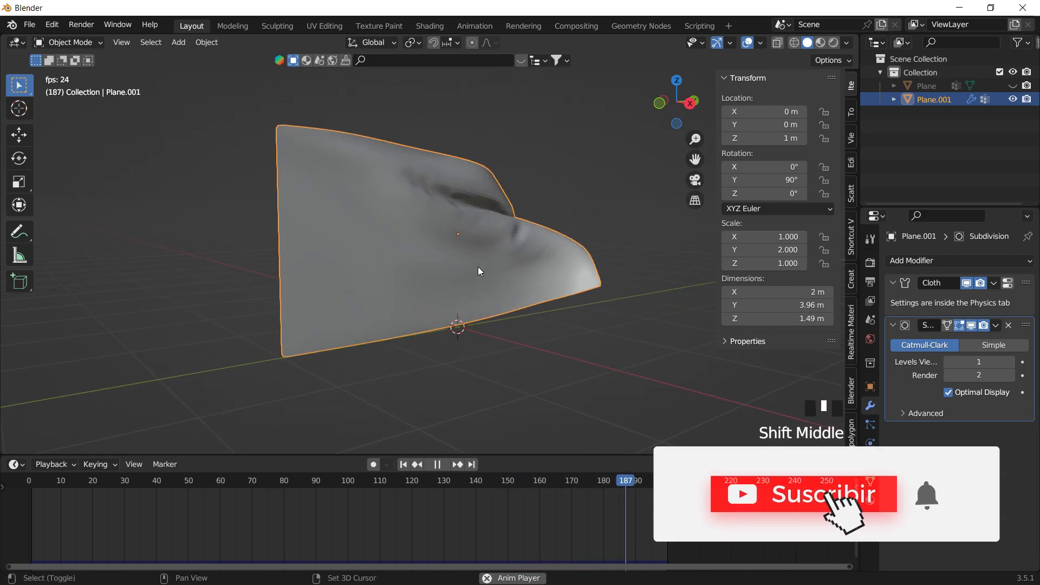